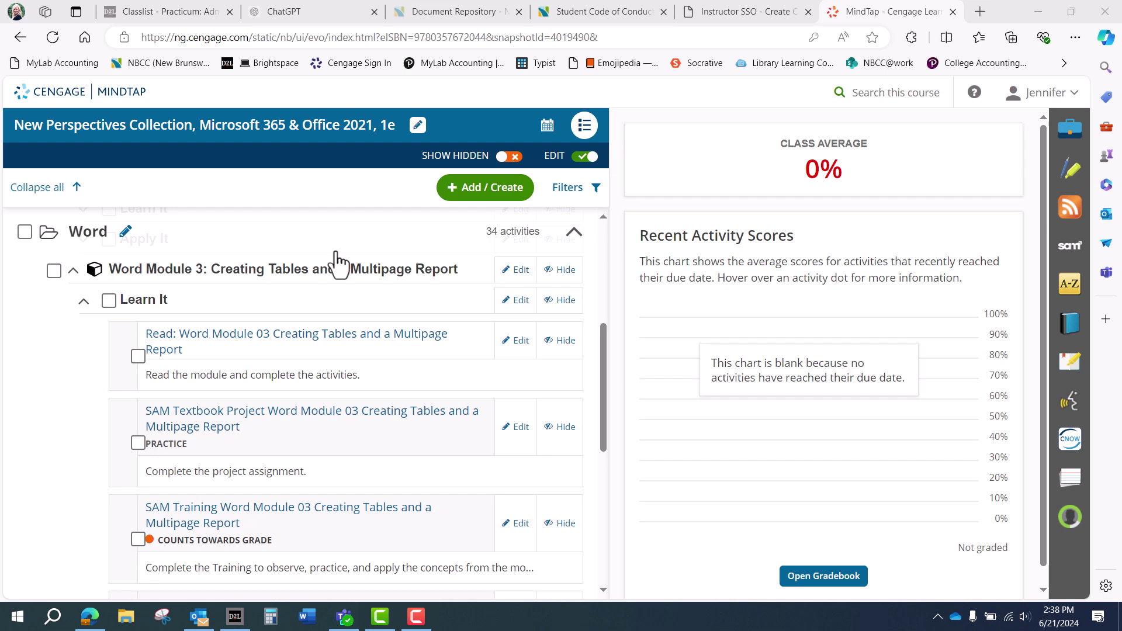
Step: Start the SAM Textbook Project for Word Module 03 and download all its start and support files
{"action": "left_click", "coordinate": [198, 414]}
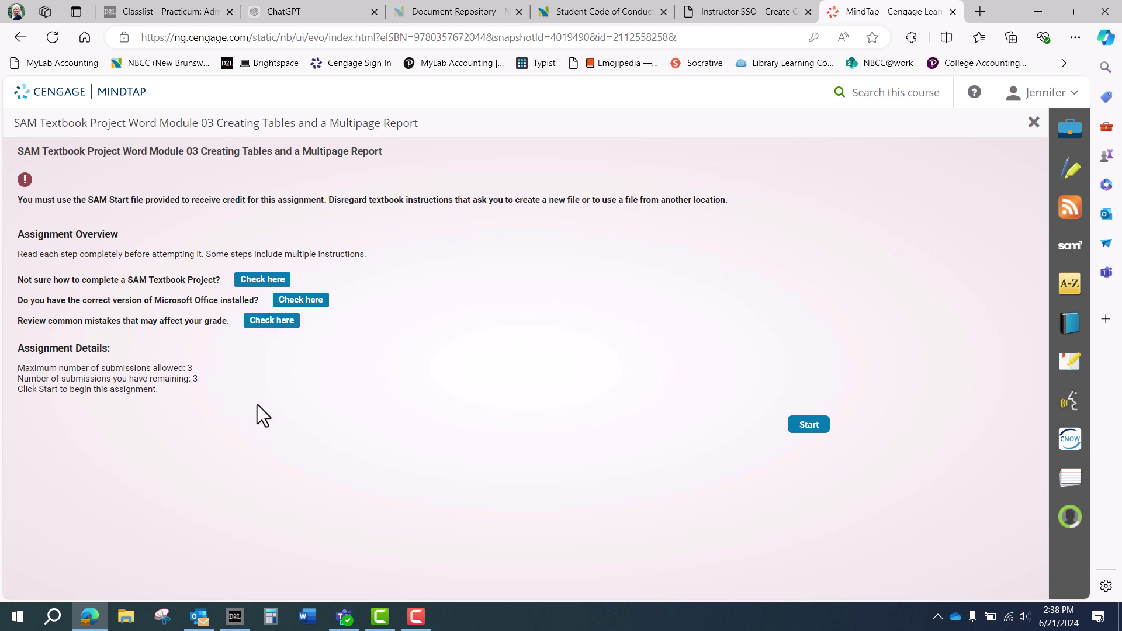
{"action": "left_click", "coordinate": [817, 428]}
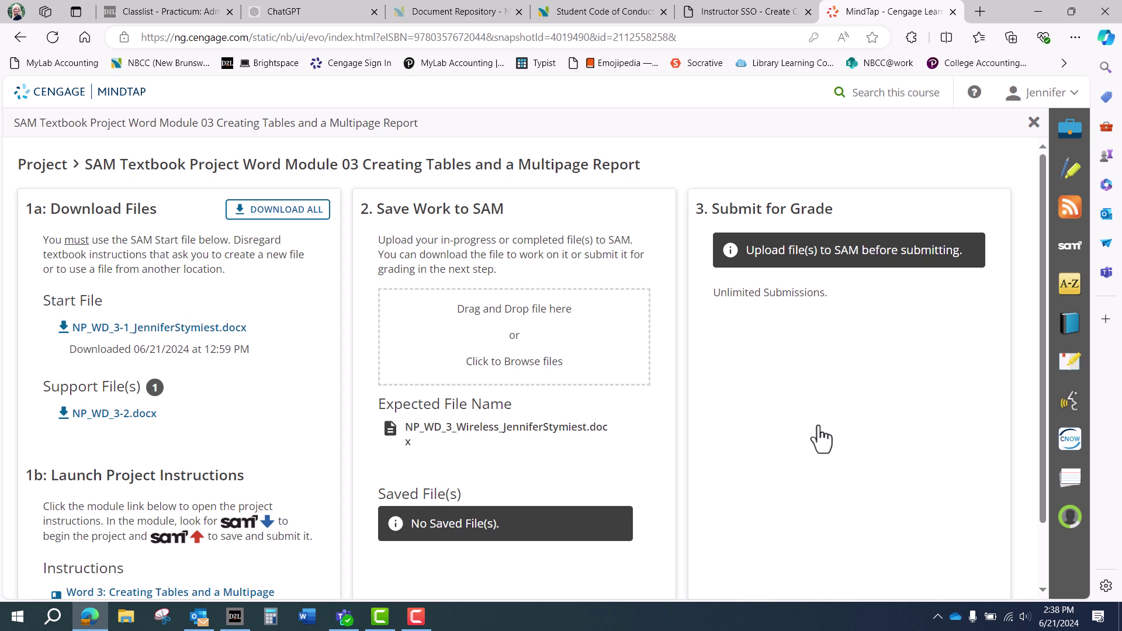
{"action": "left_click", "coordinate": [264, 210]}
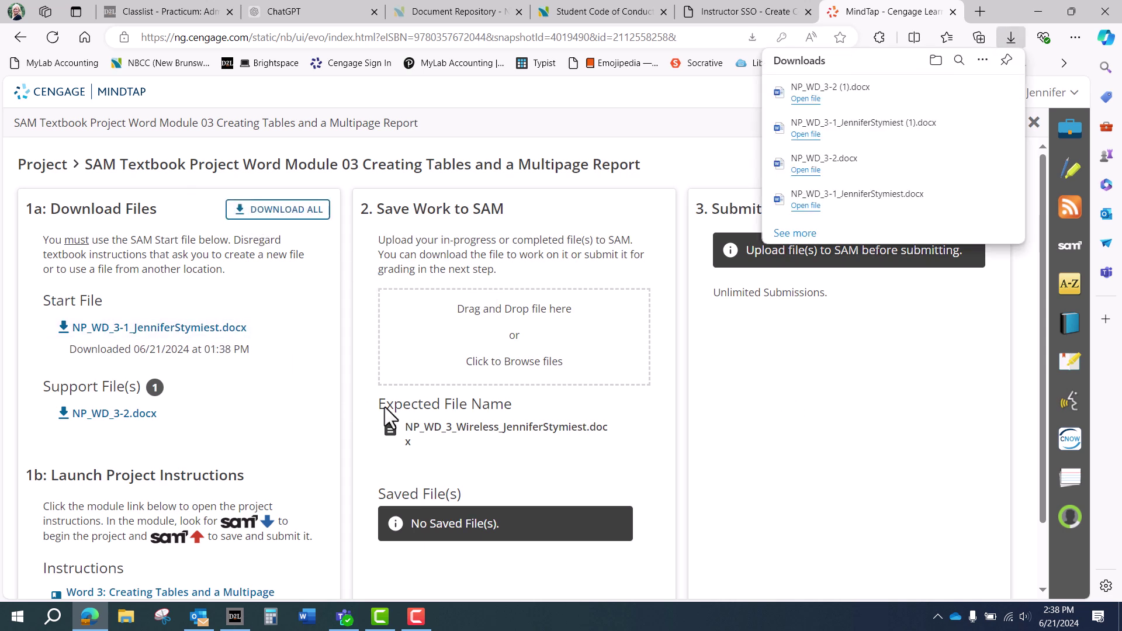
Step: Copy the project's expected file name from the Save Work to SAM section
{"action": "double_click", "coordinate": [407, 426]}
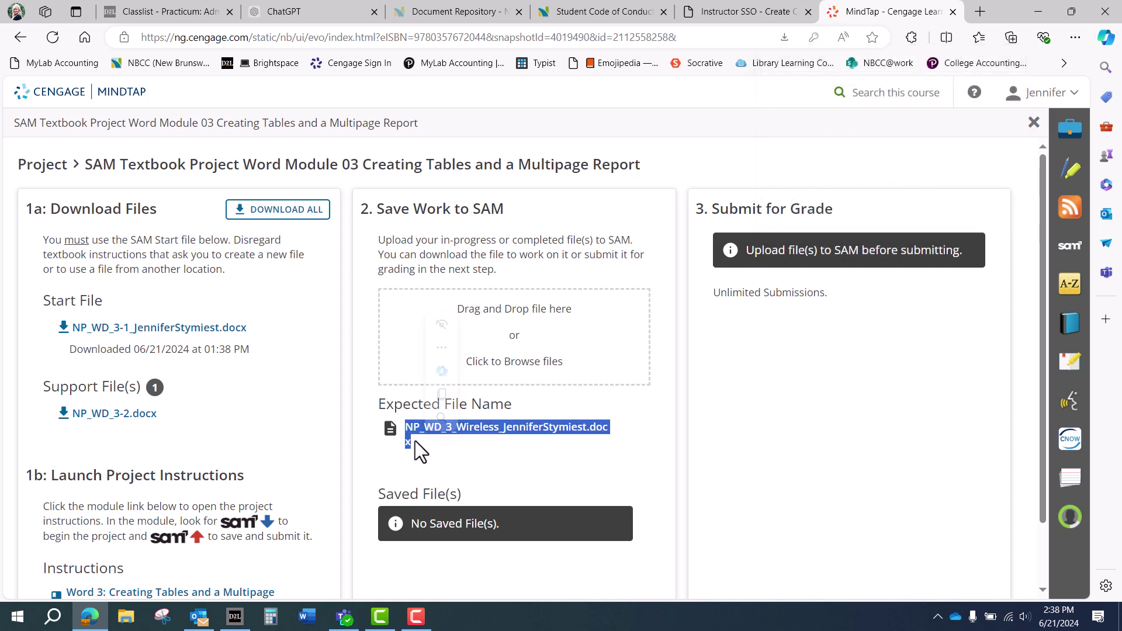
{"action": "right_click", "coordinate": [416, 435]}
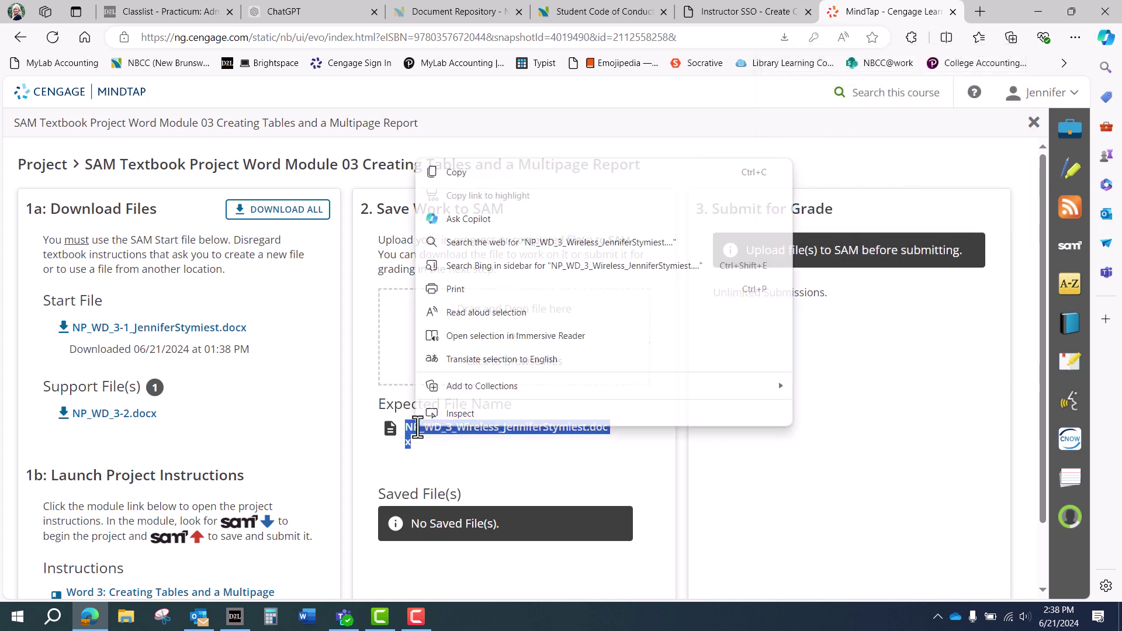
{"action": "left_click", "coordinate": [444, 172]}
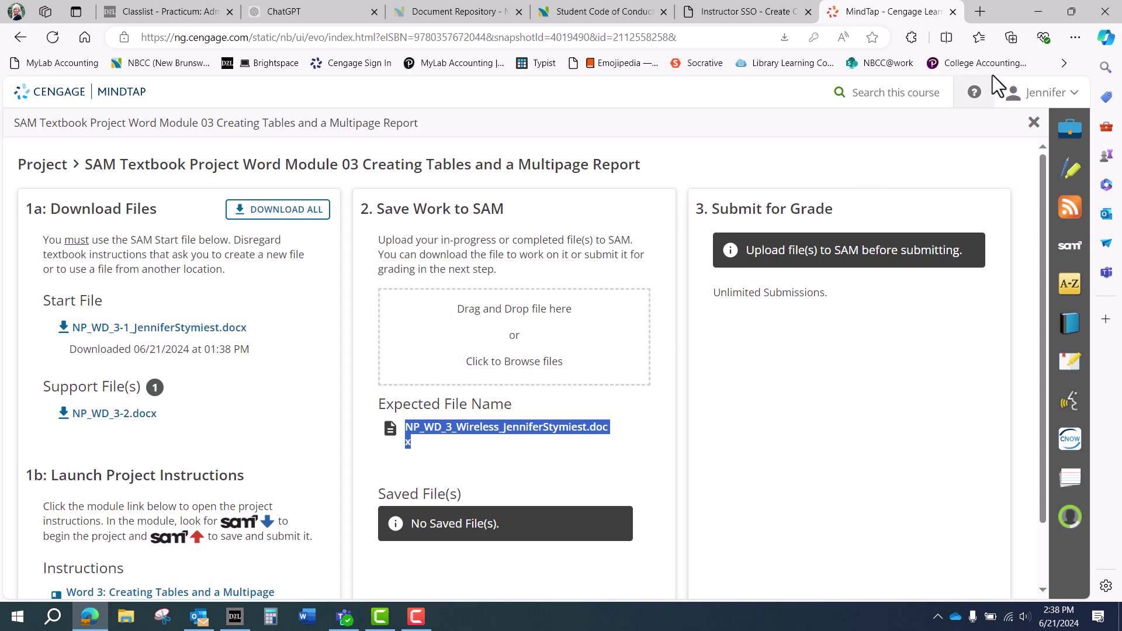
Step: Switch to File Explorer, open the newest NP_WD_3-1 start file from Downloads in Word, and enable editing
{"action": "left_click", "coordinate": [1038, 11]}
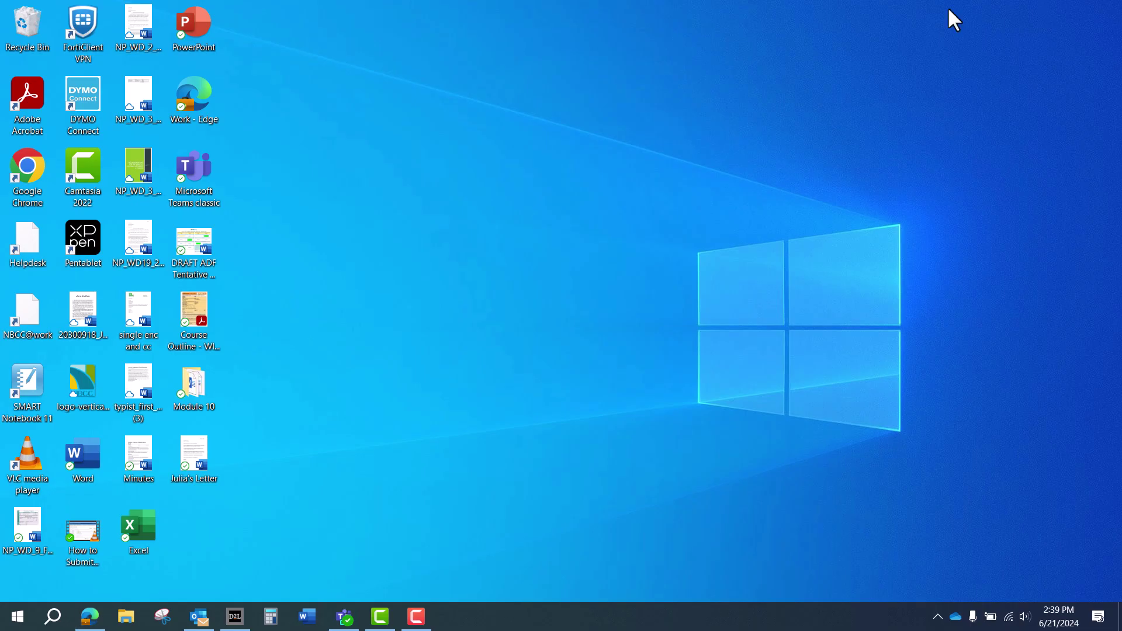
{"action": "left_click", "coordinate": [127, 617]}
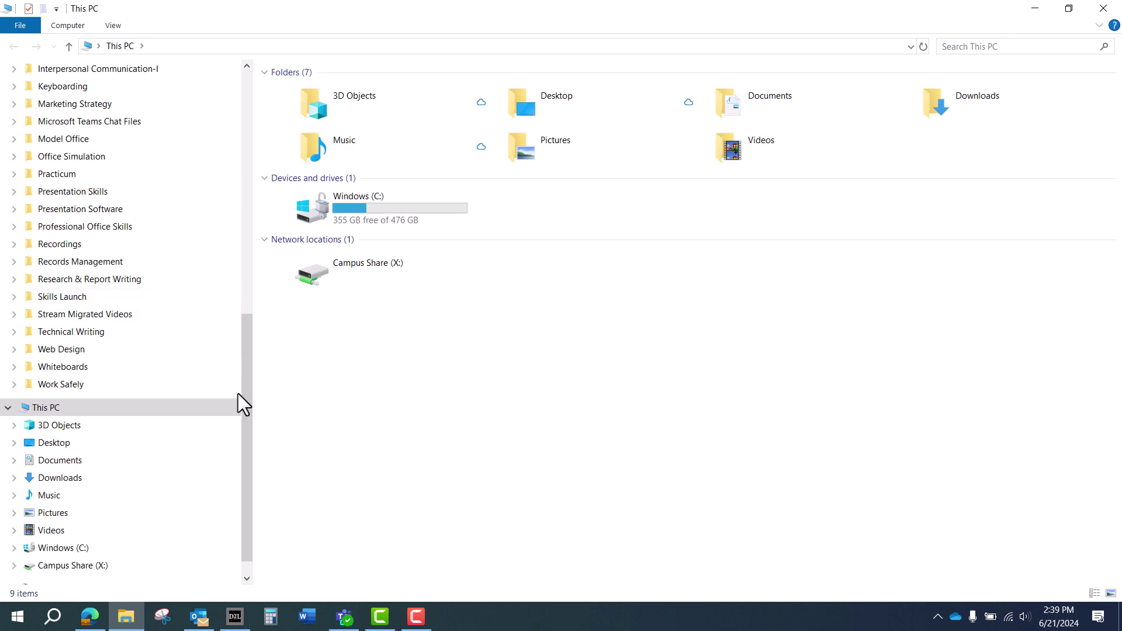
{"action": "left_click_drag", "start_coordinate": [245, 395], "coordinate": [255, 84]}
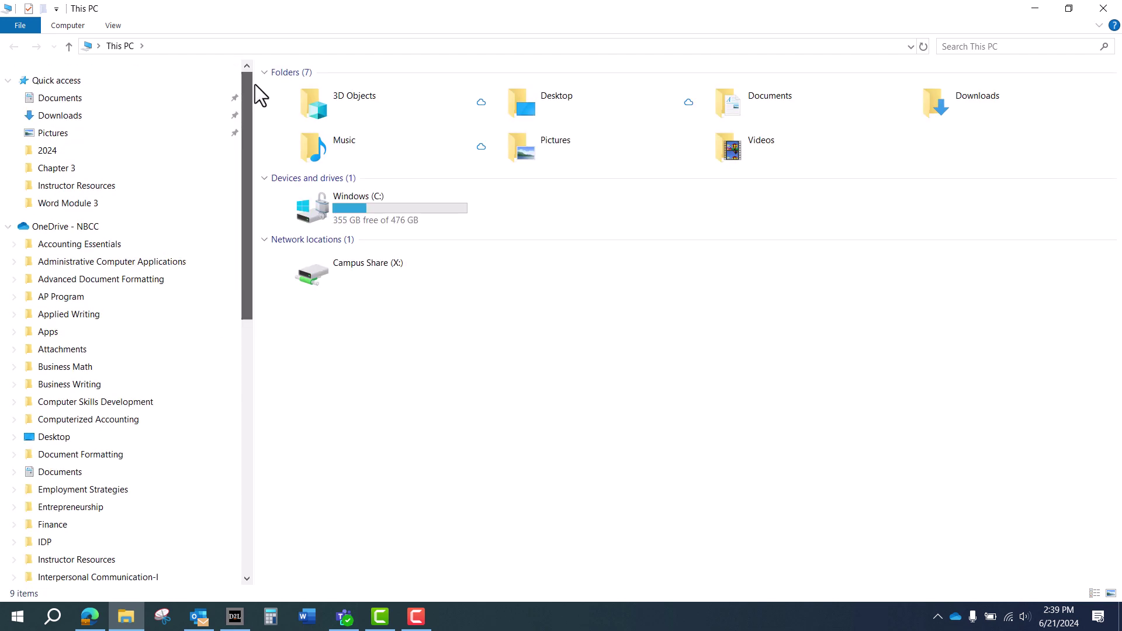
{"action": "left_click", "coordinate": [60, 116]}
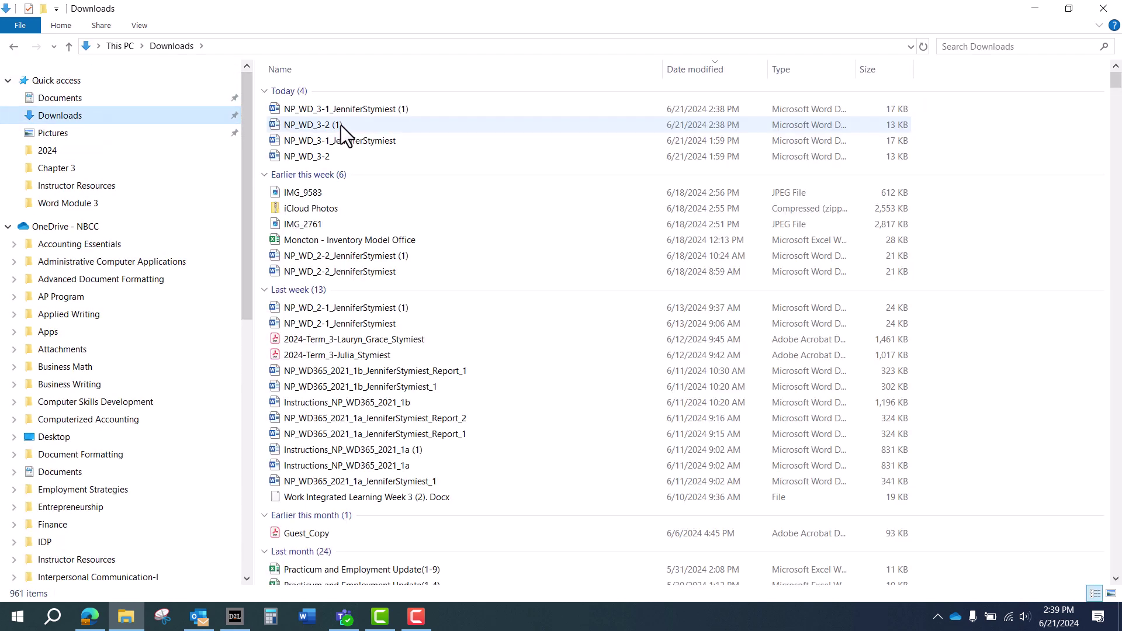
{"action": "left_click", "coordinate": [374, 107]}
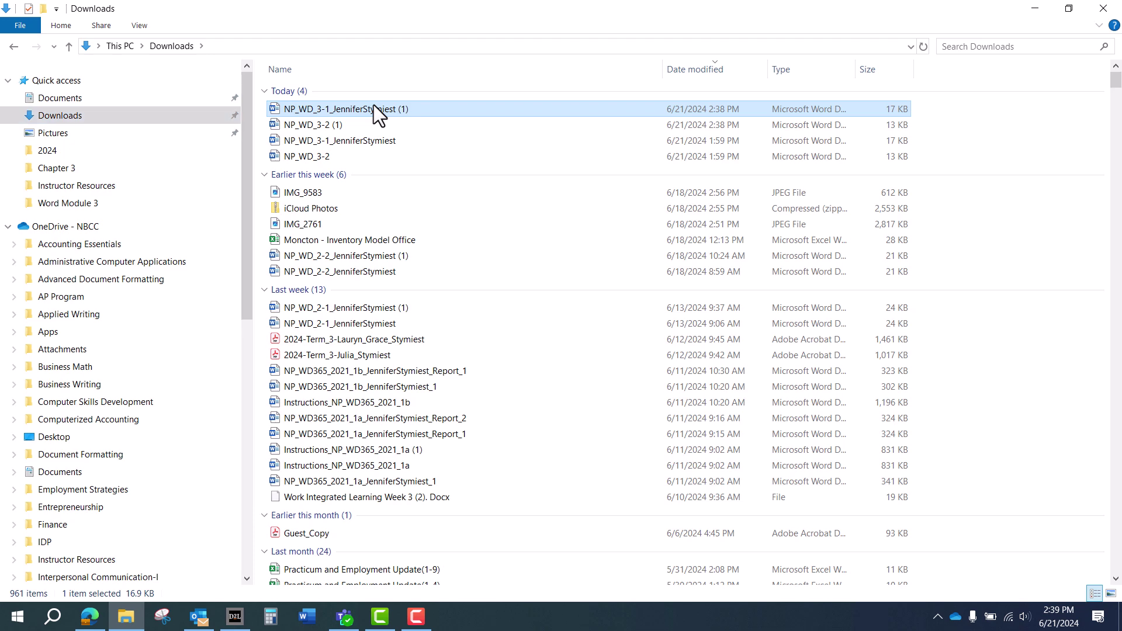
{"action": "double_click", "coordinate": [373, 106]}
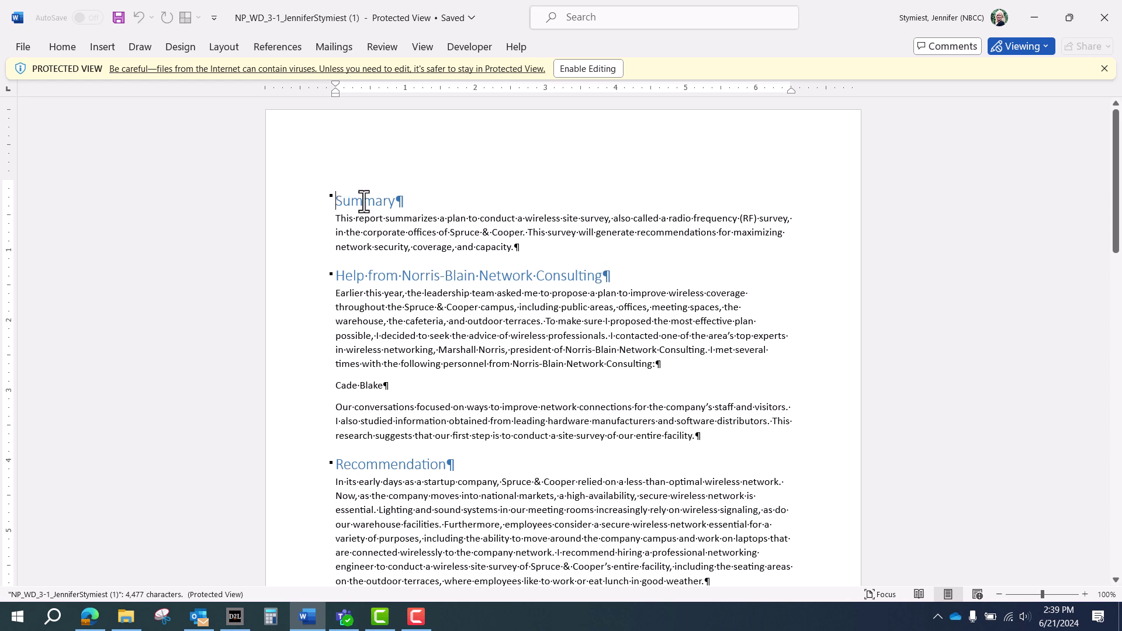
{"action": "left_click", "coordinate": [589, 69]}
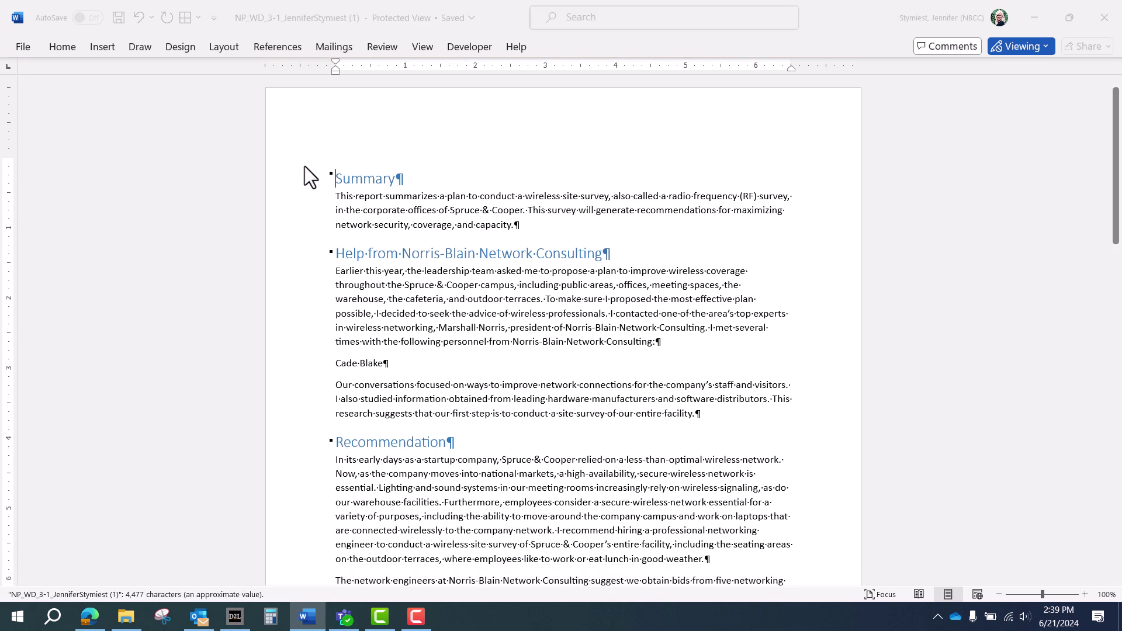
Step: Begin saving a copy of the document, choosing the Fall 2024 folder within Document Formatting I on OneDrive
{"action": "left_click", "coordinate": [19, 45]}
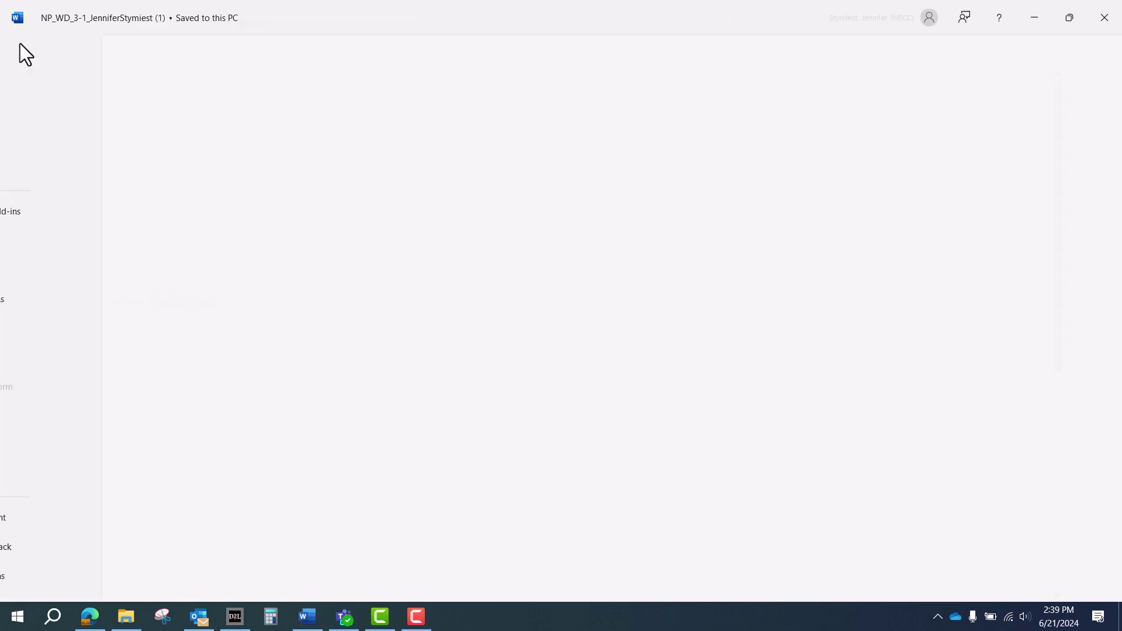
{"action": "left_click", "coordinate": [50, 299]}
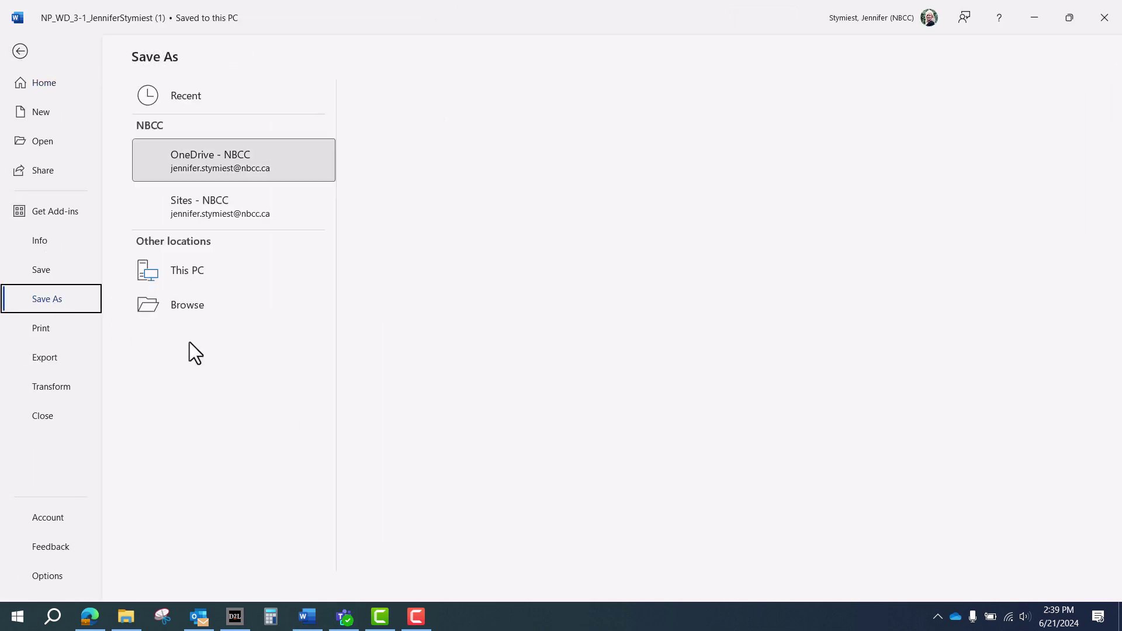
{"action": "left_click", "coordinate": [191, 346]}
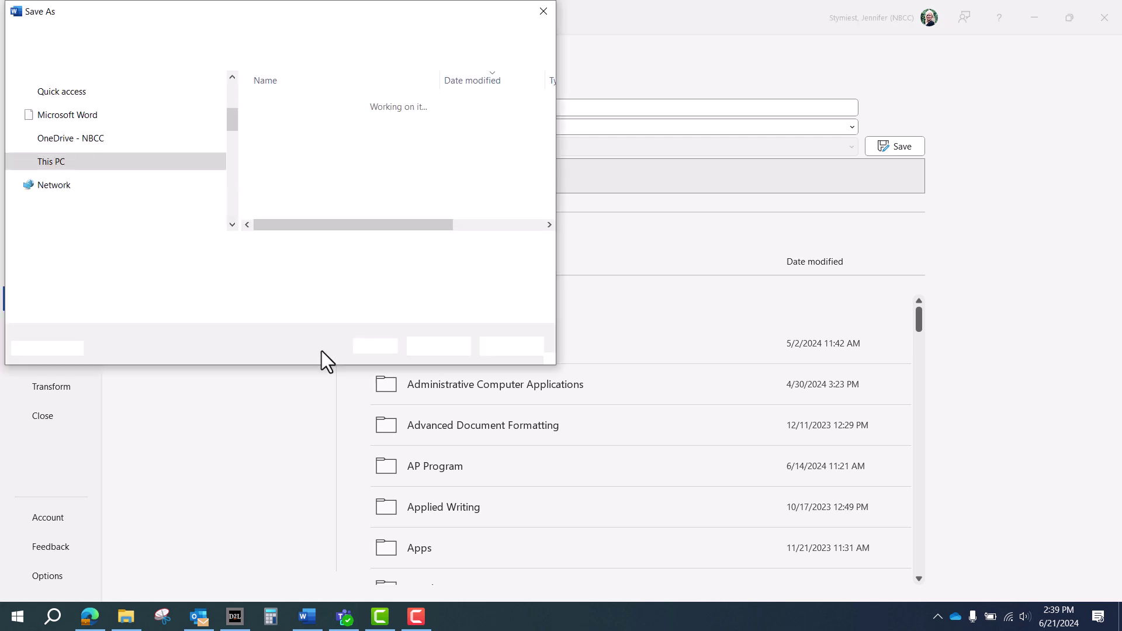
{"action": "left_click_drag", "start_coordinate": [233, 204], "coordinate": [230, 134]}
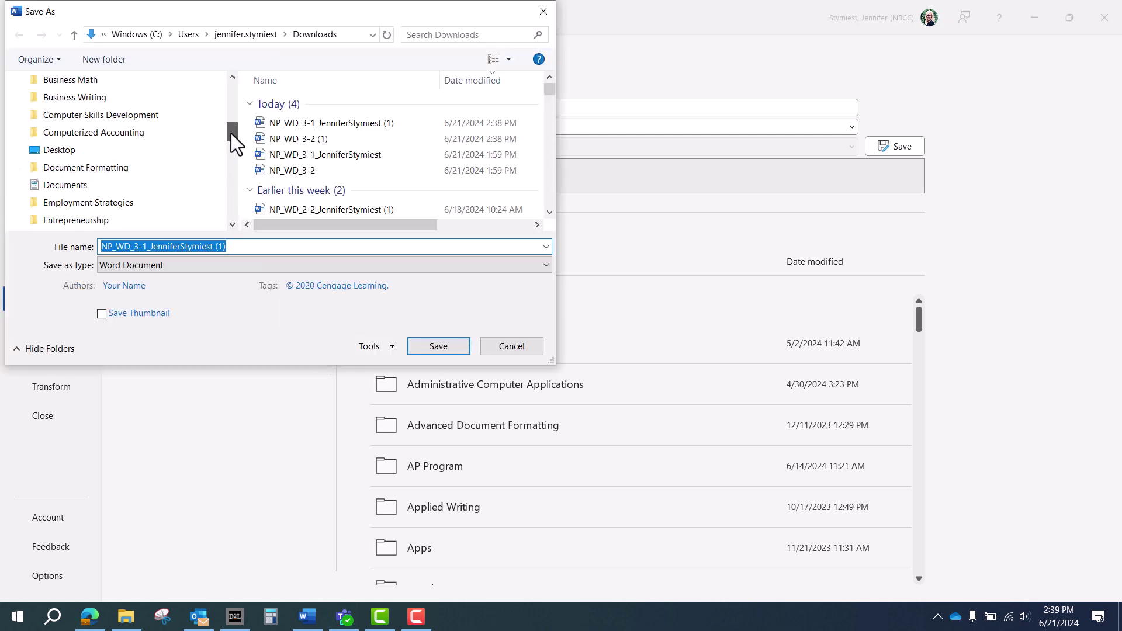
{"action": "left_click", "coordinate": [117, 168]}
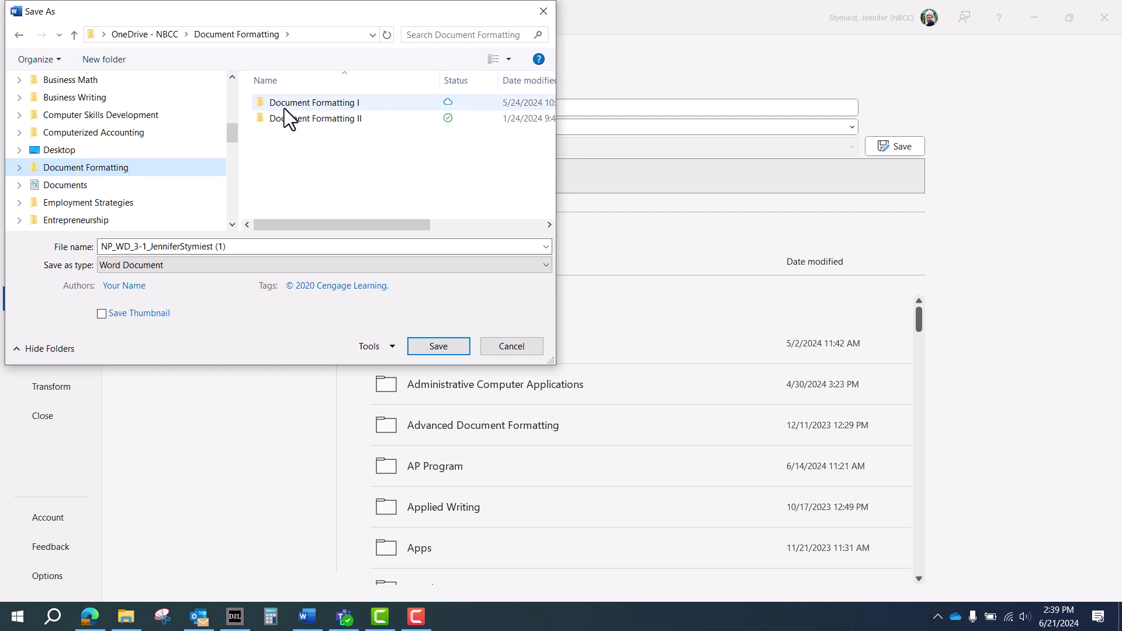
{"action": "double_click", "coordinate": [299, 100]}
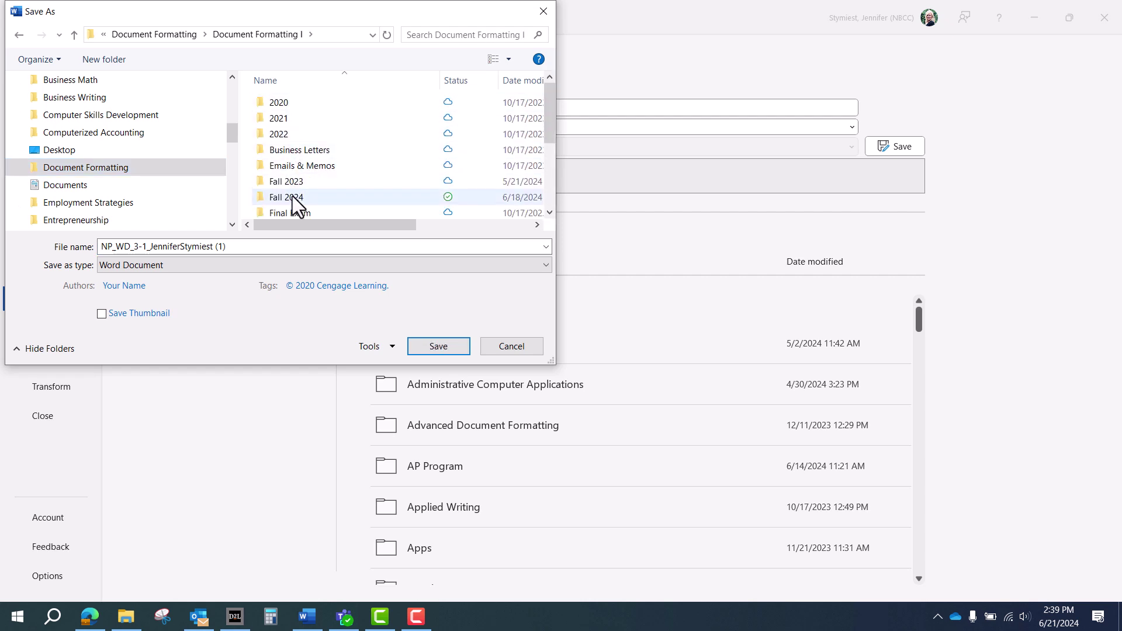
{"action": "double_click", "coordinate": [292, 197]}
Step: Replace the suggested file name with the copied expected NP_WD_3_Wireless name and save the document
{"action": "left_click", "coordinate": [310, 246]}
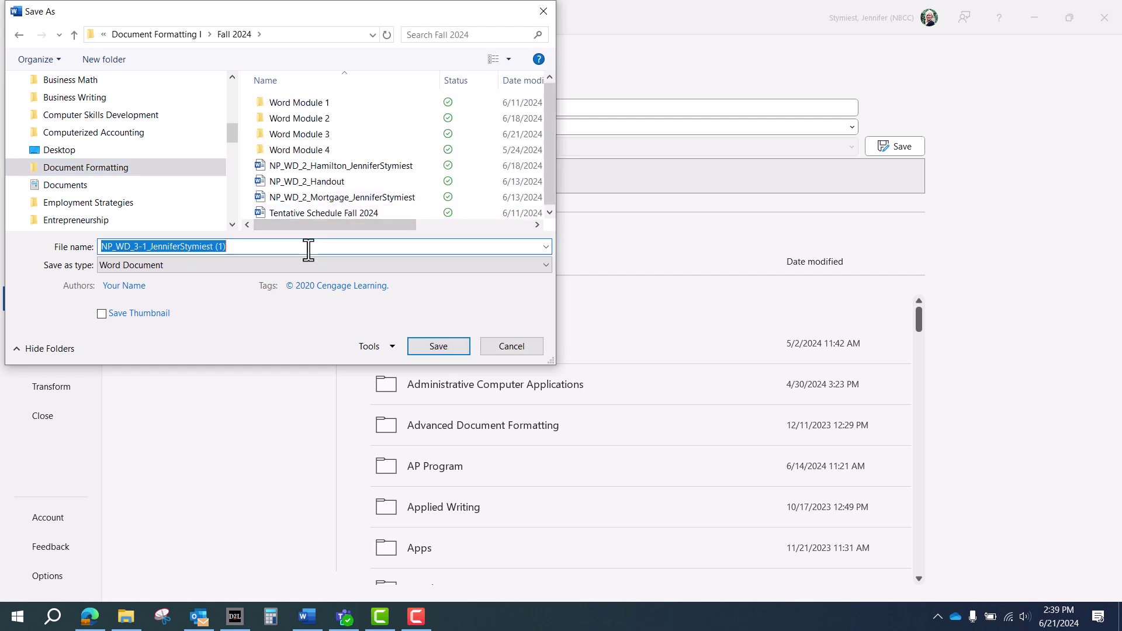
{"action": "key", "text": "BackSpace"}
{"action": "right_click", "coordinate": [307, 246]}
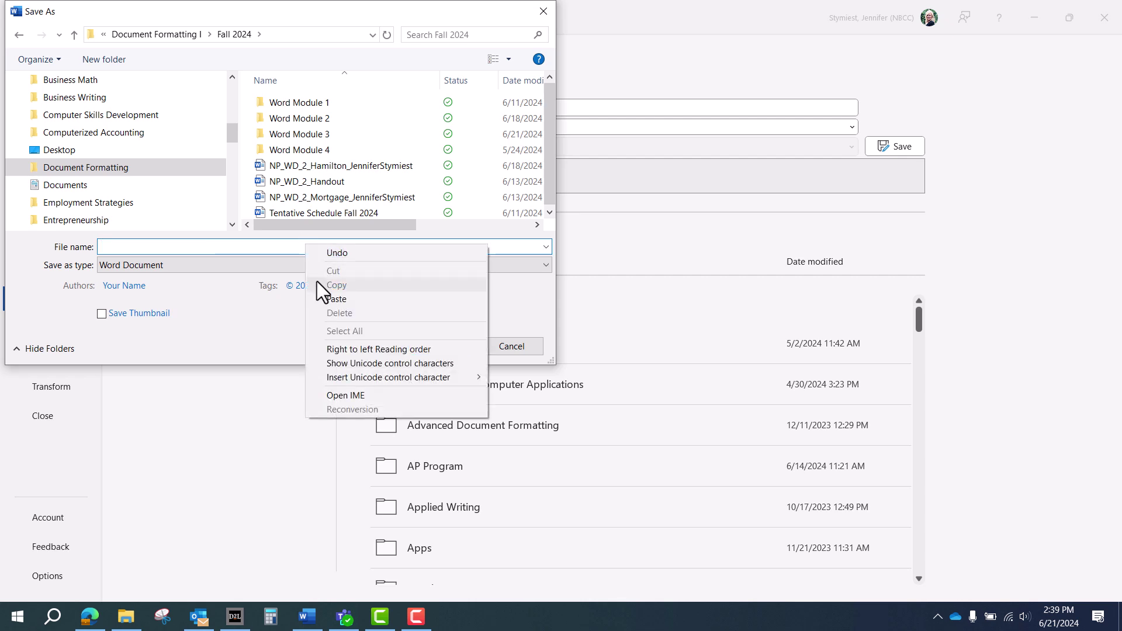
{"action": "left_click", "coordinate": [326, 300]}
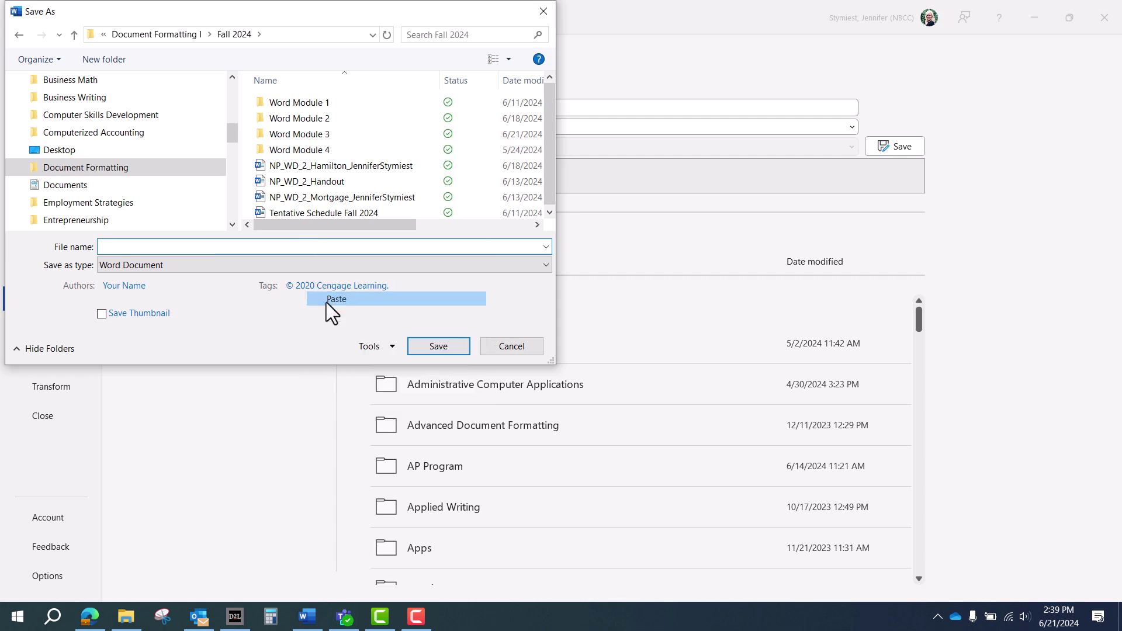
{"action": "left_click", "coordinate": [438, 346]}
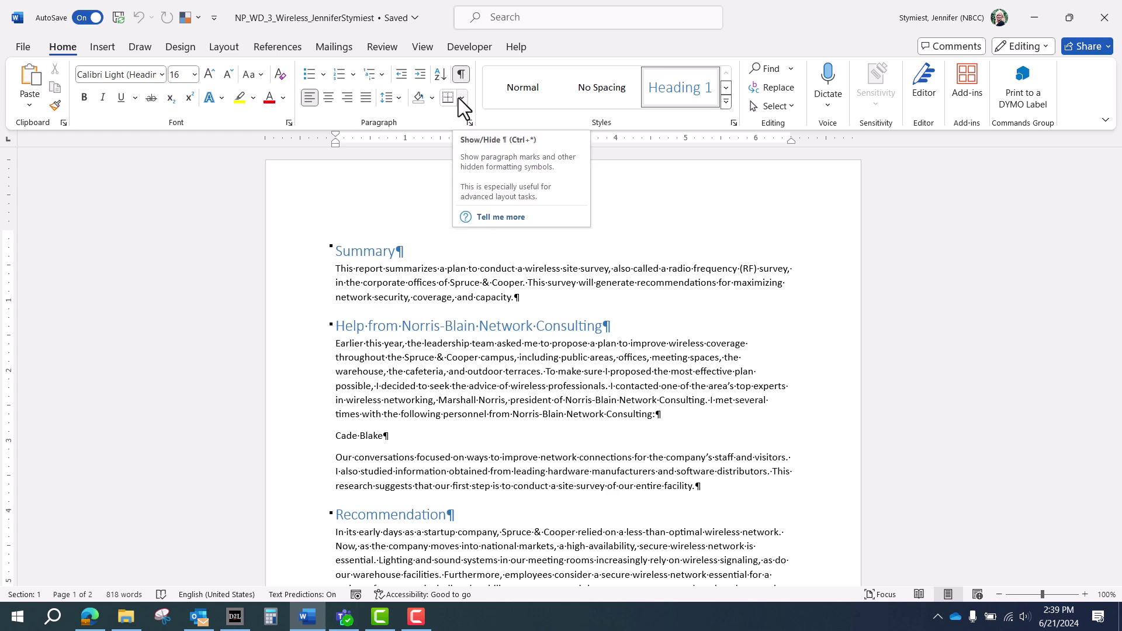
Step: Display the document's headings in the Navigation pane
{"action": "left_click", "coordinate": [1084, 594]}
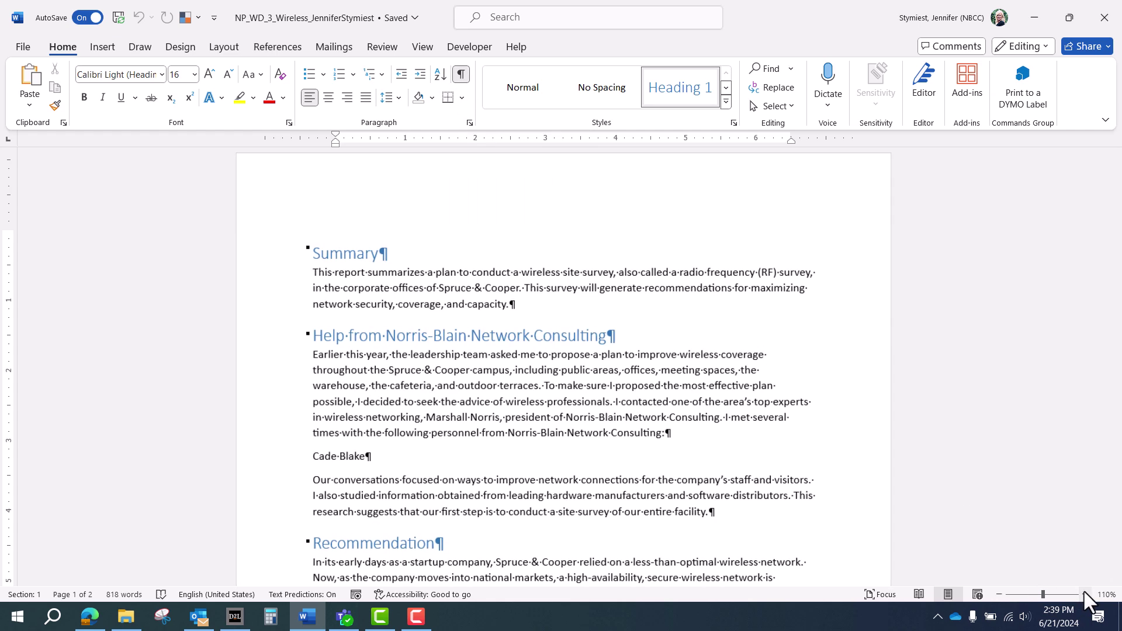
{"action": "left_click", "coordinate": [1084, 595]}
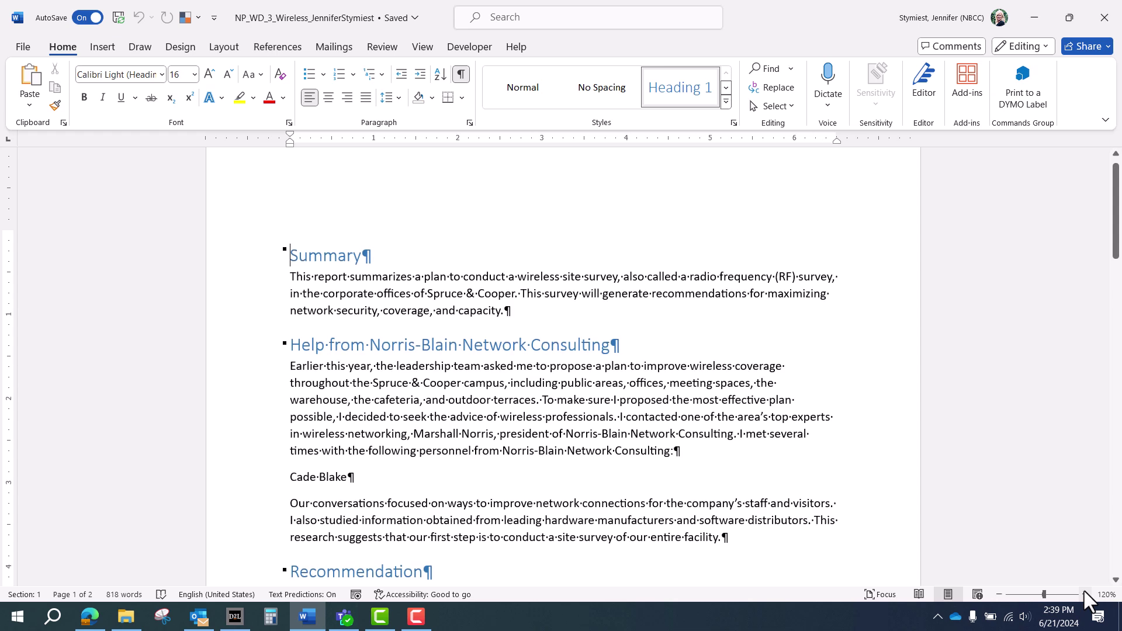
{"action": "left_click", "coordinate": [1083, 595]}
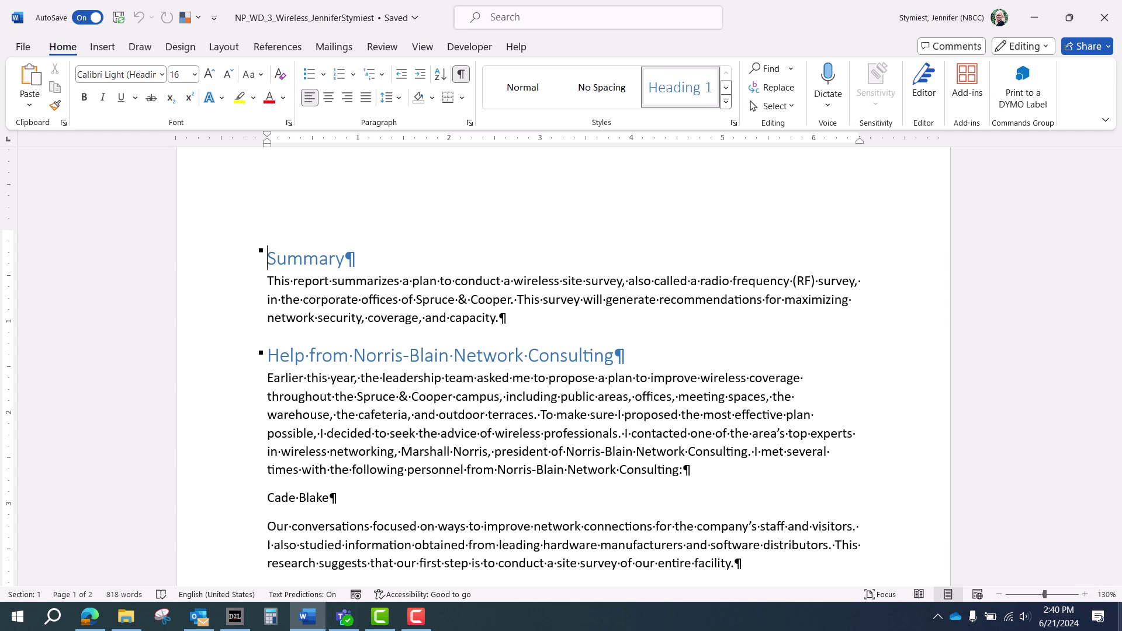
{"action": "key", "text": "ctrl+f"}
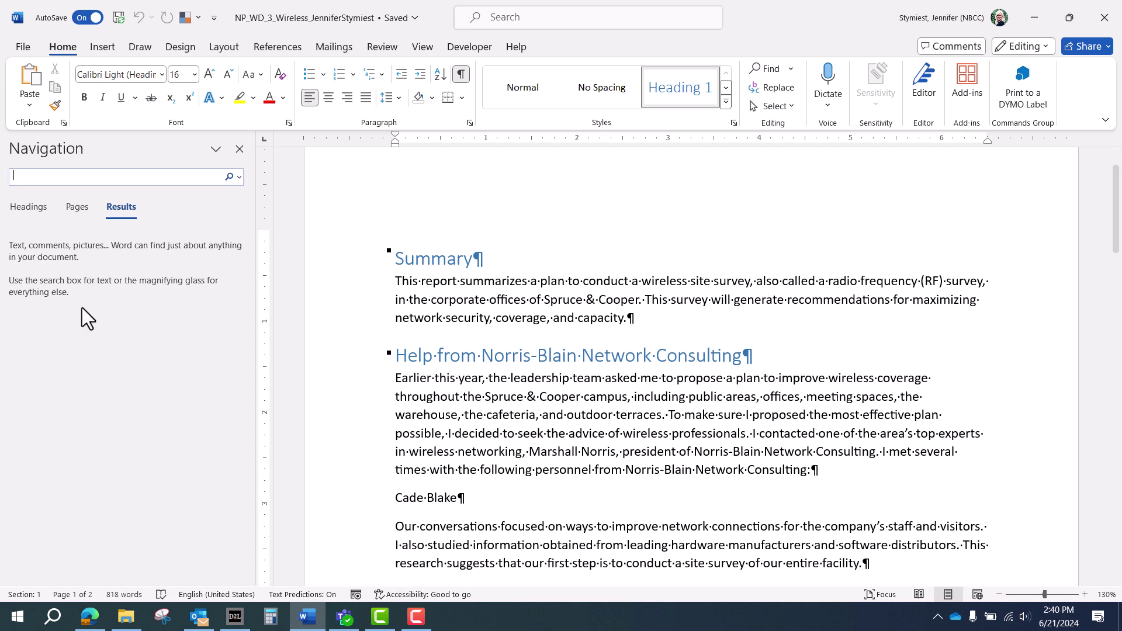
{"action": "left_click", "coordinate": [30, 209]}
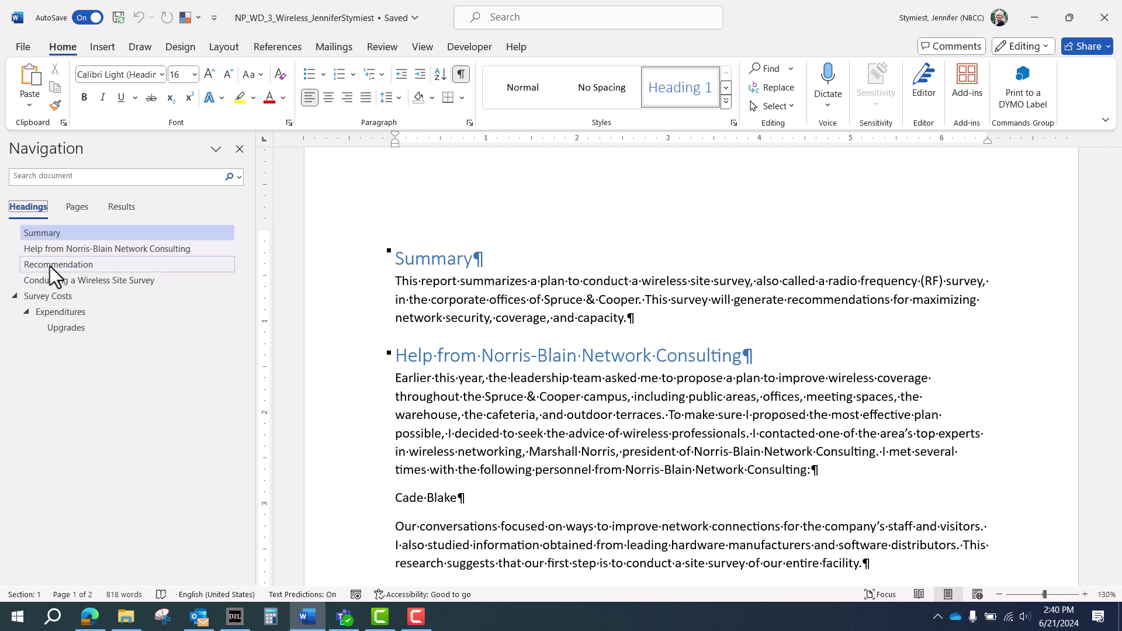
Step: Go to the Recommendation and Survey Costs headings, then collapse and re-expand the subheadings under Survey Costs
{"action": "left_click", "coordinate": [64, 265]}
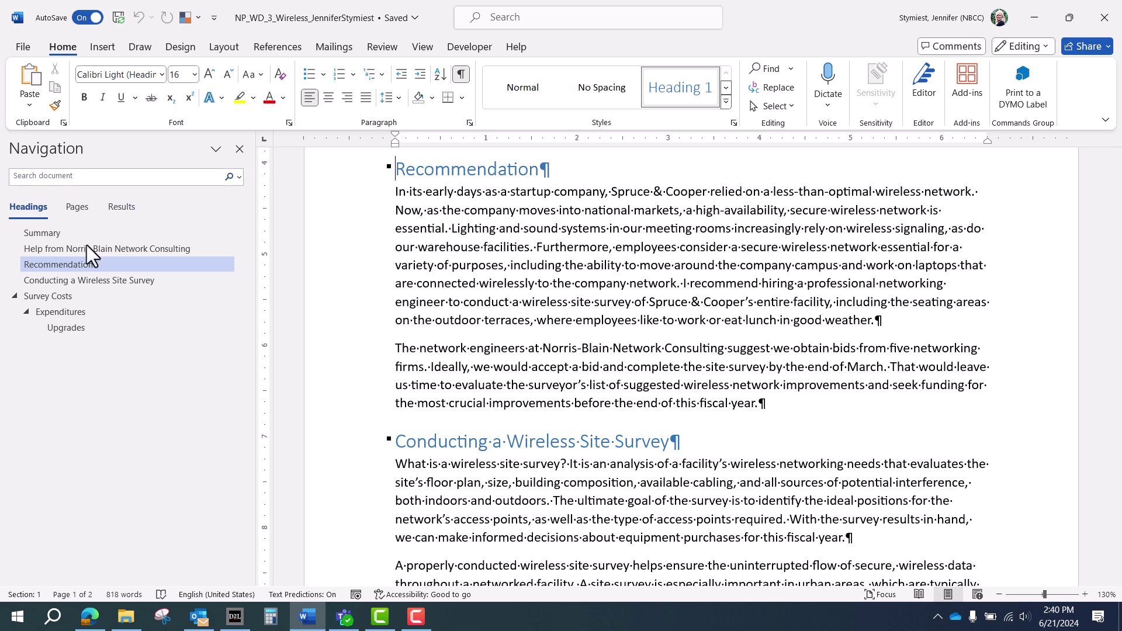
{"action": "left_click", "coordinate": [55, 294]}
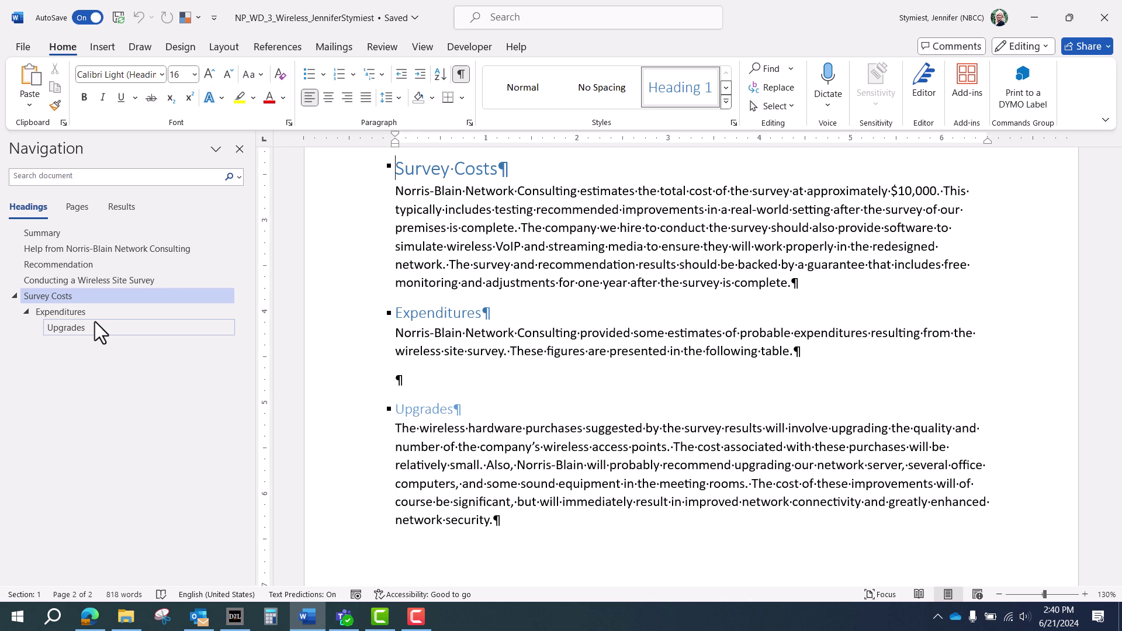
{"action": "left_click", "coordinate": [16, 297]}
{"action": "left_click", "coordinate": [13, 296]}
Step: Promote the Upgrades heading one level and move it with its content above the Expenditures heading
{"action": "right_click", "coordinate": [75, 327]}
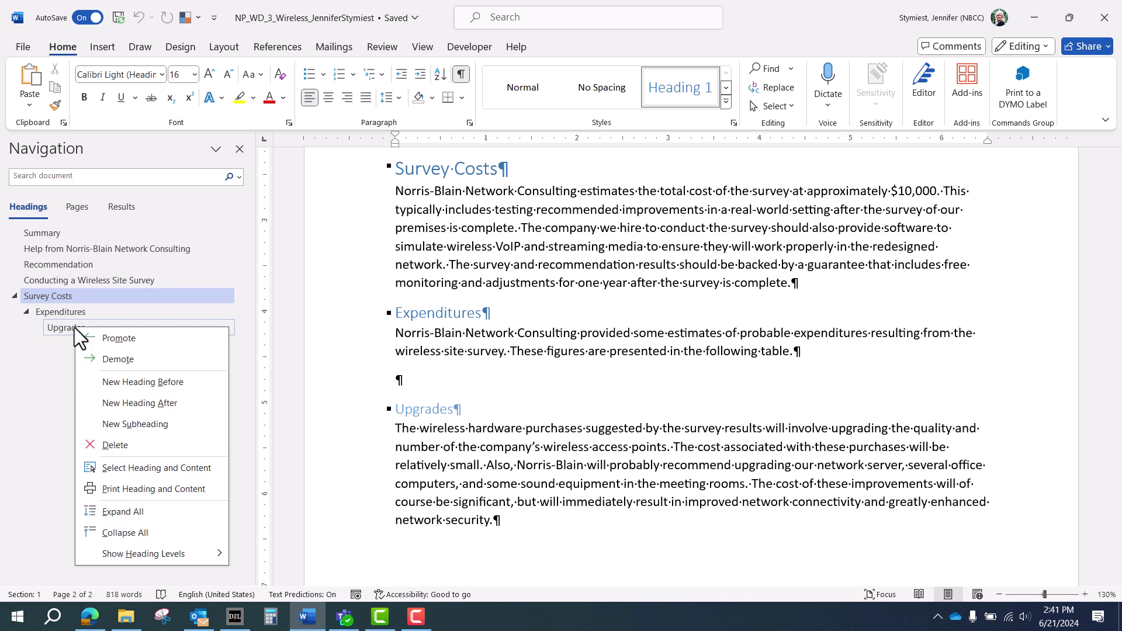
{"action": "left_click", "coordinate": [116, 336]}
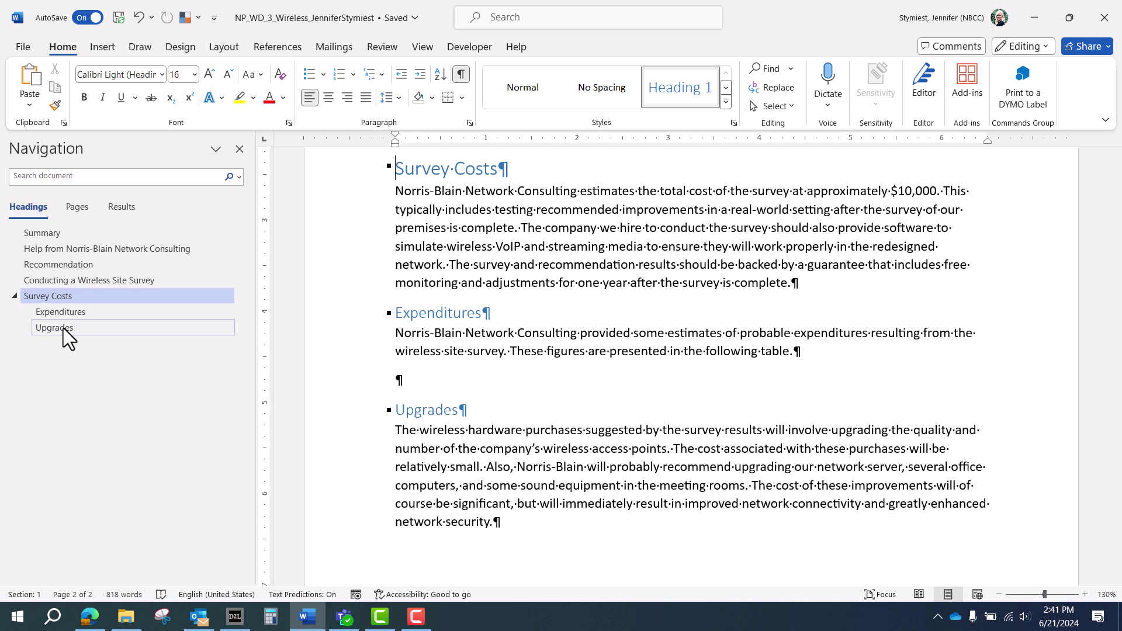
{"action": "left_click_drag", "start_coordinate": [64, 328], "coordinate": [64, 307]}
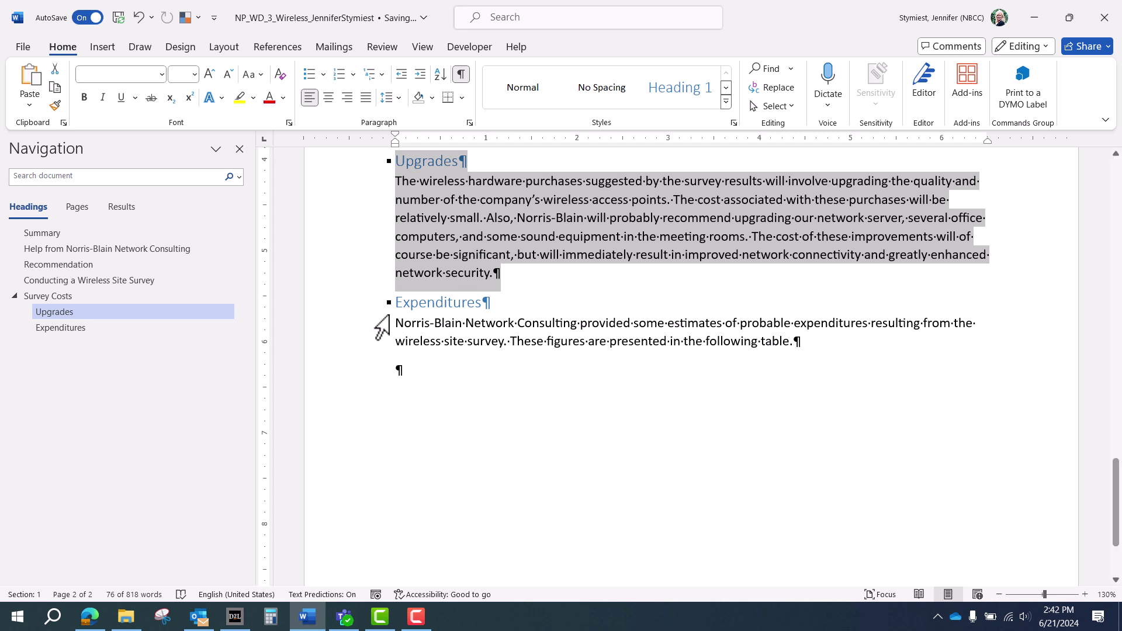
{"action": "left_click", "coordinate": [666, 340]}
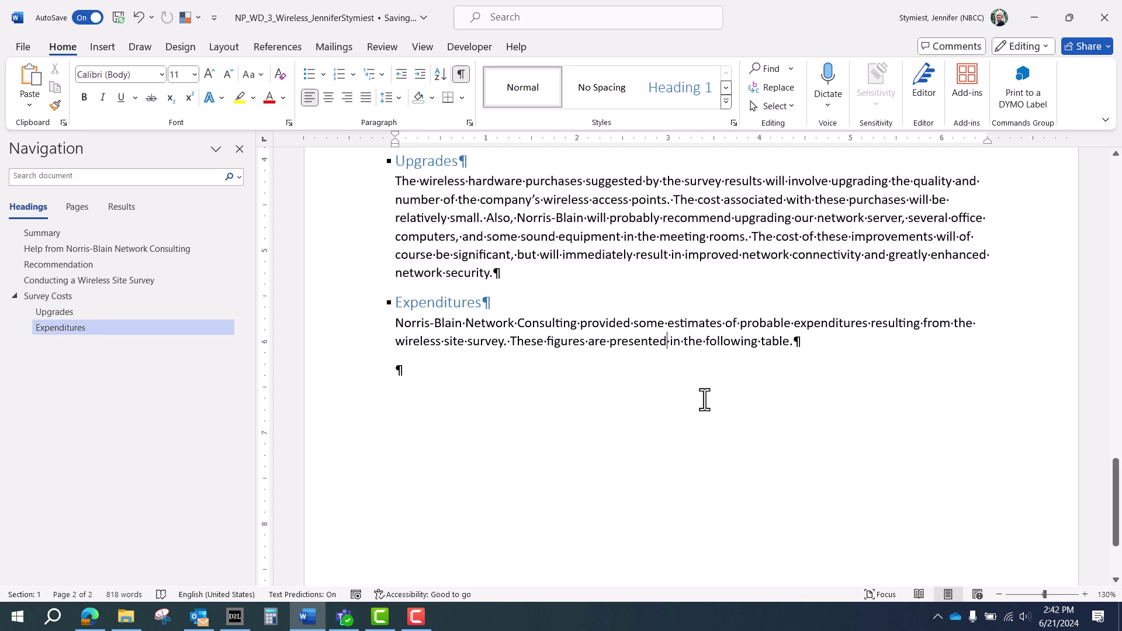
{"action": "scroll", "coordinate": [704, 400], "scroll_direction": "up", "scroll_amount": 2}
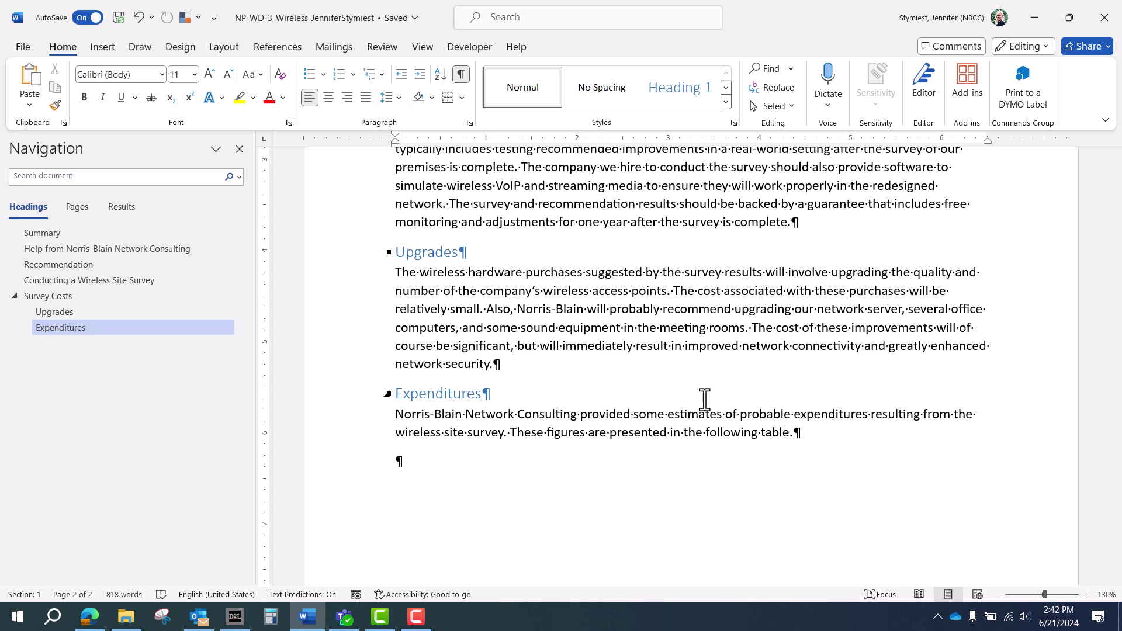
Step: Go to the Recommendation heading and collapse it and the Conducting a Wireless Site Survey heading in the document
{"action": "left_click", "coordinate": [65, 262]}
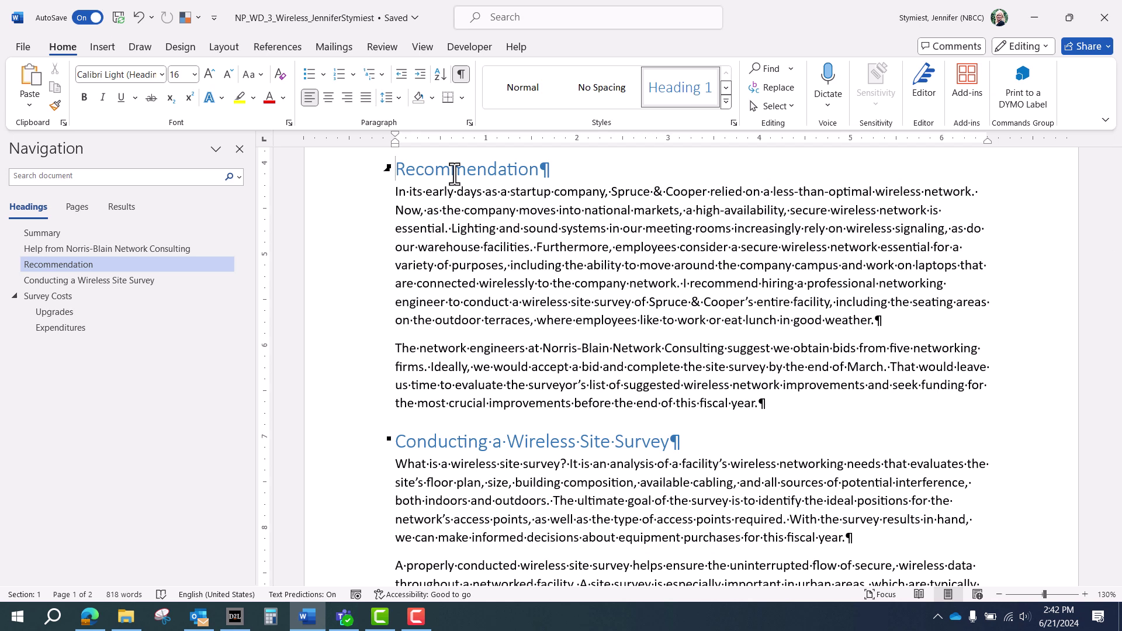
{"action": "left_click", "coordinate": [388, 171]}
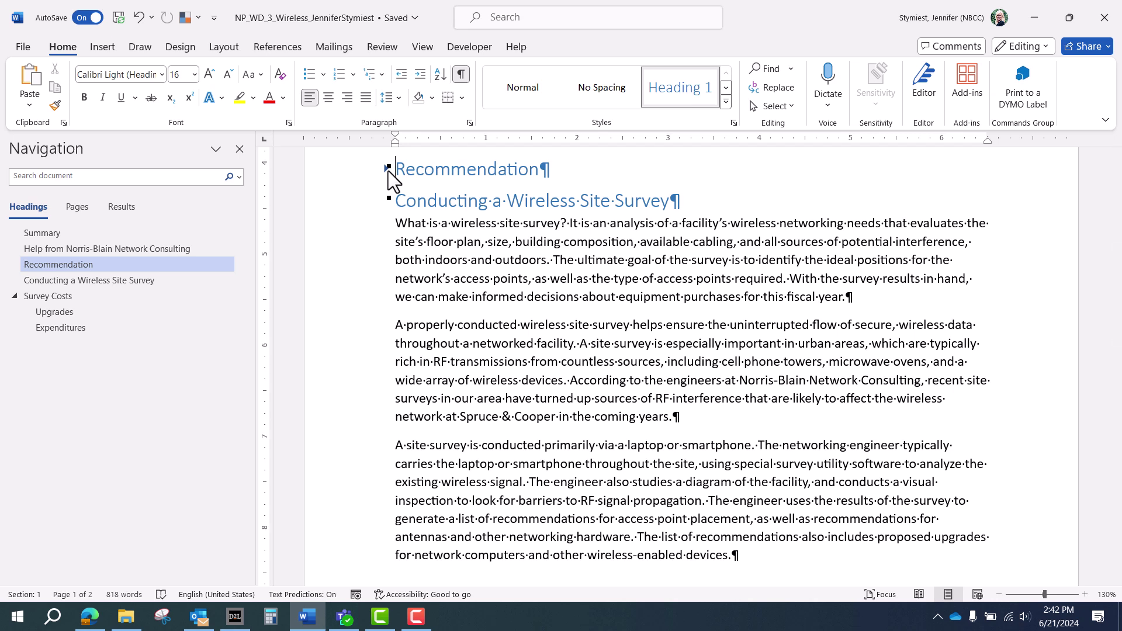
{"action": "left_click", "coordinate": [388, 203]}
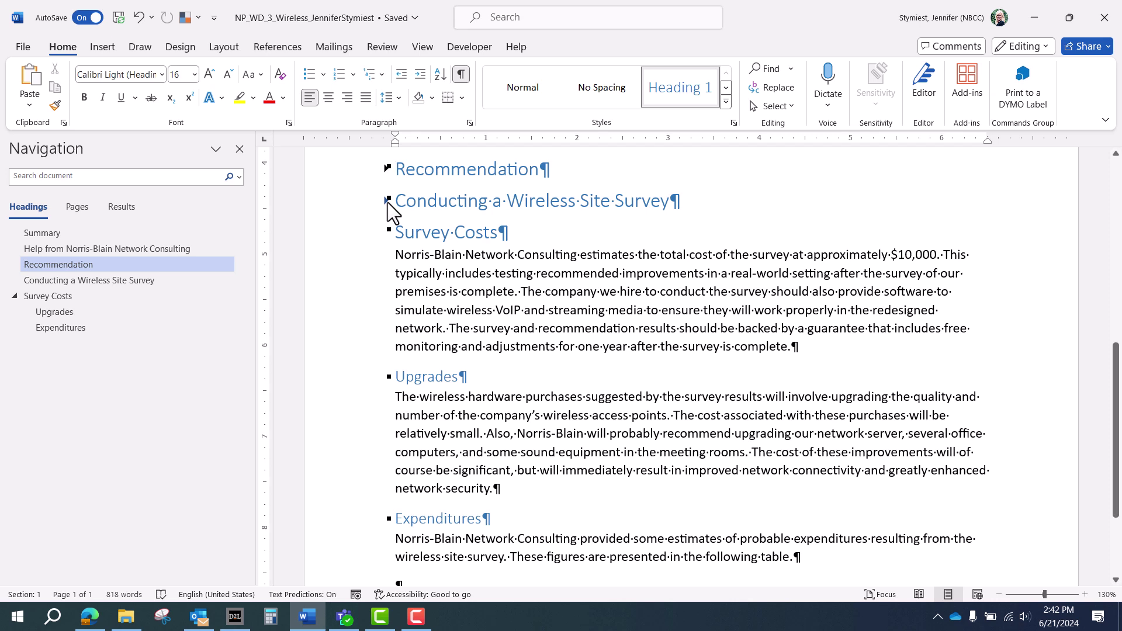
{"action": "left_click", "coordinate": [387, 200]}
Step: Move the collapsed Recommendation heading with its content to just above the Survey Costs heading
{"action": "left_click_drag", "start_coordinate": [398, 169], "coordinate": [550, 173]}
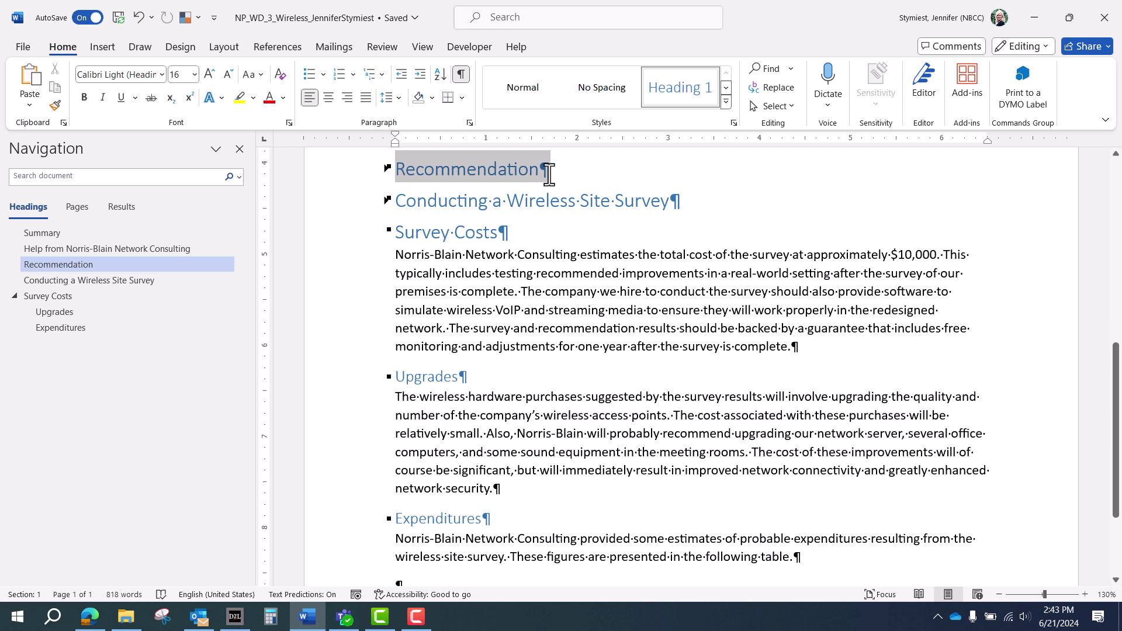
{"action": "left_click_drag", "start_coordinate": [550, 174], "coordinate": [549, 174]}
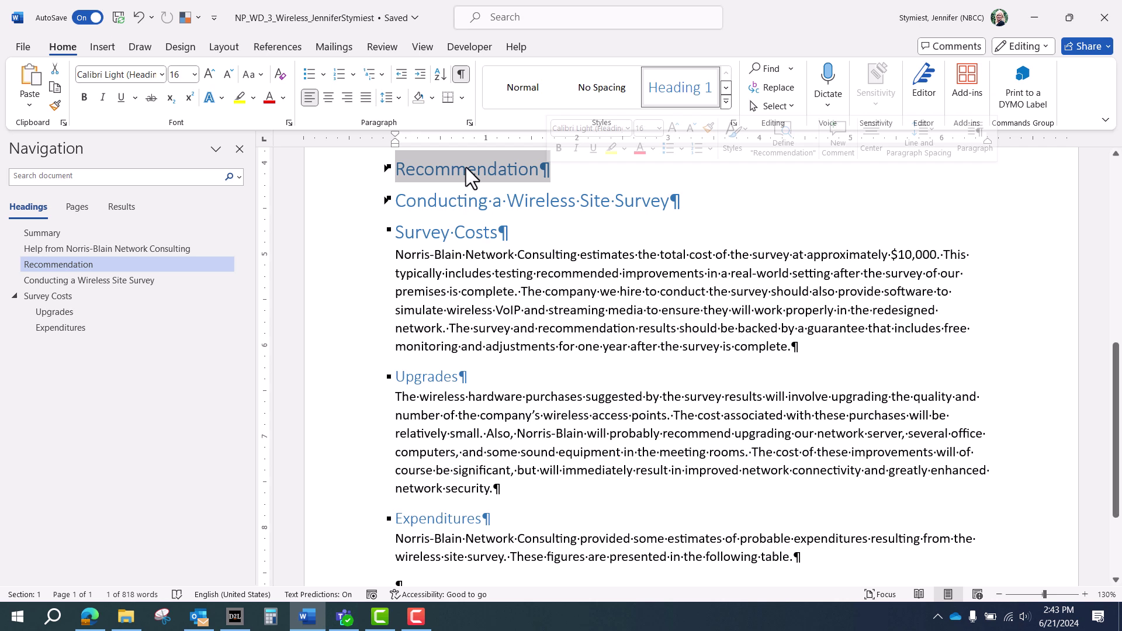
{"action": "left_click_drag", "start_coordinate": [472, 176], "coordinate": [397, 234]}
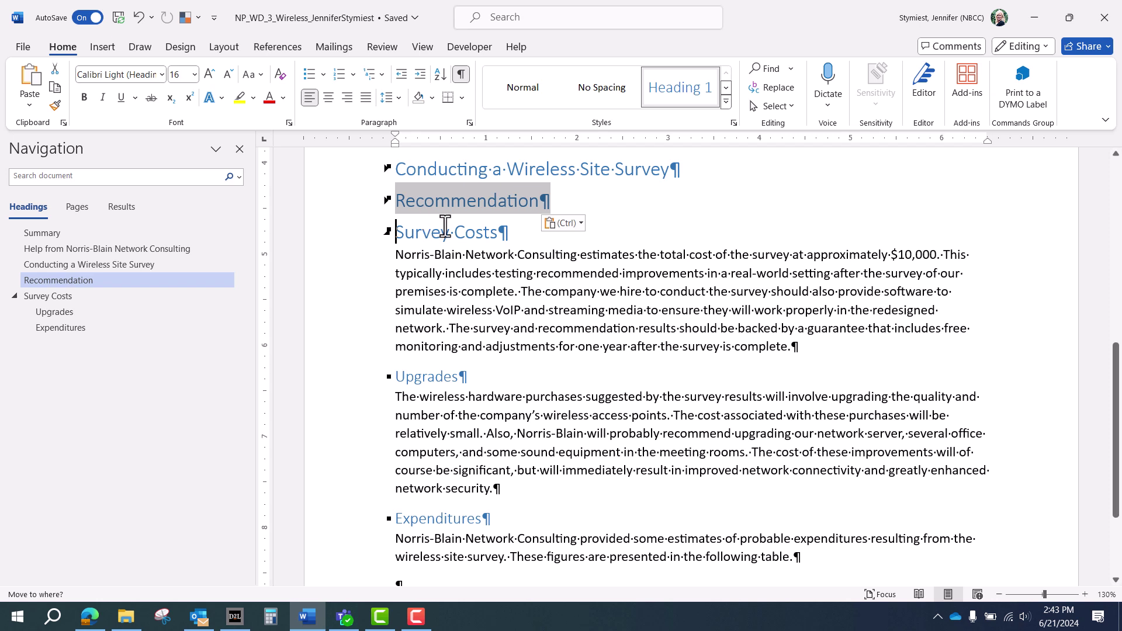
Step: Expand the collapsed Recommendation and Conducting a Wireless Site Survey headings to show their body text
{"action": "left_click", "coordinate": [385, 200]}
{"action": "scroll", "coordinate": [409, 245], "scroll_direction": "up", "scroll_amount": 1}
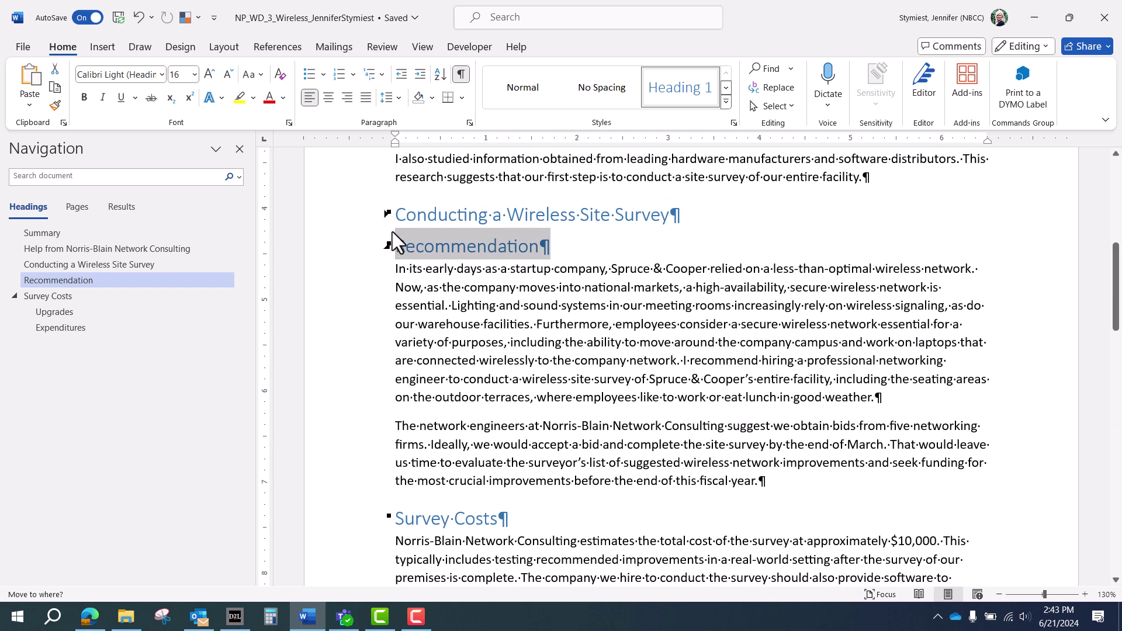
{"action": "scroll", "coordinate": [392, 234], "scroll_direction": "up", "scroll_amount": 3}
{"action": "left_click", "coordinate": [387, 305]}
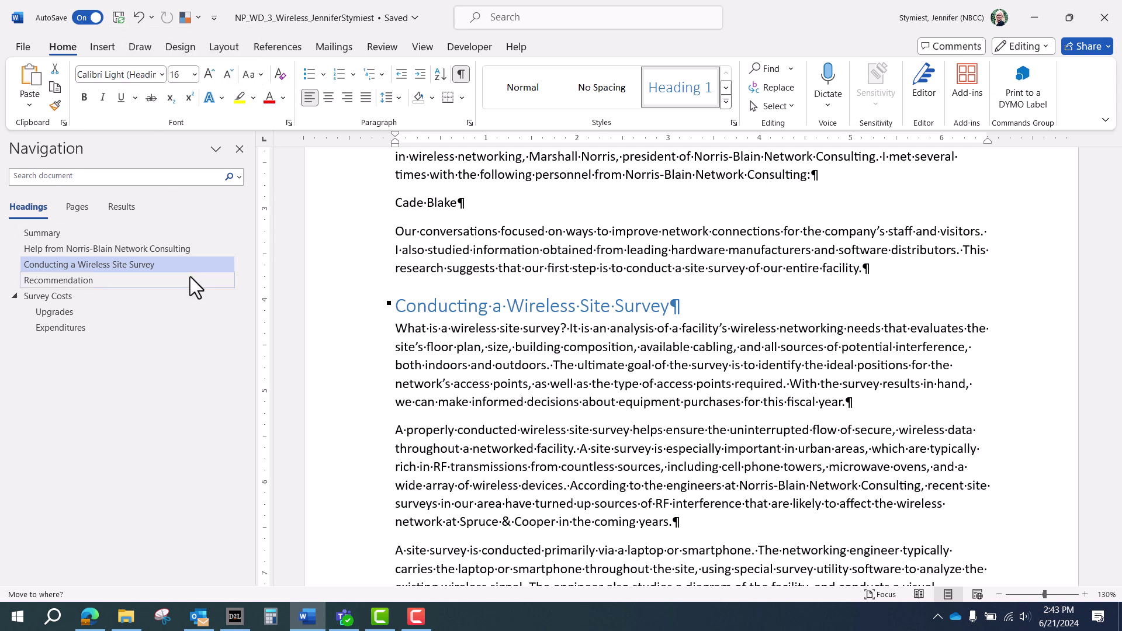
Step: Go to the Expenditures heading and insert a page break before it
{"action": "left_click_drag", "start_coordinate": [191, 276], "coordinate": [60, 329]}
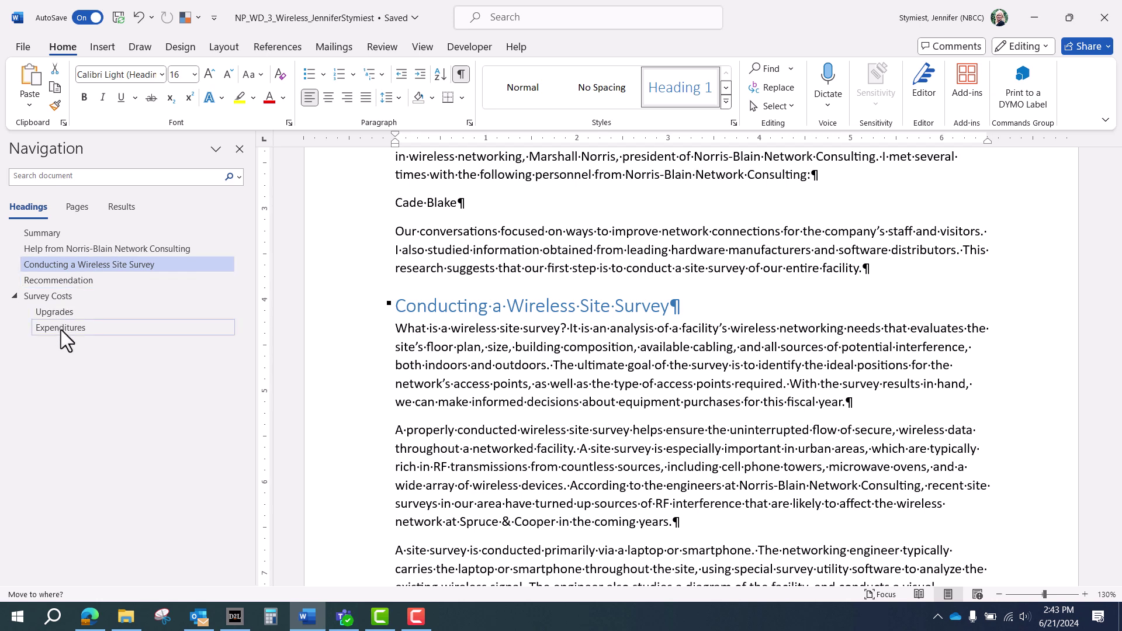
{"action": "left_click", "coordinate": [61, 329]}
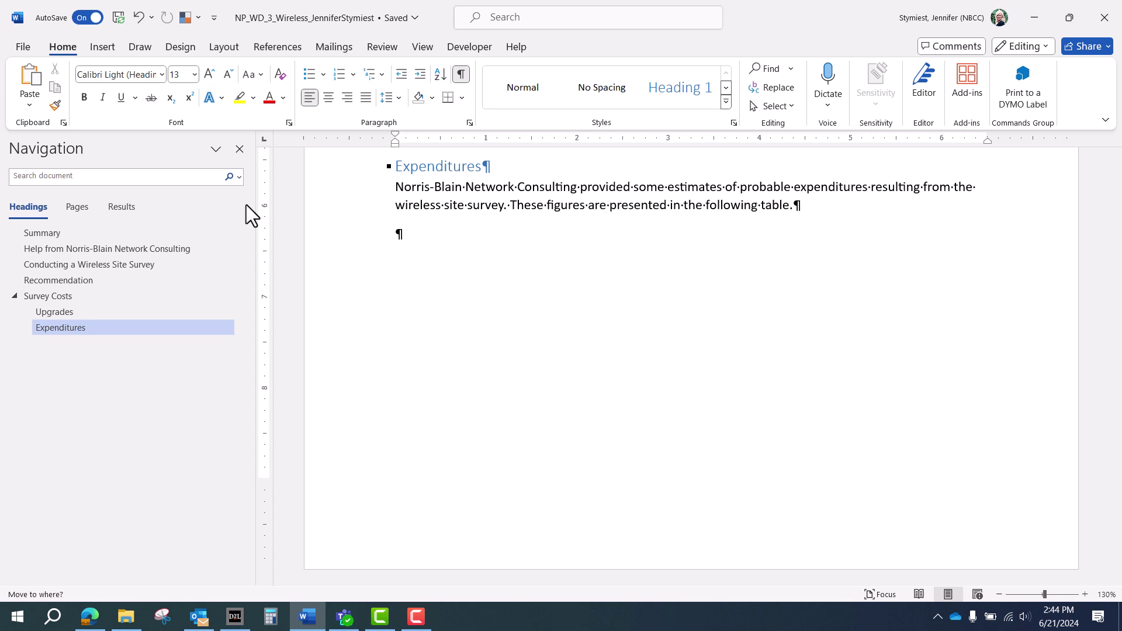
{"action": "key", "text": "ctrl+Return"}
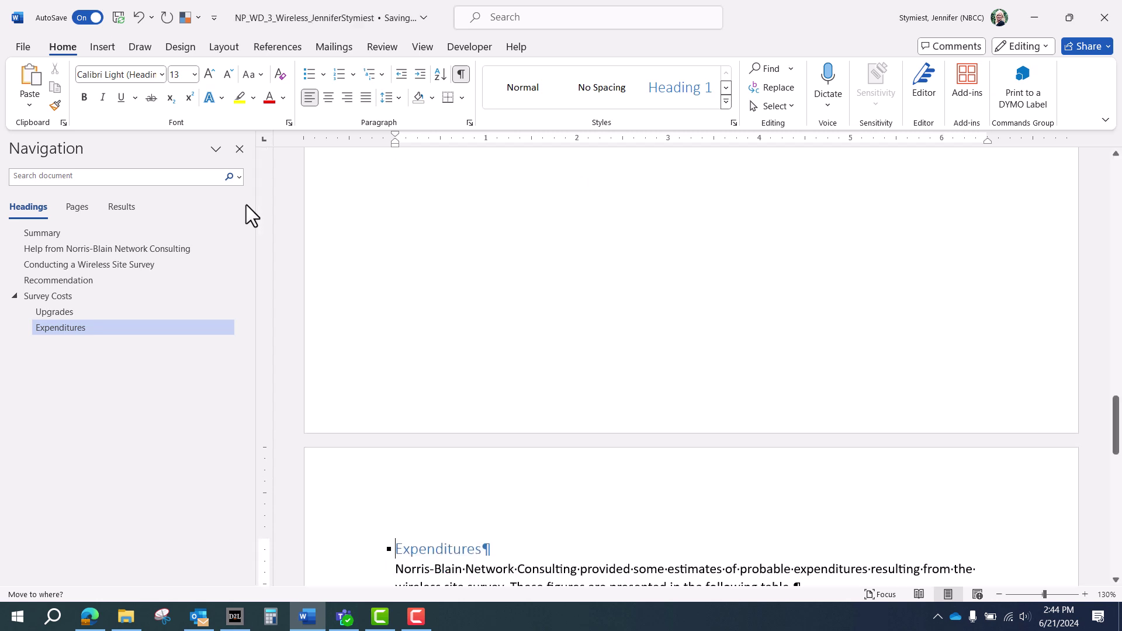
{"action": "scroll", "coordinate": [661, 280], "scroll_direction": "down", "scroll_amount": 4}
{"action": "scroll", "coordinate": [662, 281], "scroll_direction": "up", "scroll_amount": 2}
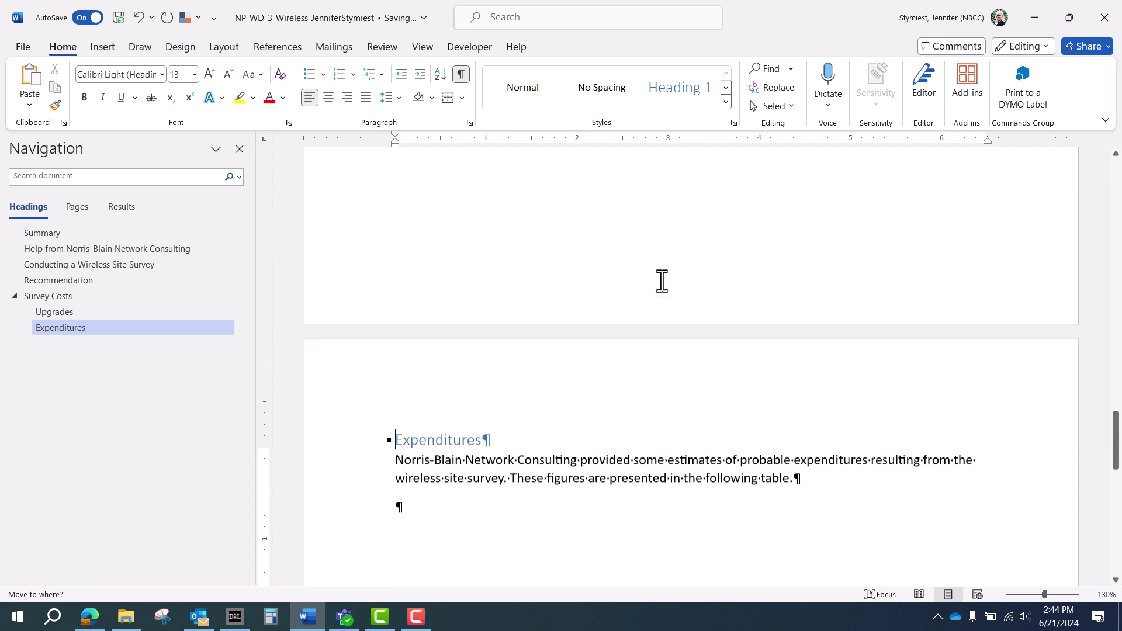
{"action": "scroll", "coordinate": [661, 281], "scroll_direction": "down", "scroll_amount": 1}
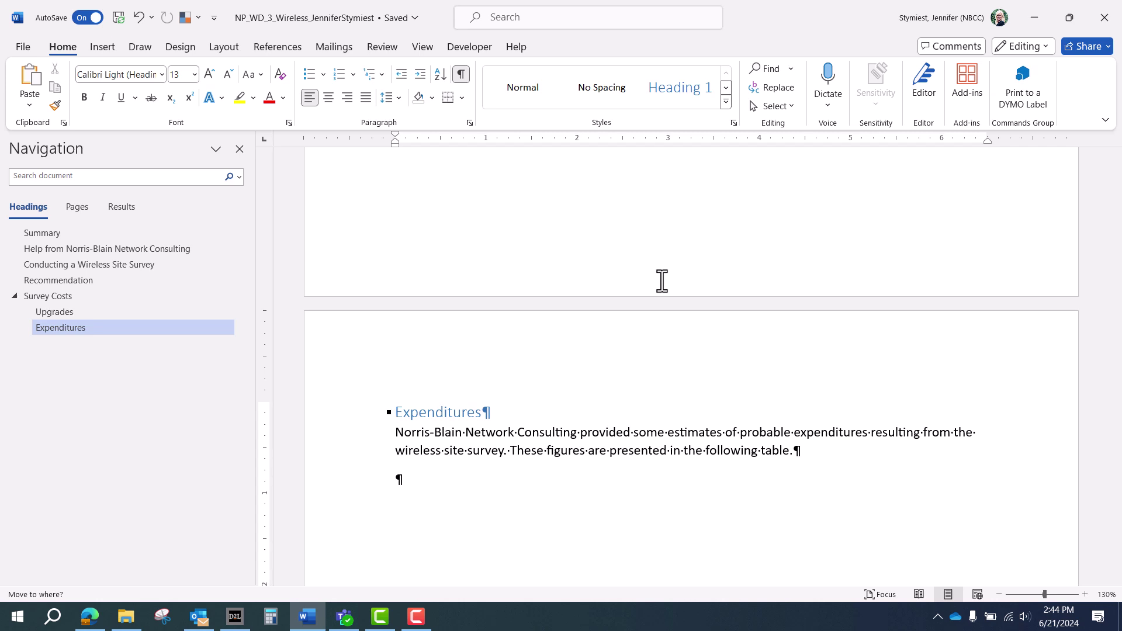
Step: Close the Navigation pane and insert a table of two columns and four rows in the blank paragraph at the document's end
{"action": "key", "text": "ctrl+End"}
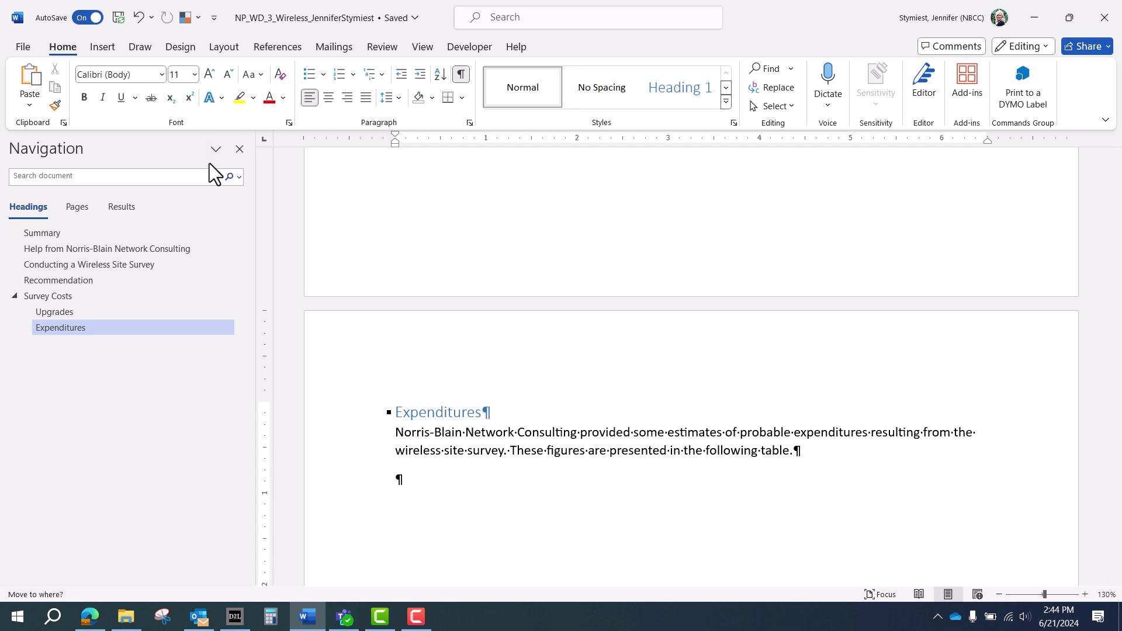
{"action": "left_click", "coordinate": [239, 149]}
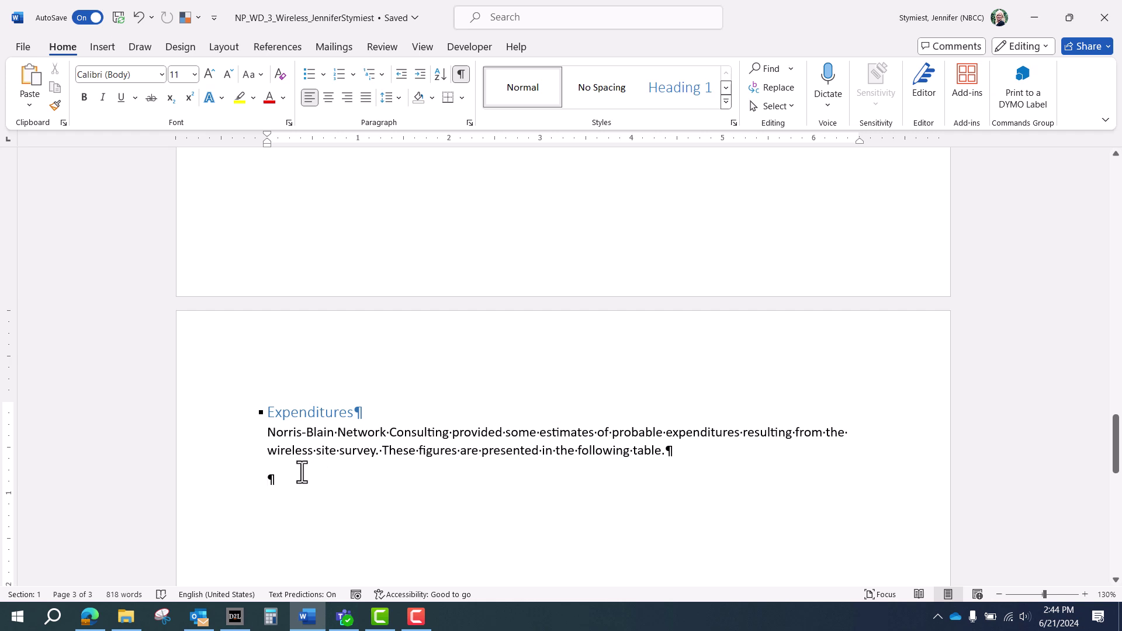
{"action": "left_click", "coordinate": [263, 480]}
{"action": "left_click", "coordinate": [105, 51]}
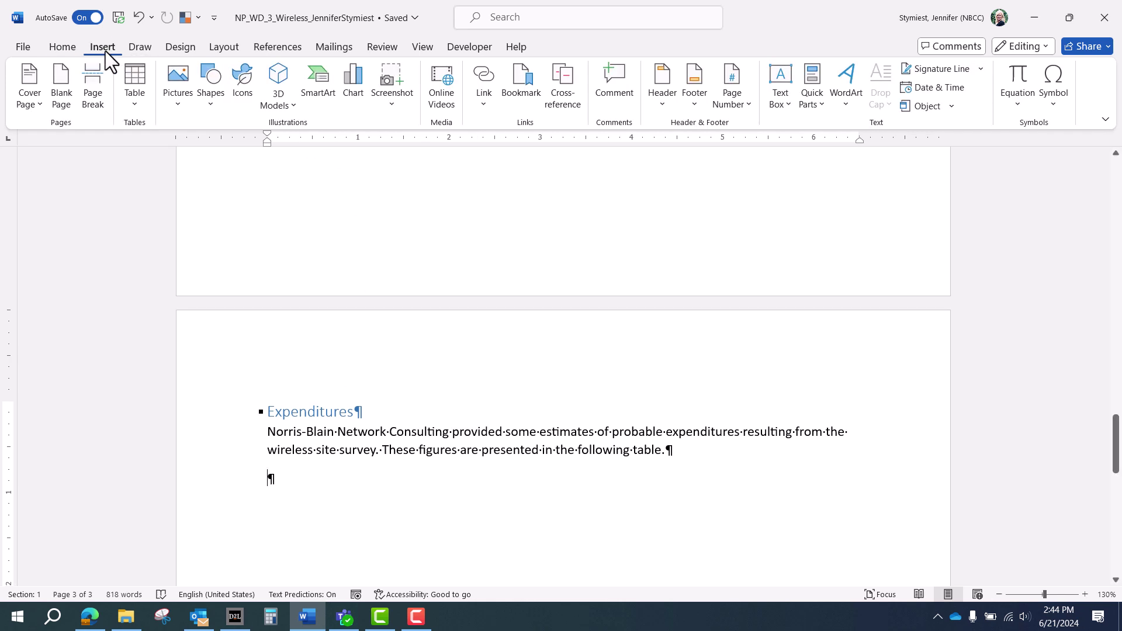
{"action": "left_click", "coordinate": [139, 93]}
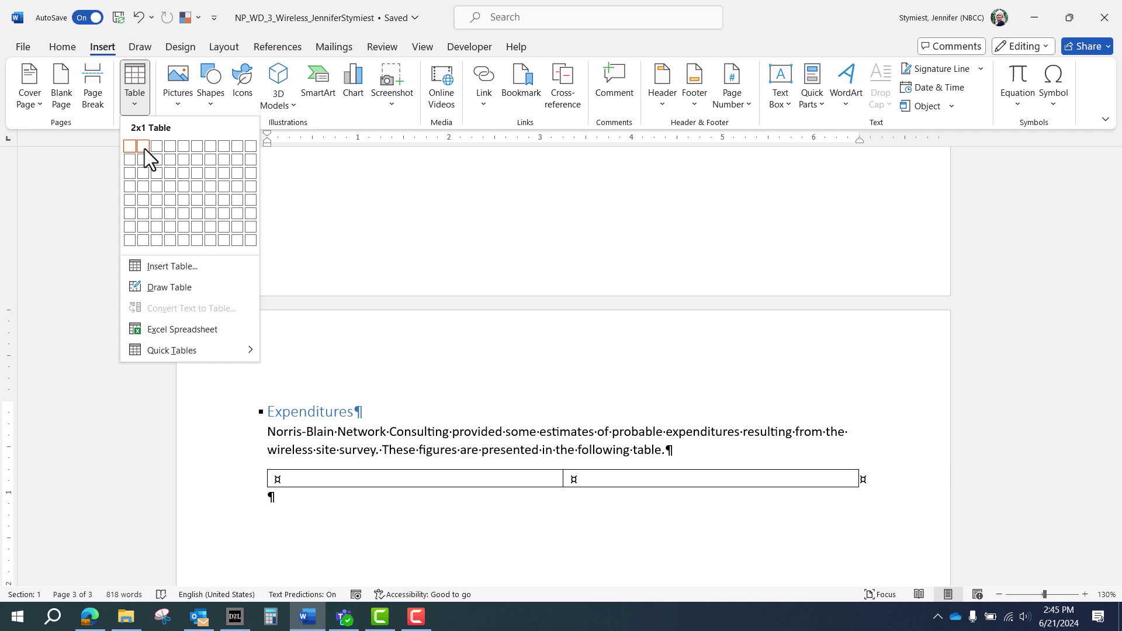
{"action": "left_click", "coordinate": [145, 182]}
{"action": "scroll", "coordinate": [456, 362], "scroll_direction": "down", "scroll_amount": 3}
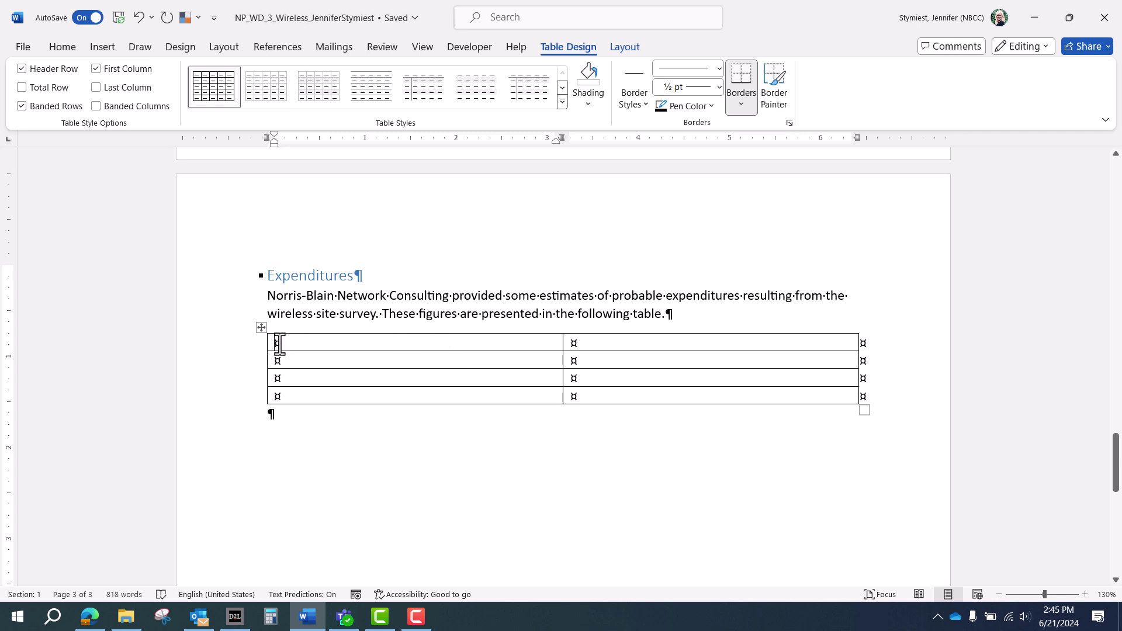
Step: Enter the column headings Item and Cost in the first row of the table
{"action": "left_click", "coordinate": [291, 342]}
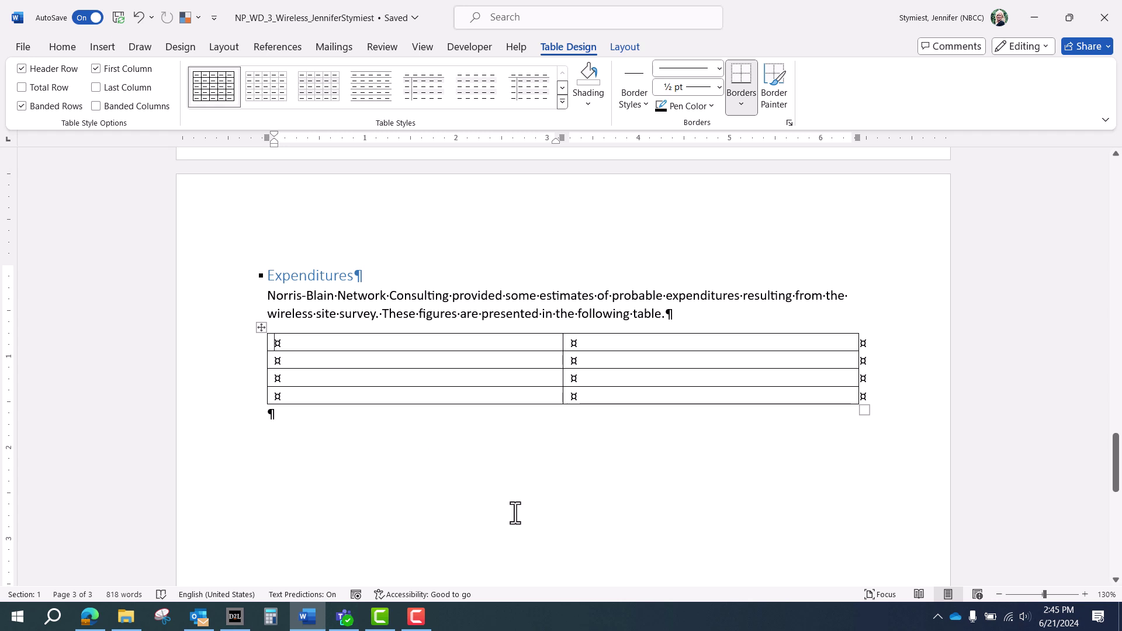
{"action": "type", "text": "Item"}
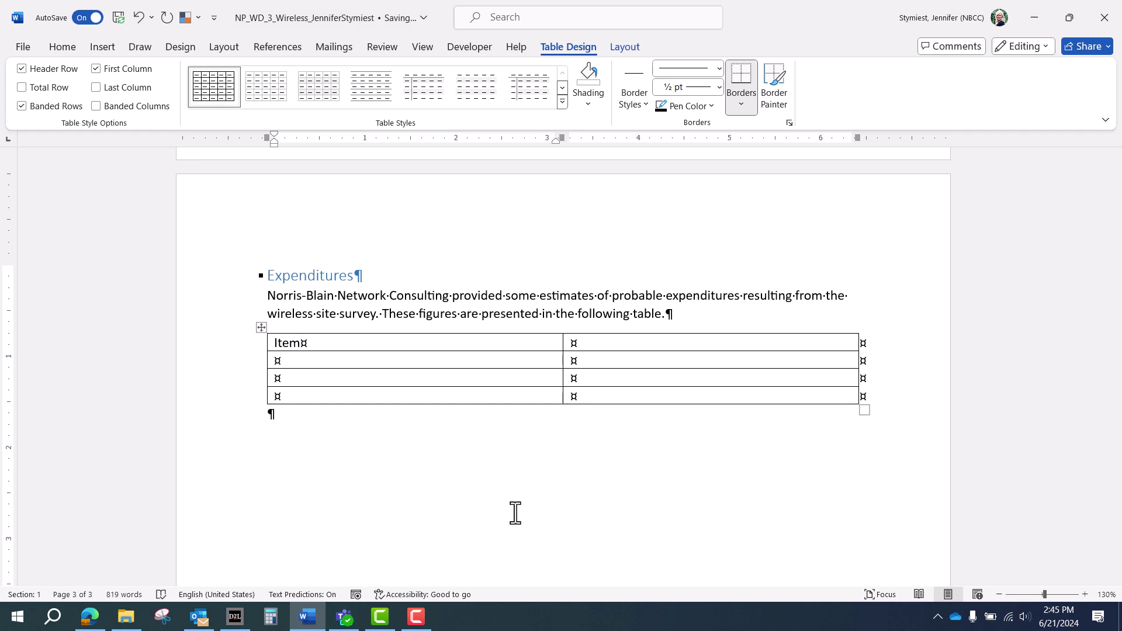
{"action": "key", "text": "Tab"}
{"action": "type", "text": "Cost"}
Step: Fill the table's second row with the item "computer hardware" and the cost $25,500
{"action": "key", "text": "Tab"}
{"action": "type", "text": "computer hardware"}
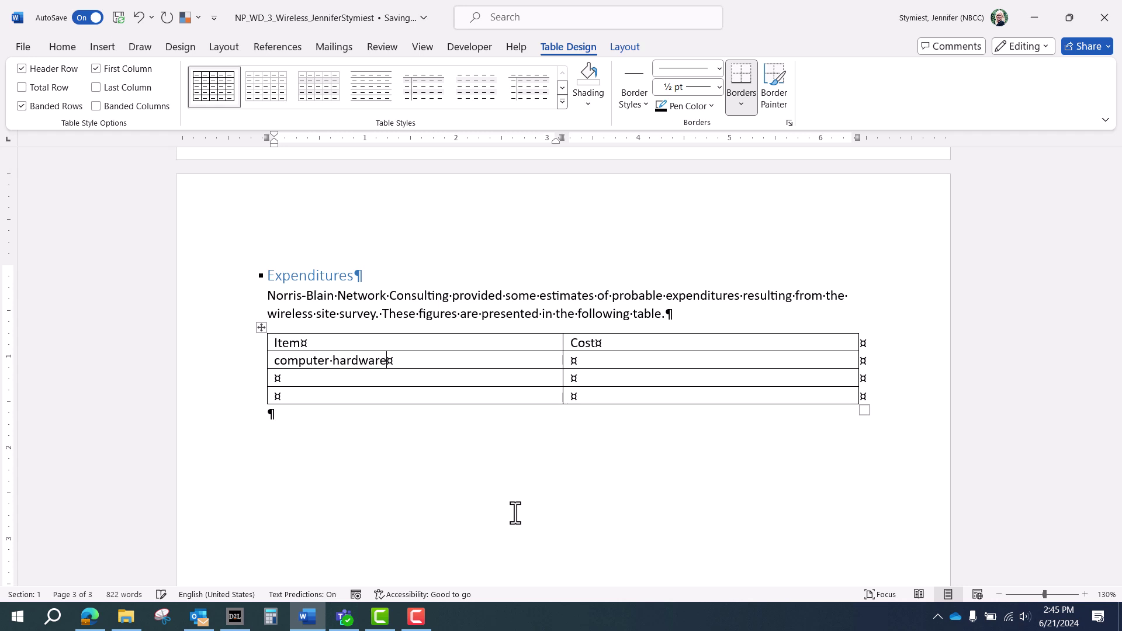
{"action": "key", "text": "Tab"}
{"action": "type", "text": "$25"}
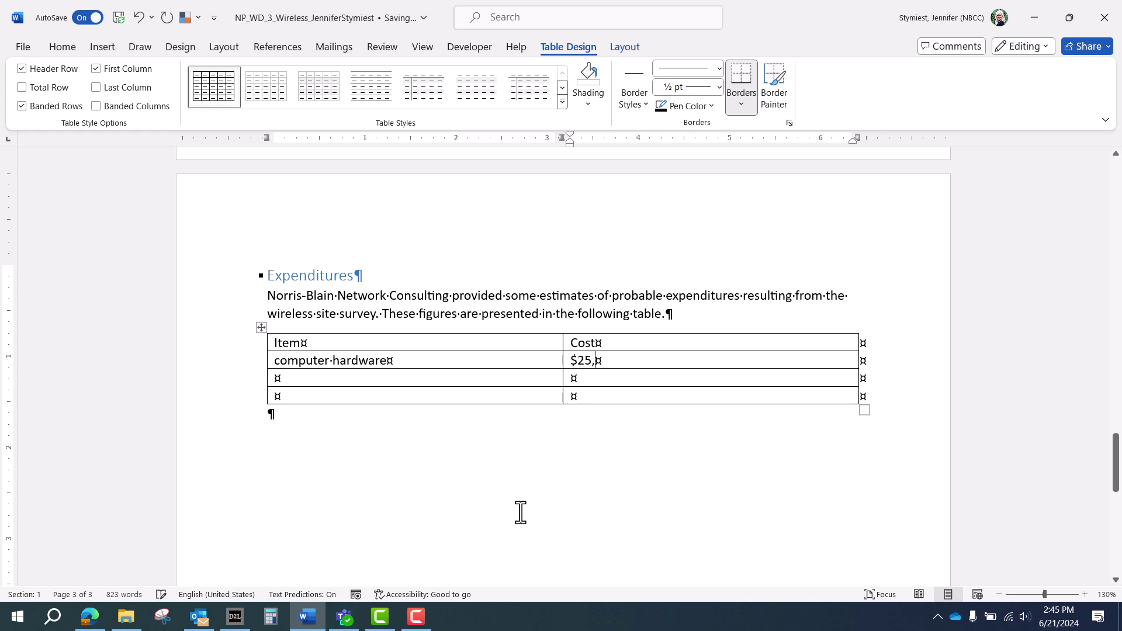
{"action": "type", "text": ",500"}
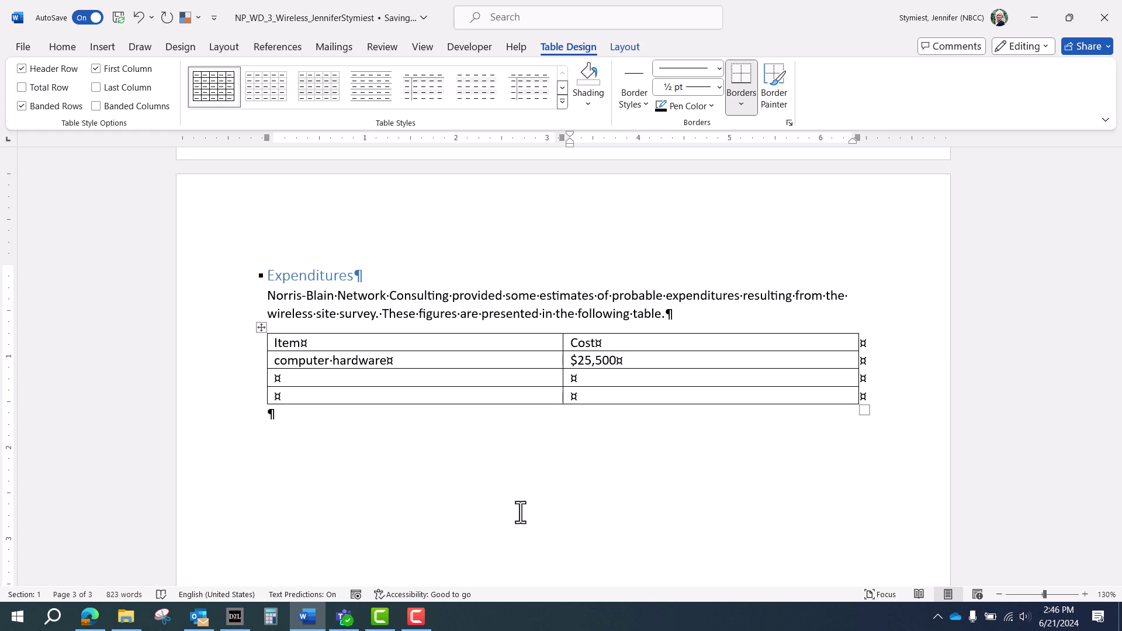
Step: Capitalize the first letter of the "computer hardware" entry in the Item column
{"action": "left_click", "coordinate": [278, 361]}
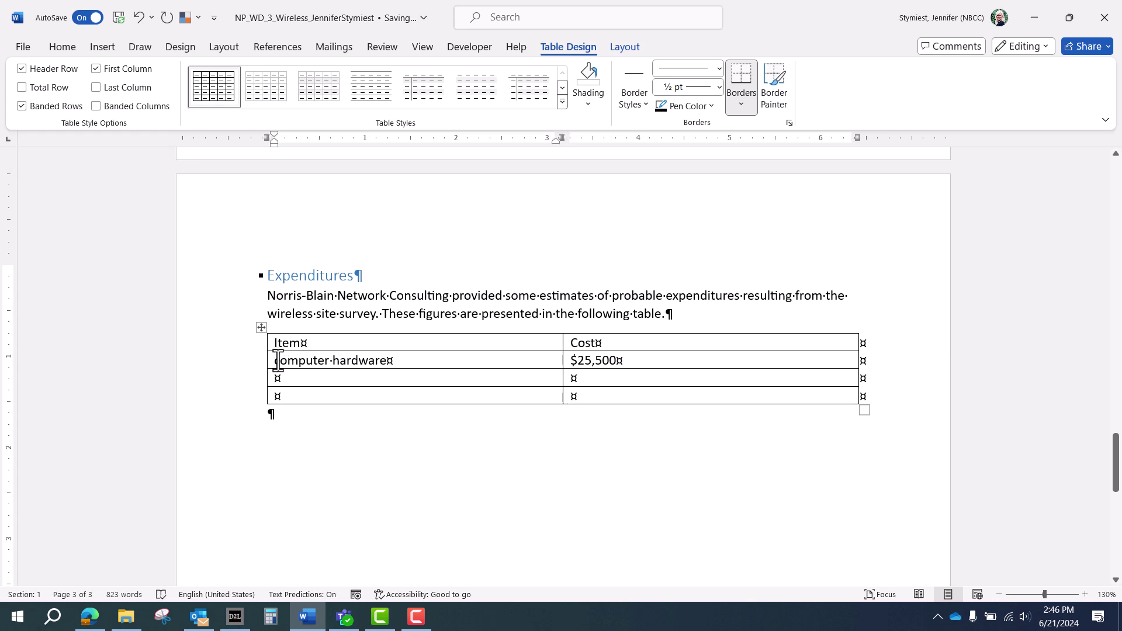
{"action": "mouse_move", "coordinate": [264, 349]}
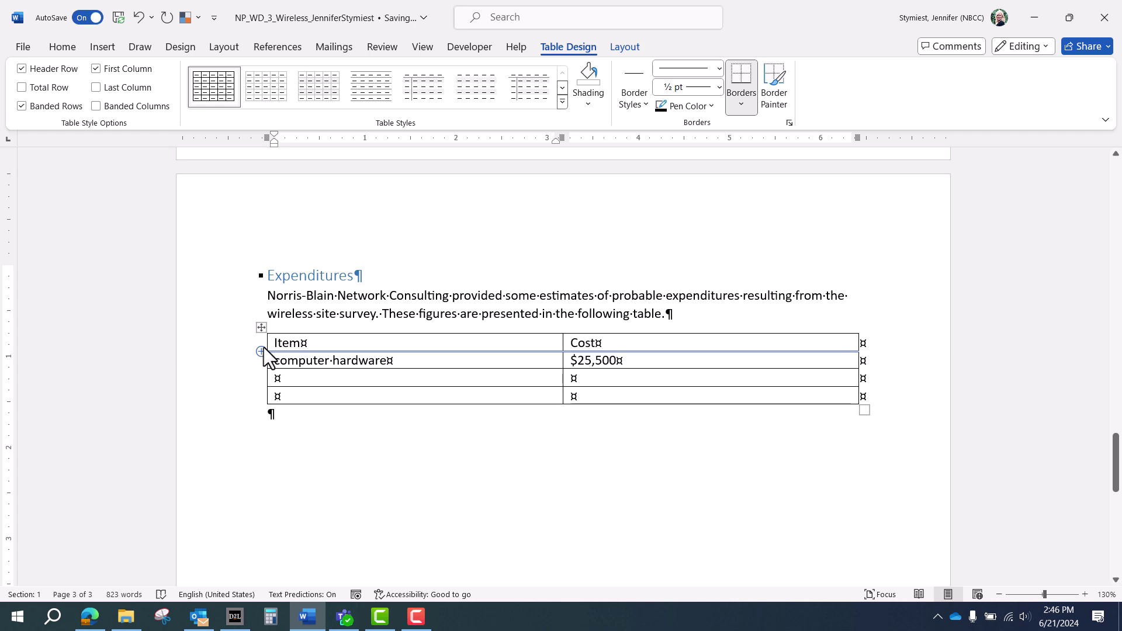
{"action": "key", "text": "BackSpace"}
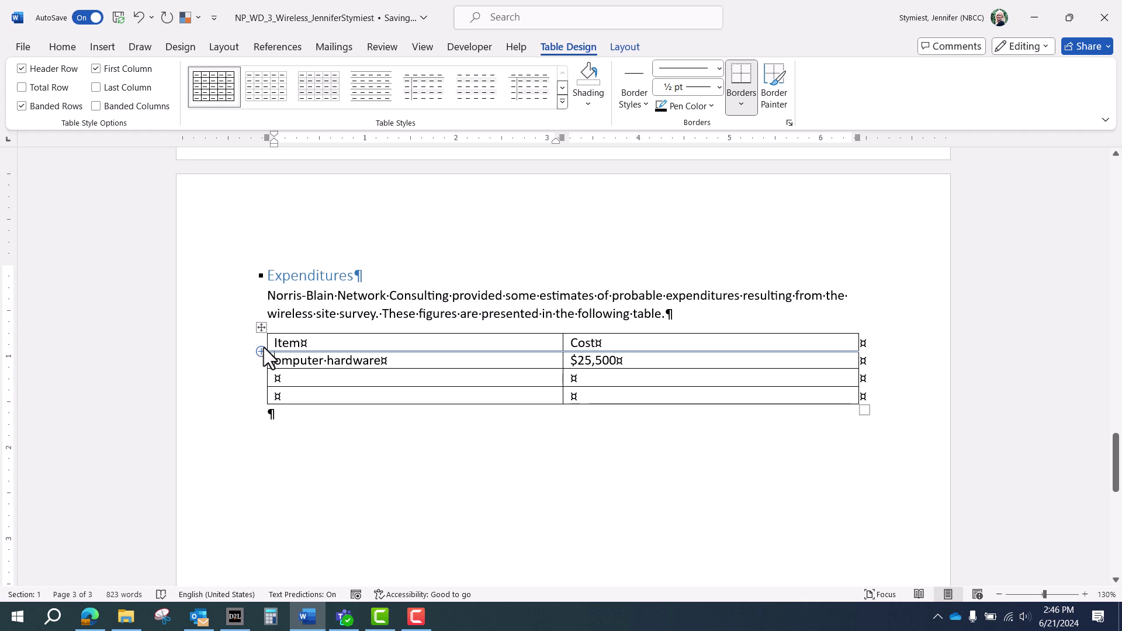
{"action": "type", "text": "C"}
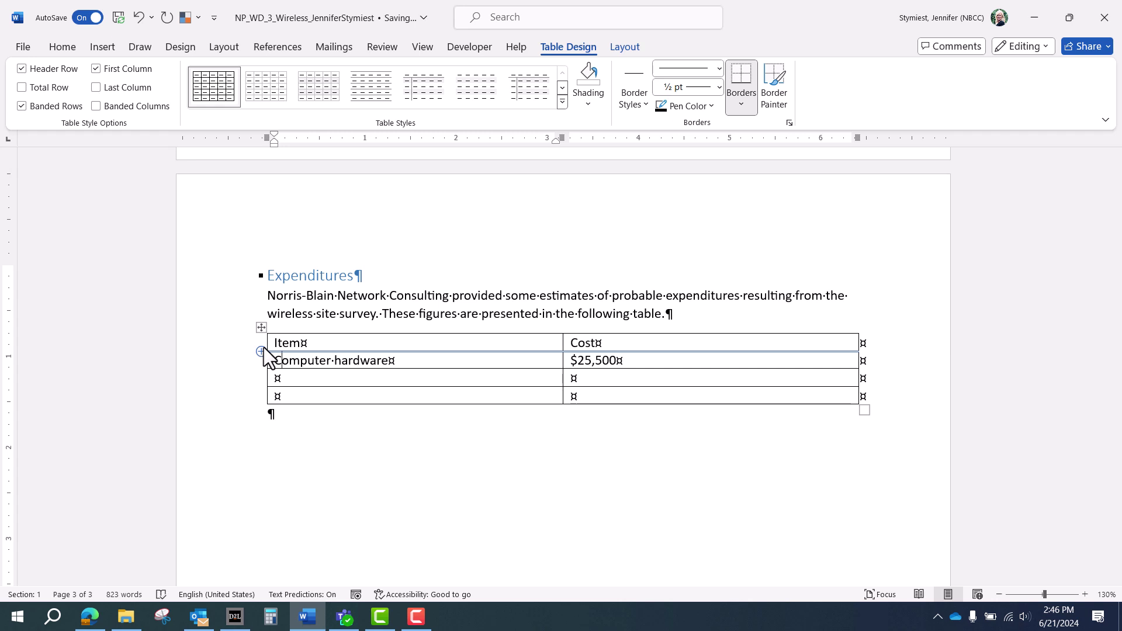
Step: Fill the table's third row with the item "Sound equipment" and the cost $7,500
{"action": "left_click", "coordinate": [309, 376]}
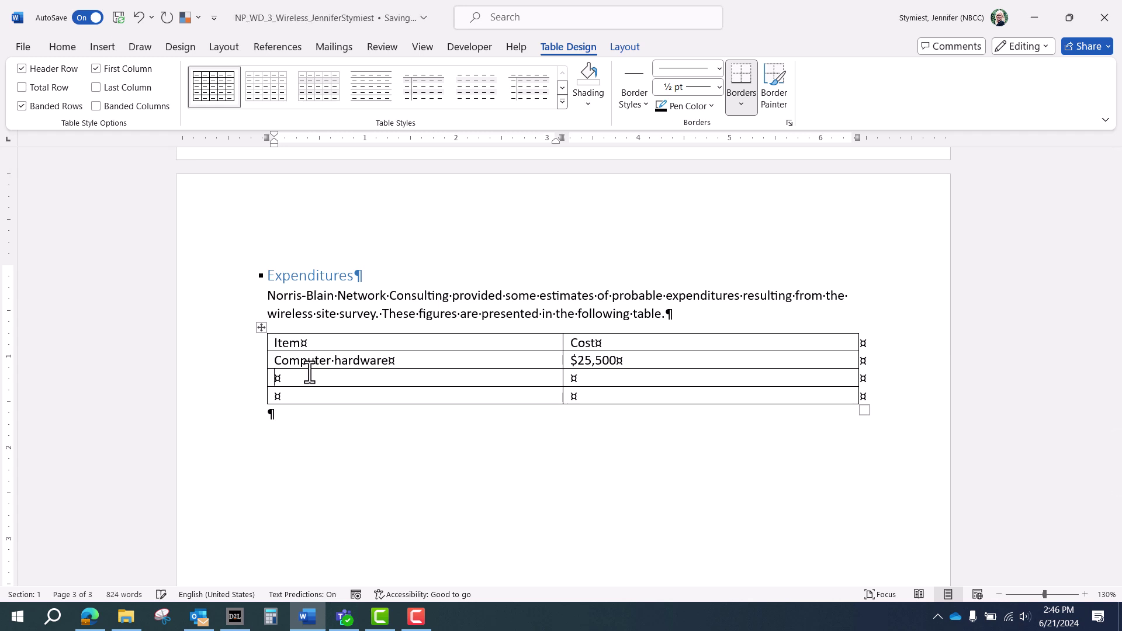
{"action": "type", "text": "Sound equi"}
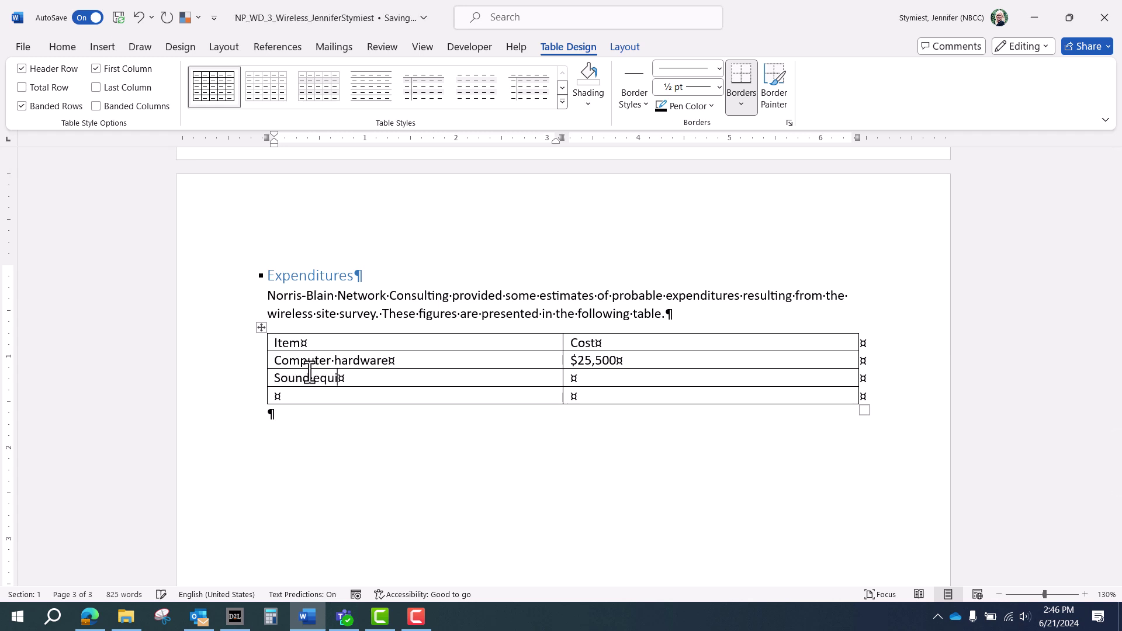
{"action": "type", "text": "pment"}
{"action": "key", "text": "Tab"}
{"action": "type", "text": "$7"}
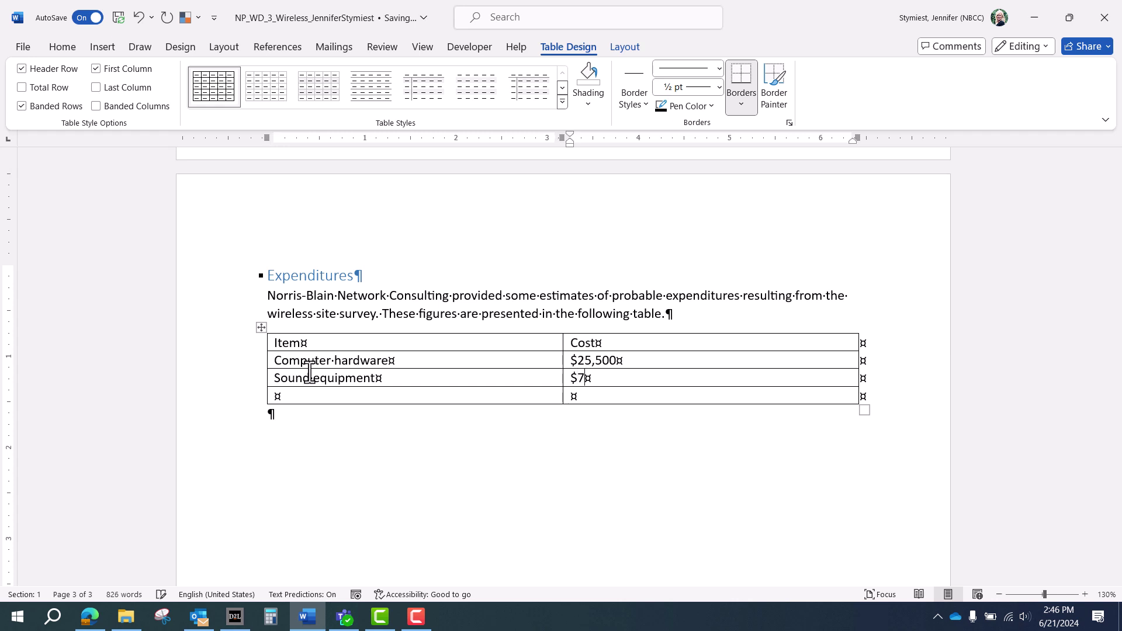
{"action": "type", "text": ",500"}
Step: Fill the table's fourth row with the item "Access points" and the cost $850
{"action": "key", "text": "Tab"}
{"action": "type", "text": "Access po"}
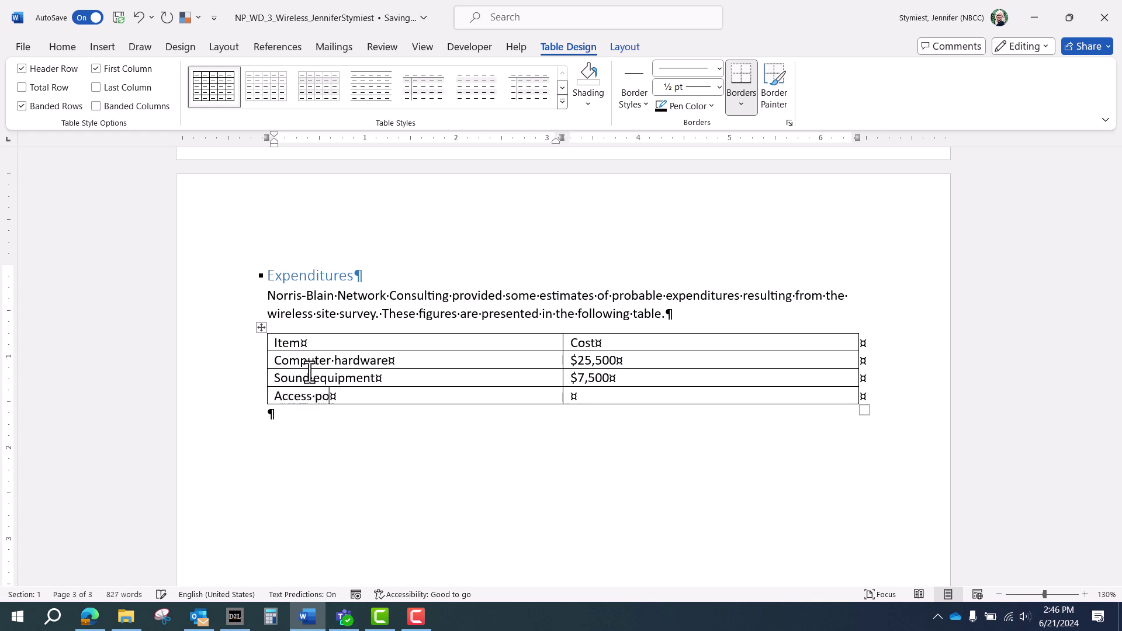
{"action": "type", "text": "ints"}
{"action": "key", "text": "Tab"}
{"action": "type", "text": "$850"}
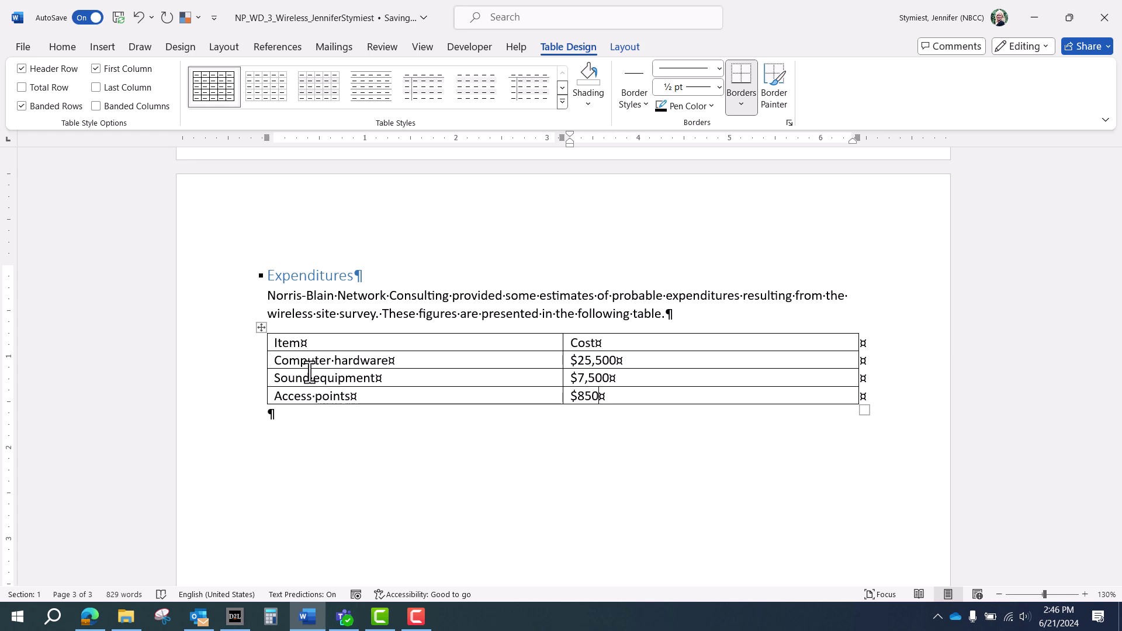
Step: Add a fifth row to the Expenditures table with the item "Servers" and the cost $15,000
{"action": "key", "text": "Tab"}
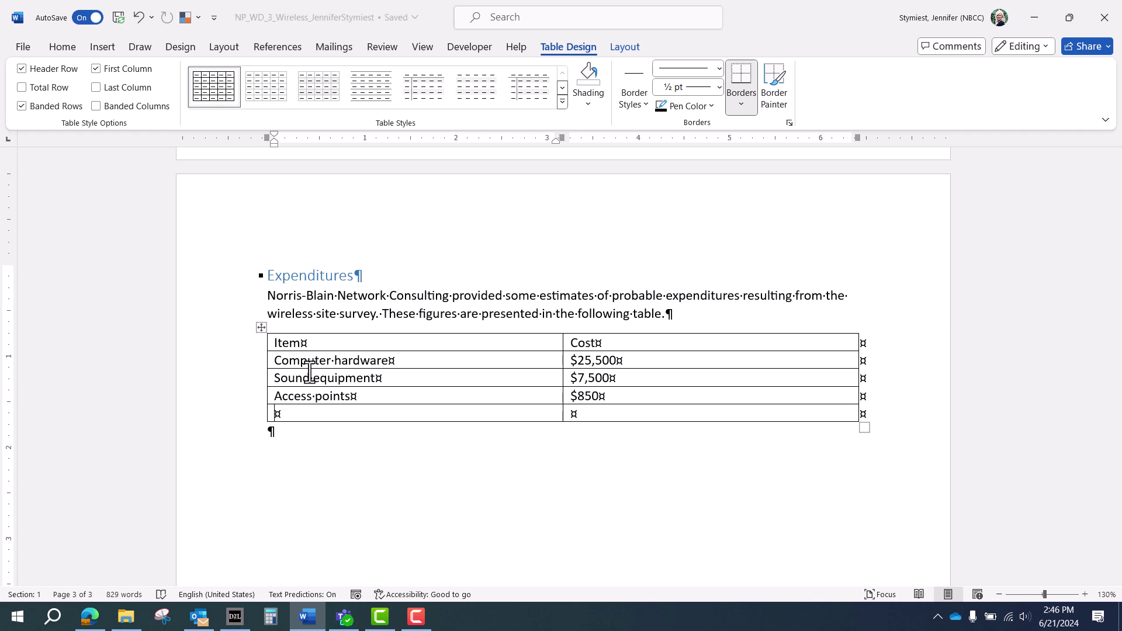
{"action": "type", "text": "Servers"}
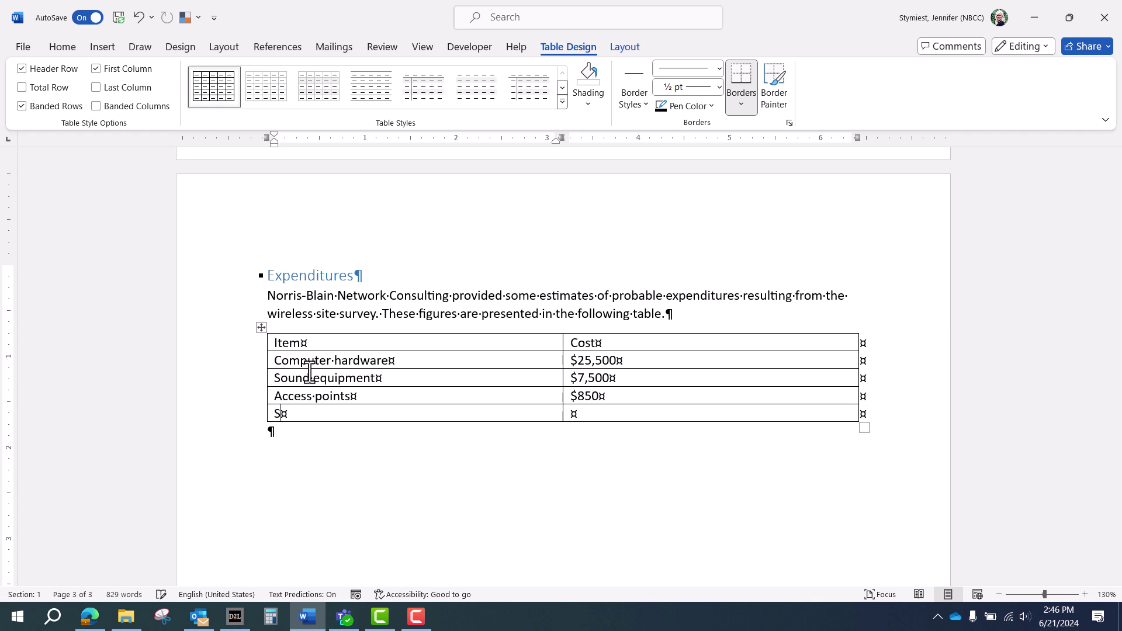
{"action": "key", "text": "Tab"}
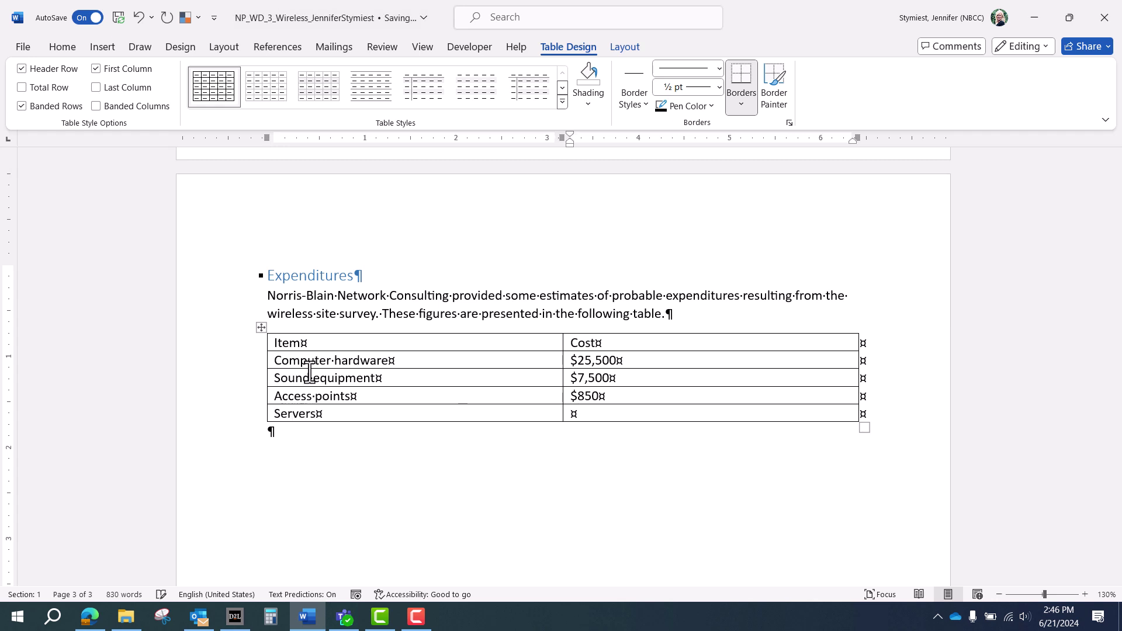
{"action": "type", "text": "$15,000"}
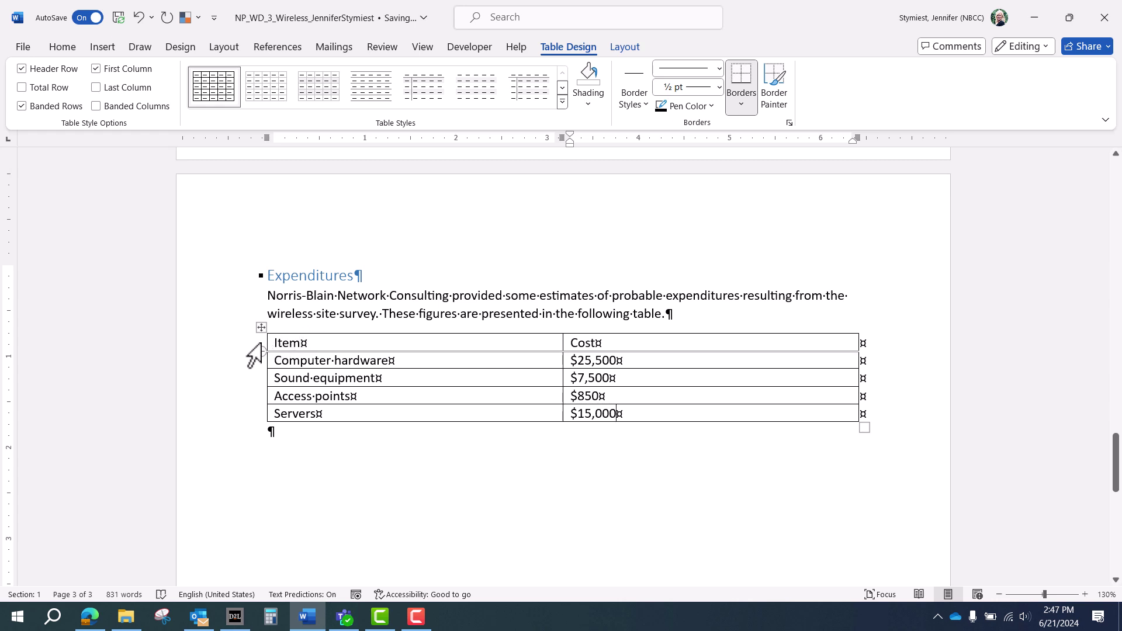
Step: Make the header row of the Expenditures table bold
{"action": "mouse_move", "coordinate": [253, 354]}
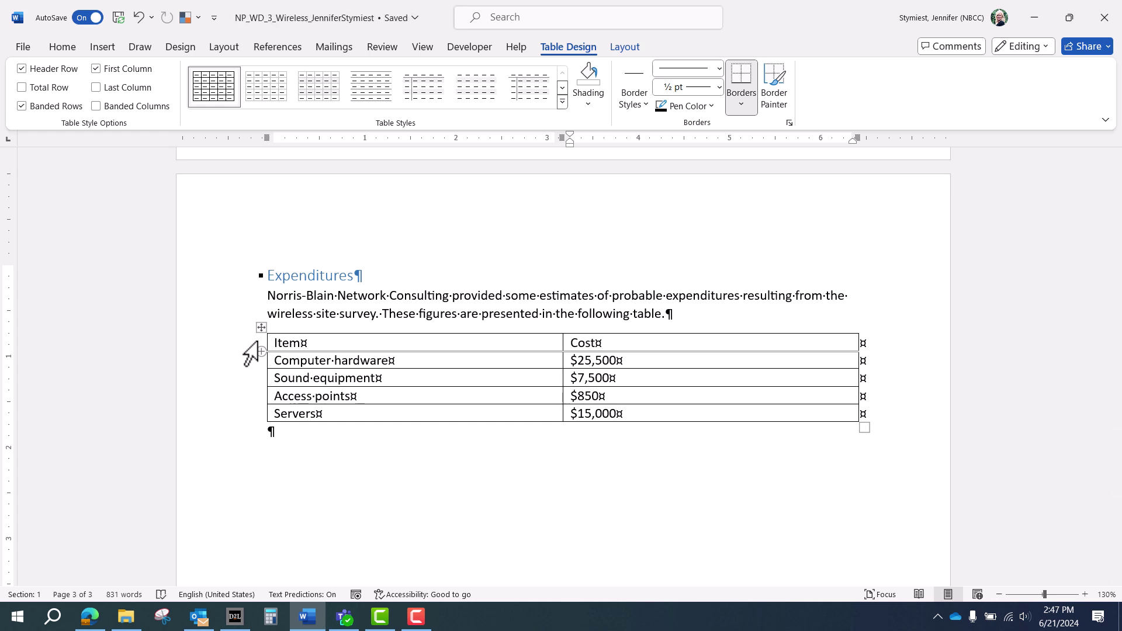
{"action": "left_click", "coordinate": [257, 344]}
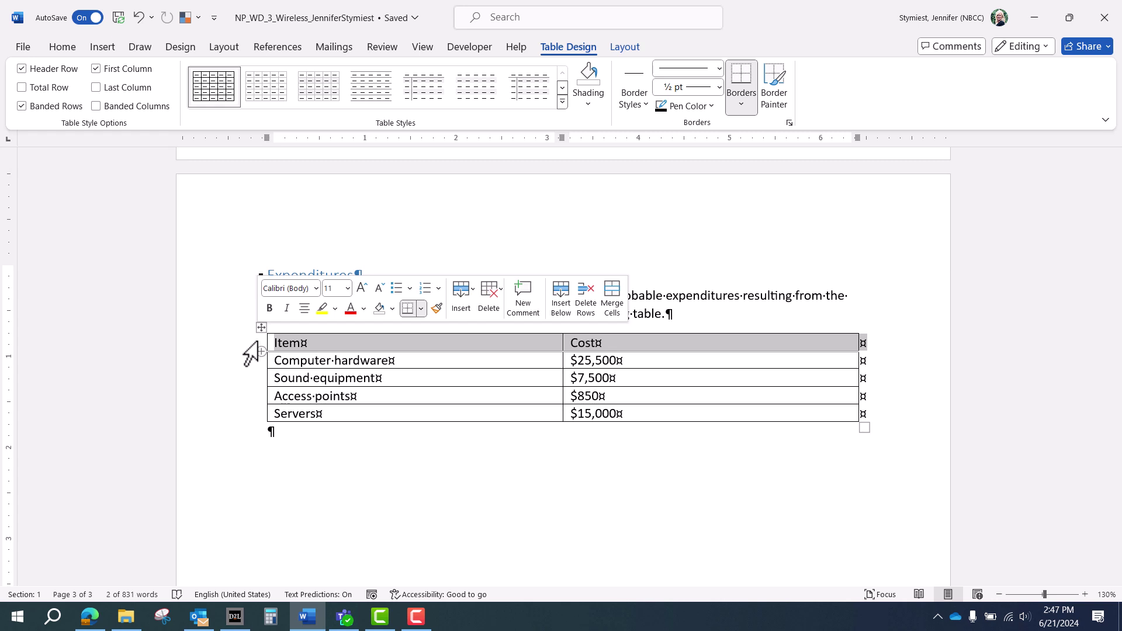
{"action": "key", "text": "ctrl+b"}
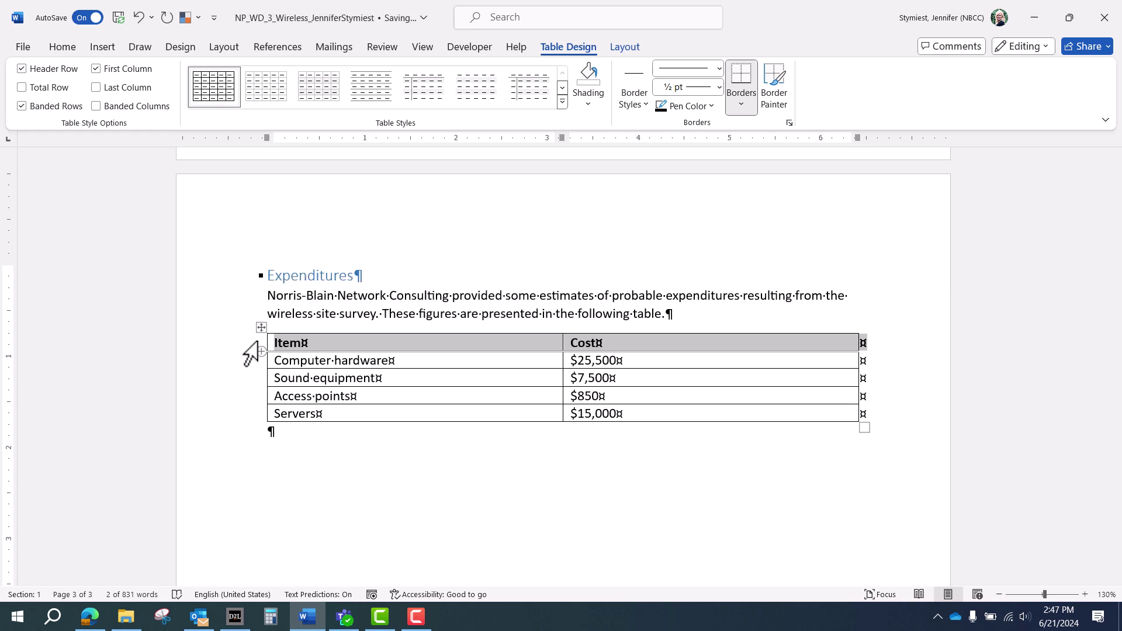
{"action": "left_click", "coordinate": [356, 377]}
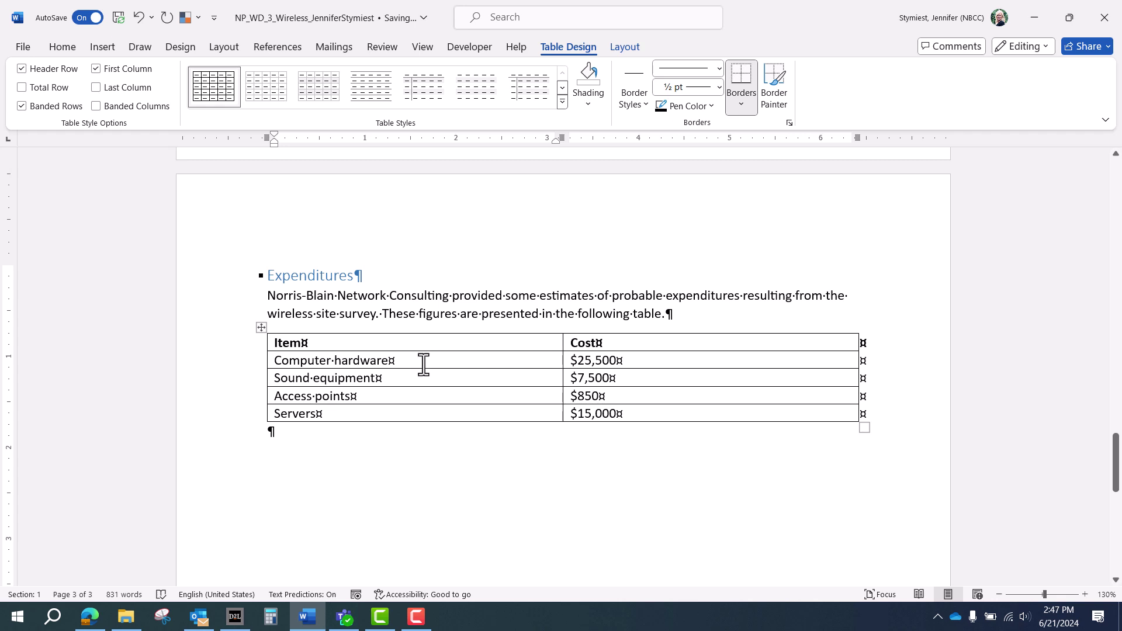
Step: Sort the table by the Cost column as numbers in ascending order, keeping the header row
{"action": "left_click", "coordinate": [623, 47]}
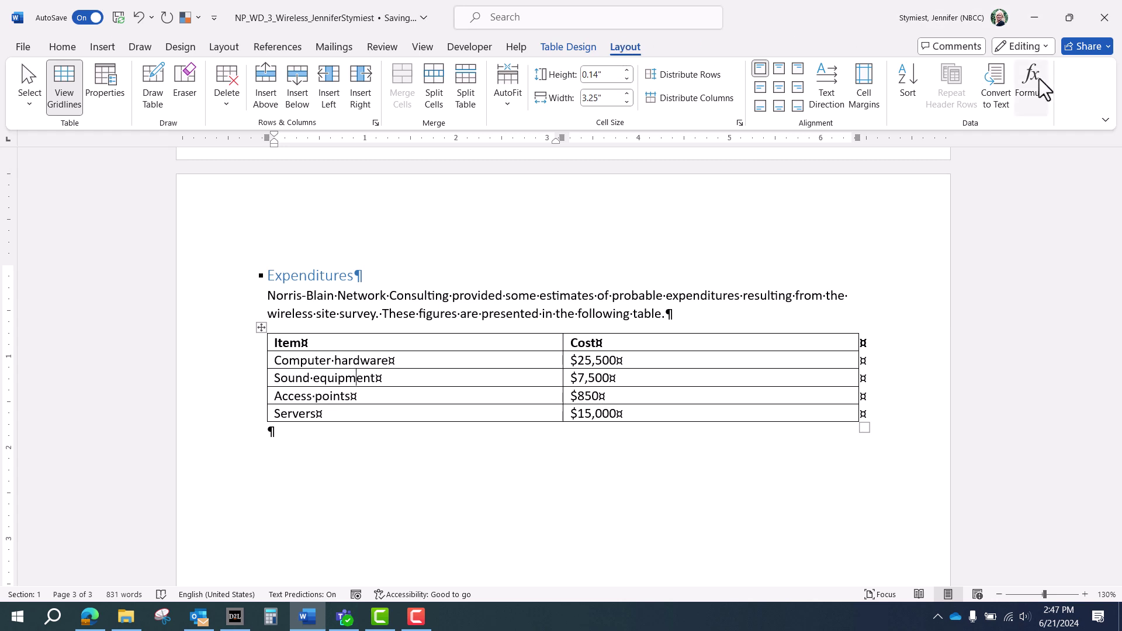
{"action": "left_click", "coordinate": [913, 86]}
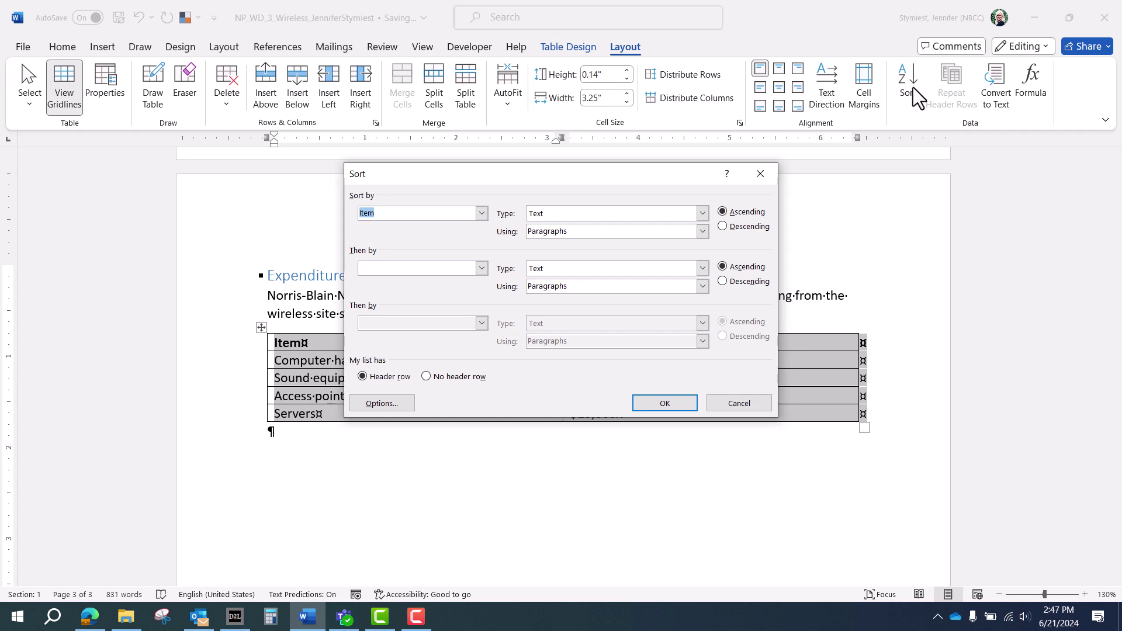
{"action": "left_click", "coordinate": [482, 212]}
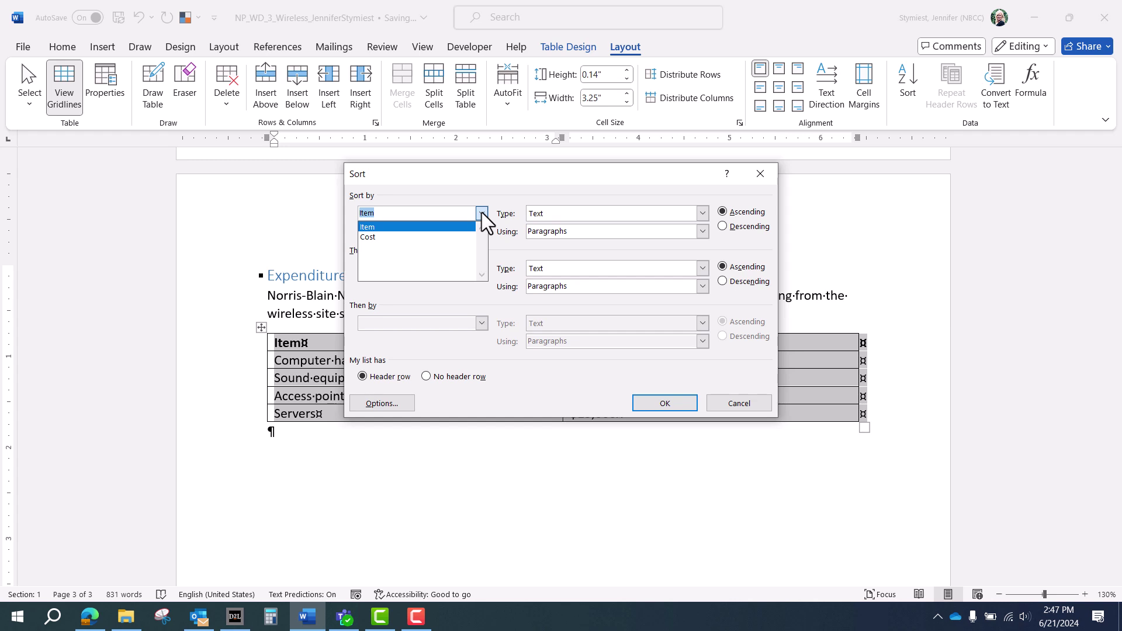
{"action": "left_click", "coordinate": [449, 236]}
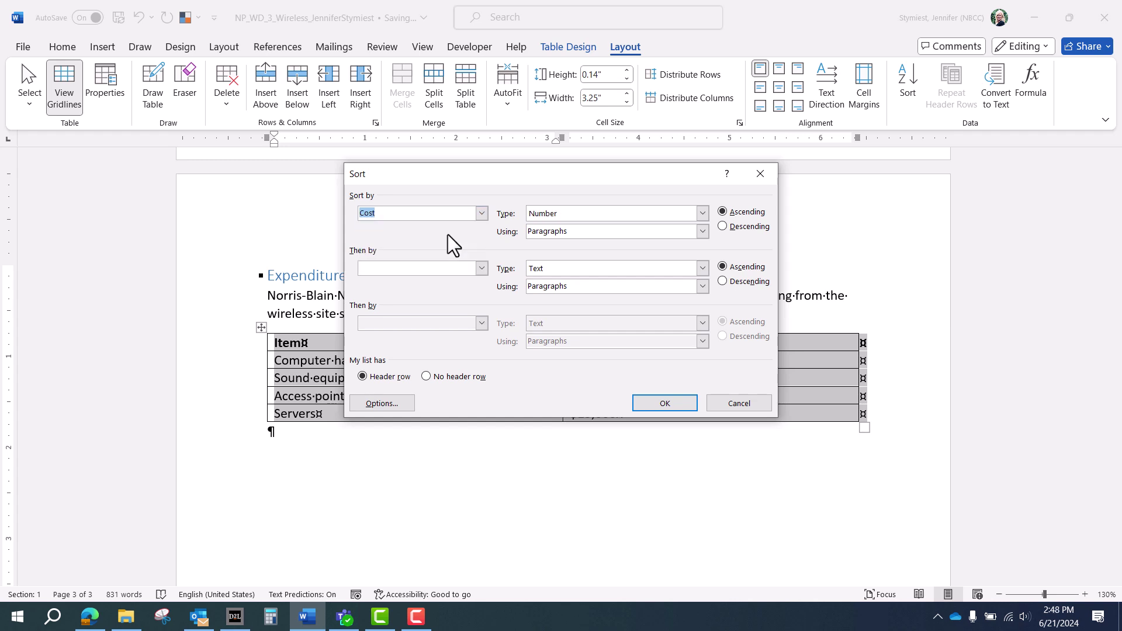
{"action": "left_click", "coordinate": [661, 402]}
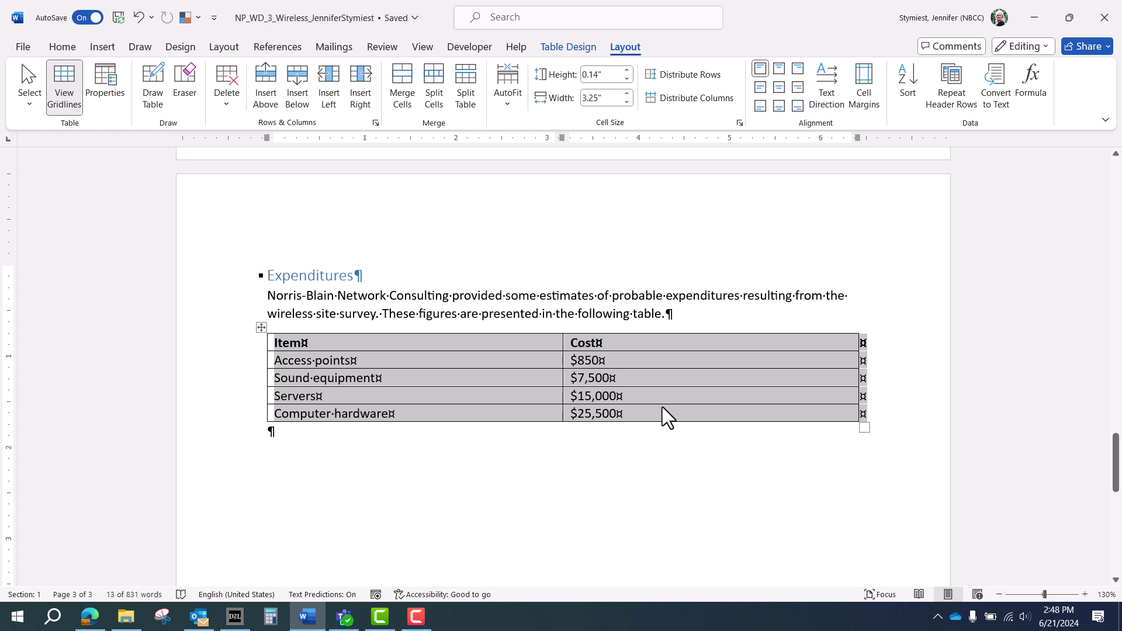
Step: Insert a column between Item and Cost and give it the heading "Installation Cost"
{"action": "left_click", "coordinate": [457, 381]}
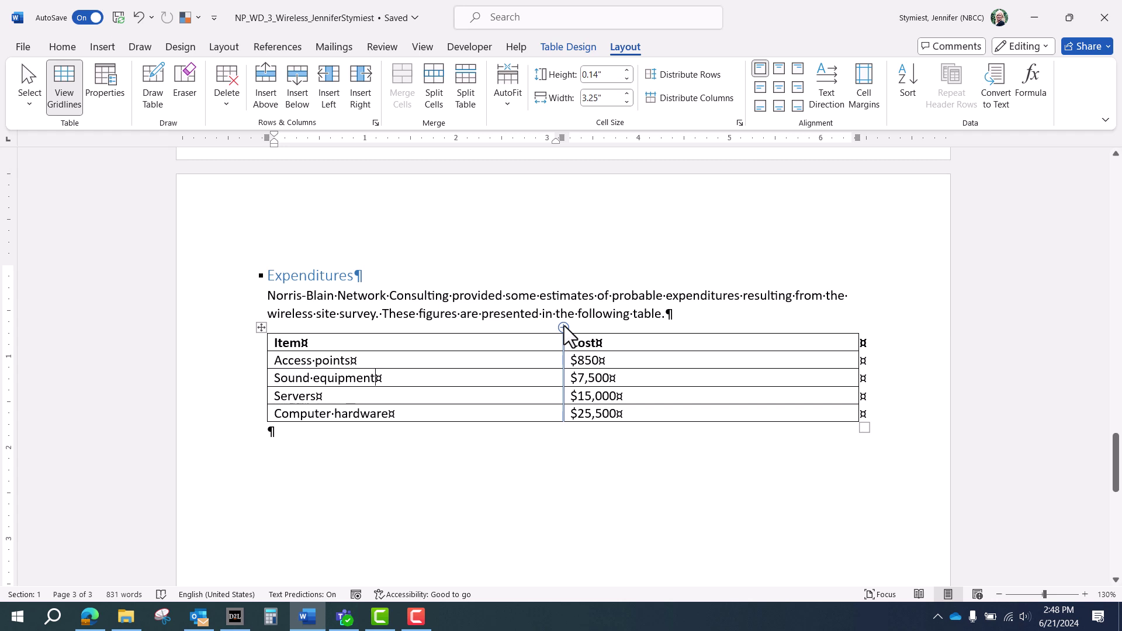
{"action": "left_click", "coordinate": [563, 328]}
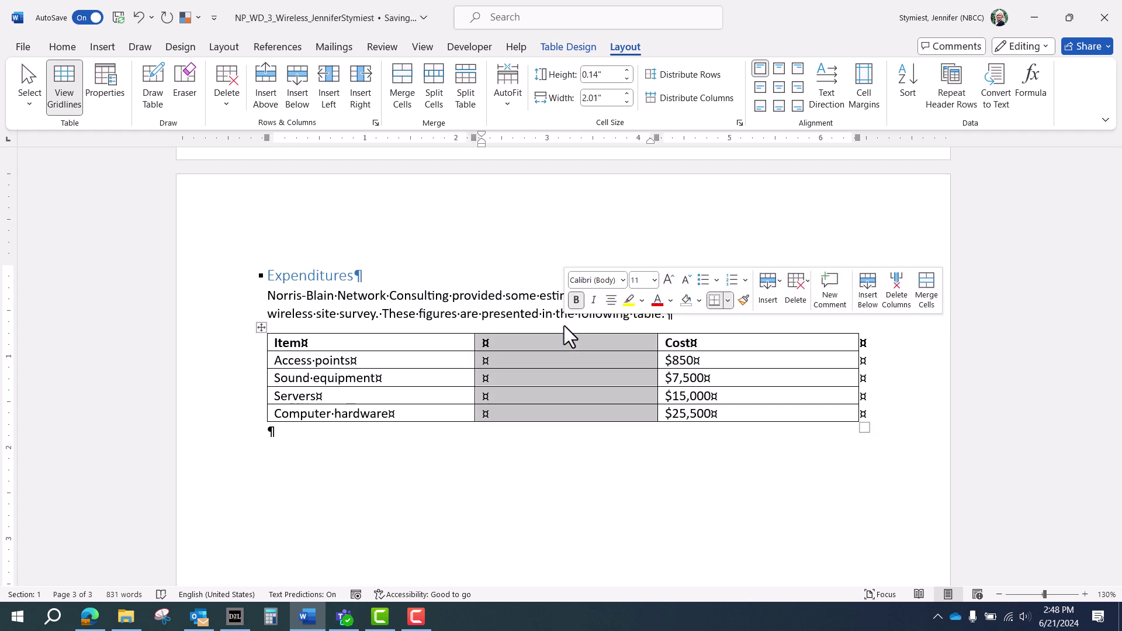
{"action": "left_click", "coordinate": [558, 341]}
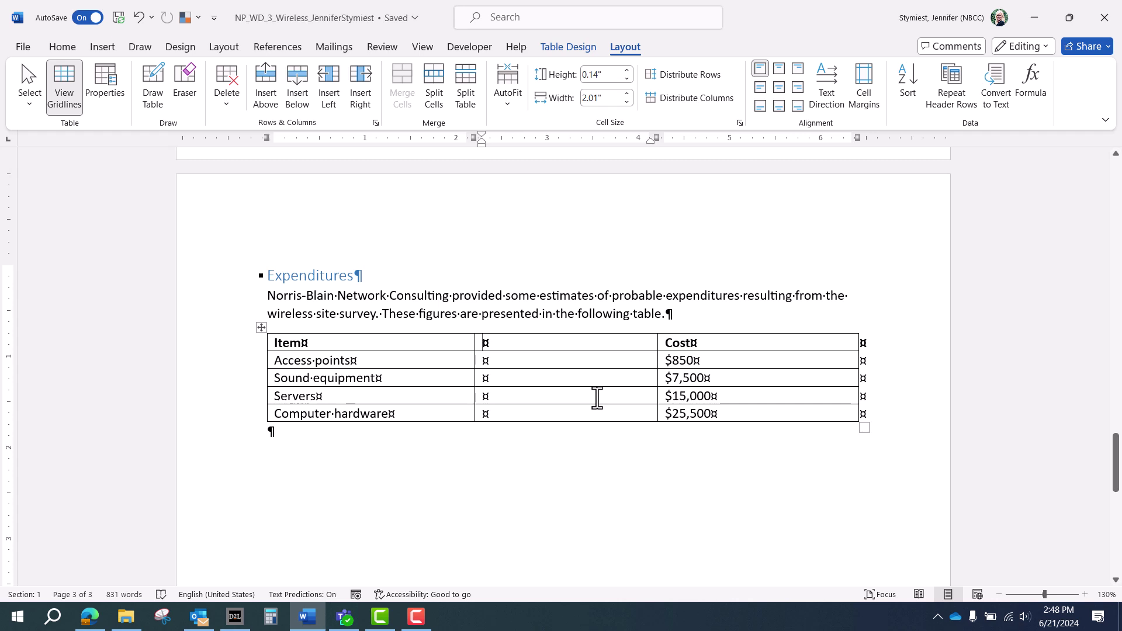
{"action": "type", "text": "Installation Cost"}
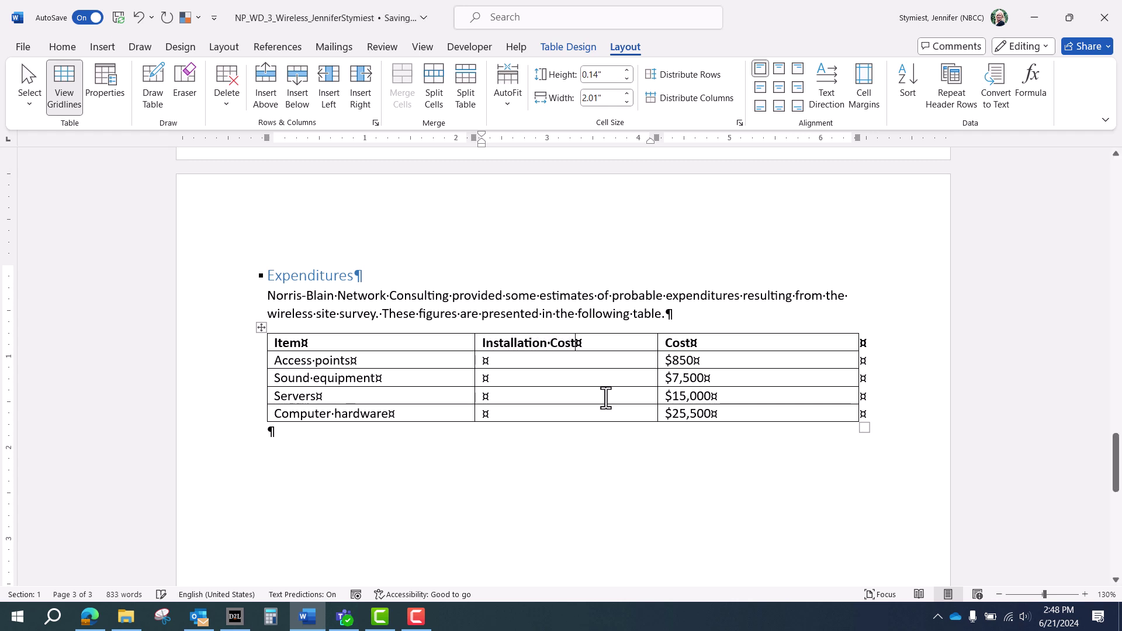
Step: Fill in the installation costs: $600 for access points, $1,000 for sound equipment, $1,250 for servers and $900 for computer hardware
{"action": "key", "text": "Down"}
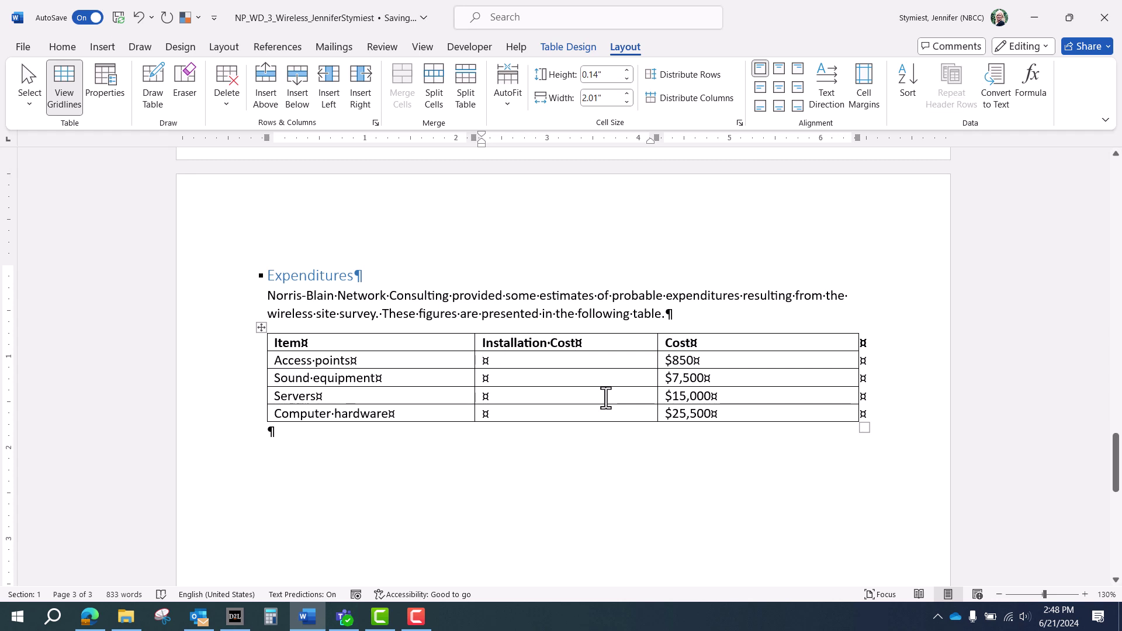
{"action": "type", "text": "$600"}
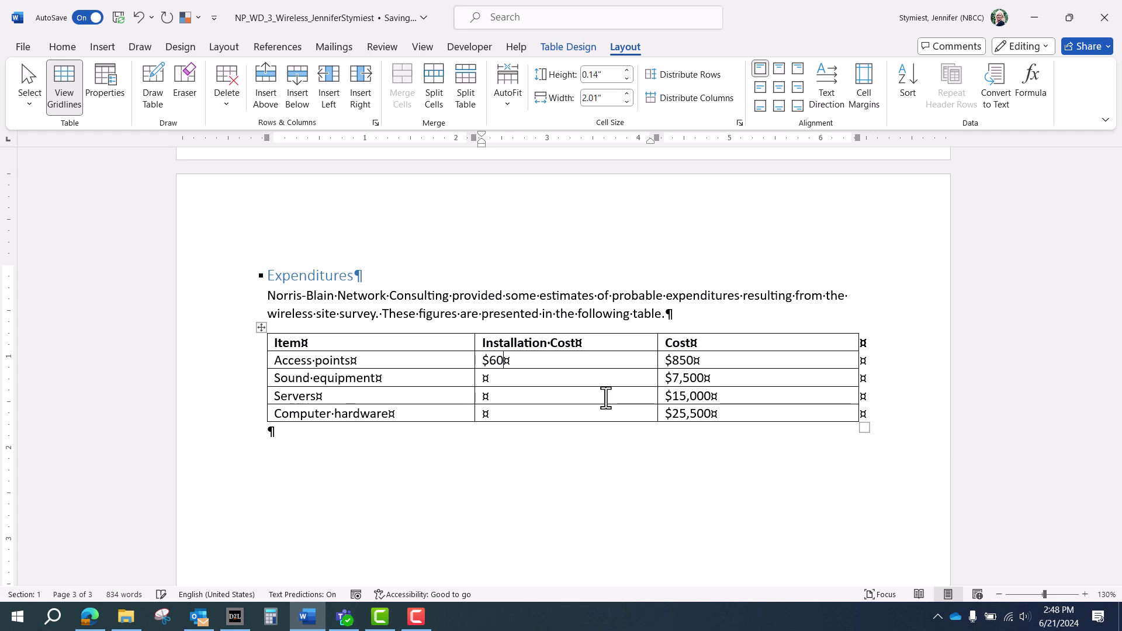
{"action": "key", "text": "Down"}
{"action": "type", "text": "$1,000"}
{"action": "type", "text": "$1,2"}
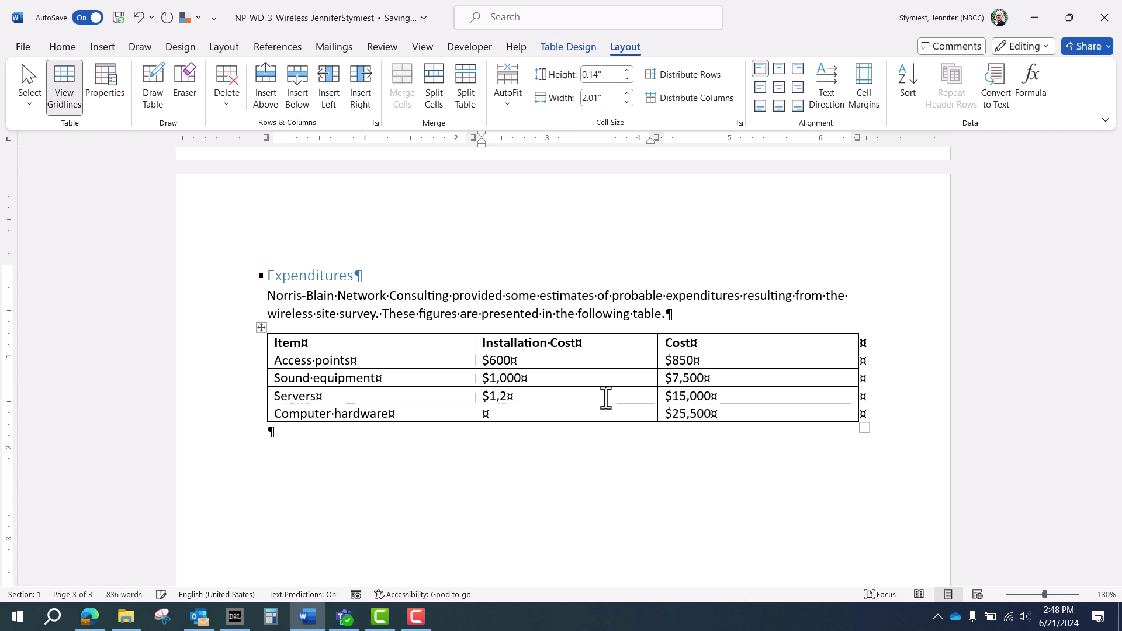
{"action": "type", "text": "0"}
{"action": "key", "text": "BackSpace"}
{"action": "type", "text": "50$900"}
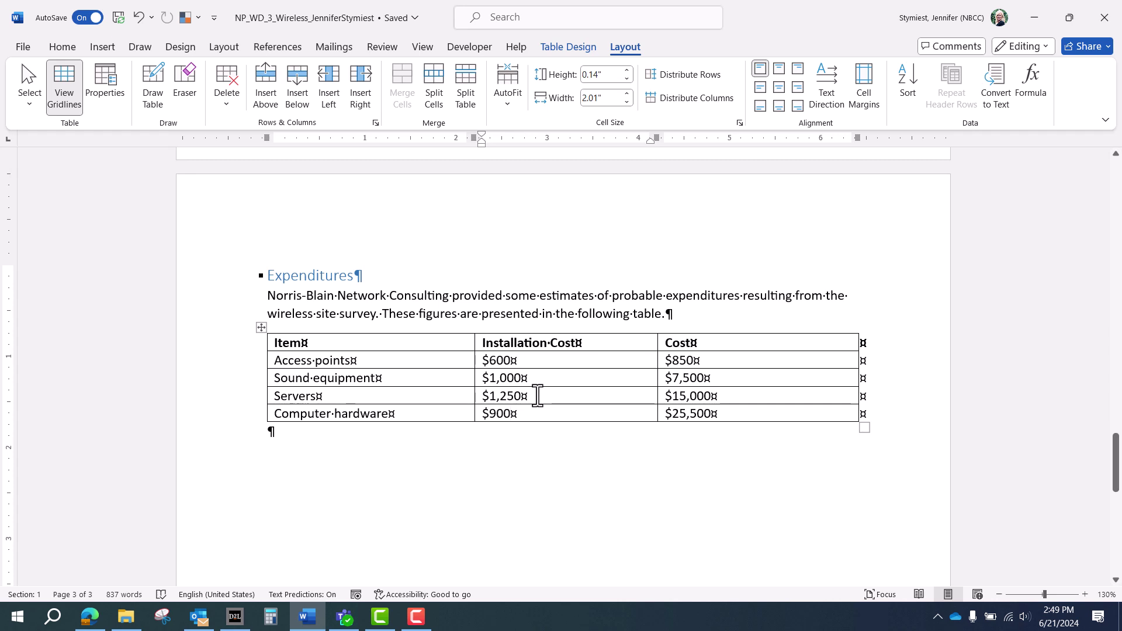
Step: Replace the item text "Computer hardware" with "Workstation computers and server hardware"
{"action": "triple_click", "coordinate": [334, 413]}
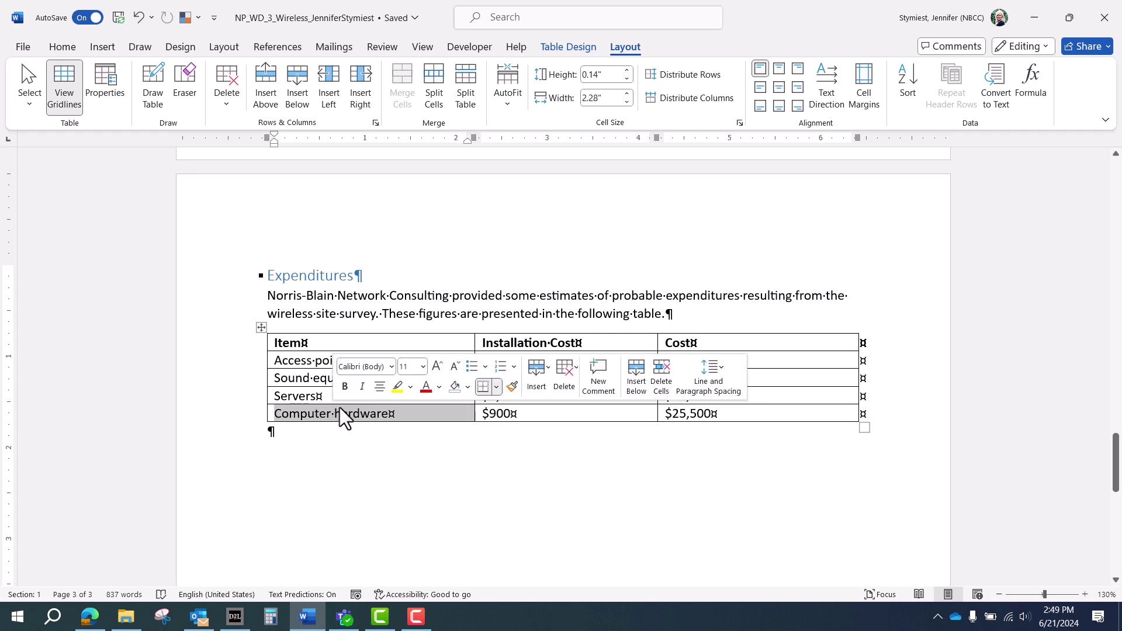
{"action": "type", "text": "Workstation"}
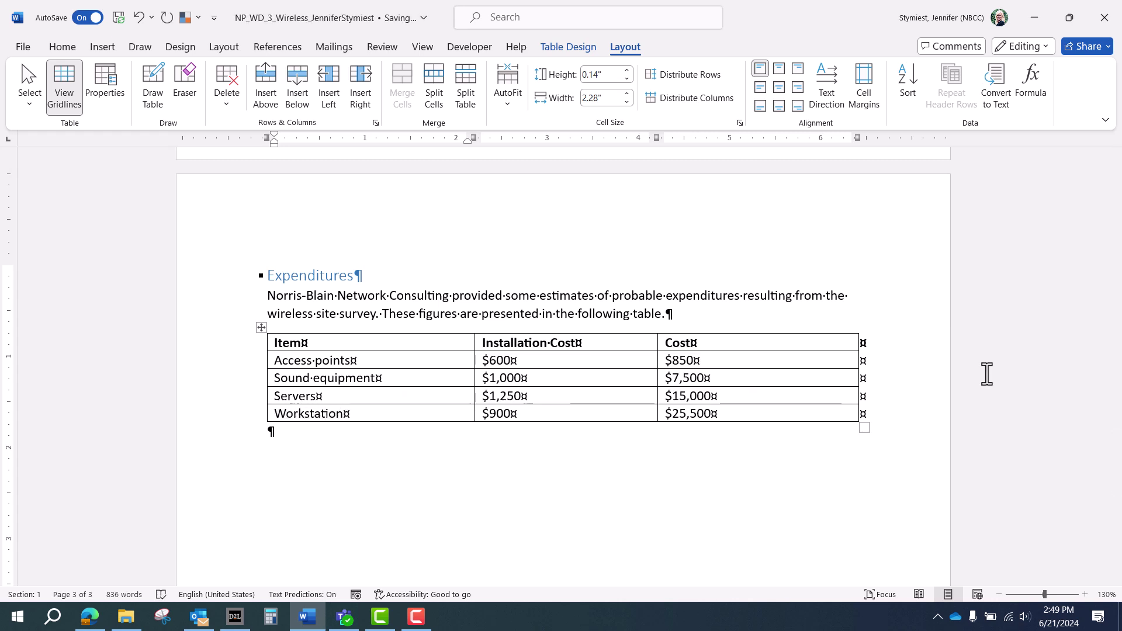
{"action": "type", "text": " computers an"}
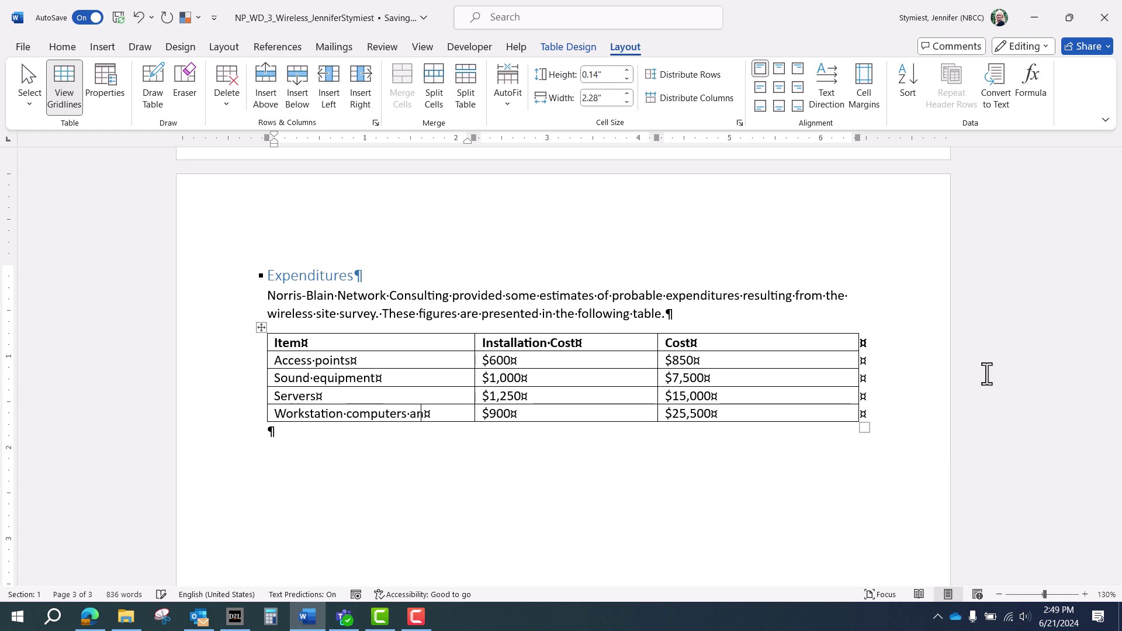
{"action": "type", "text": "d server hardware"}
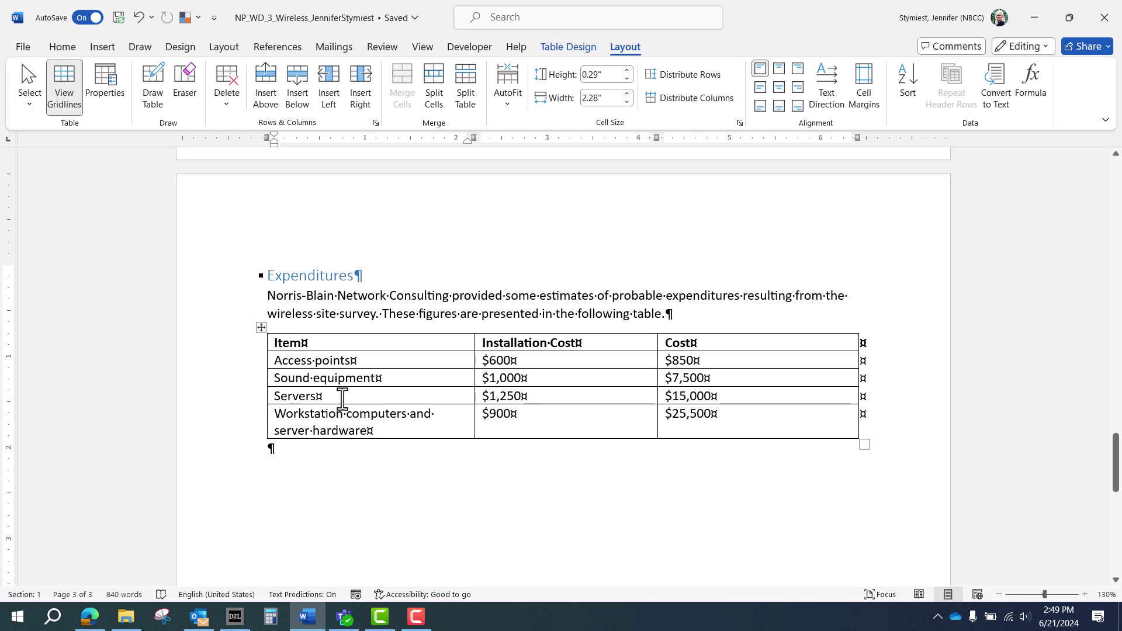
Step: Delete the Servers row from the Expenditures table
{"action": "mouse_move", "coordinate": [262, 395]}
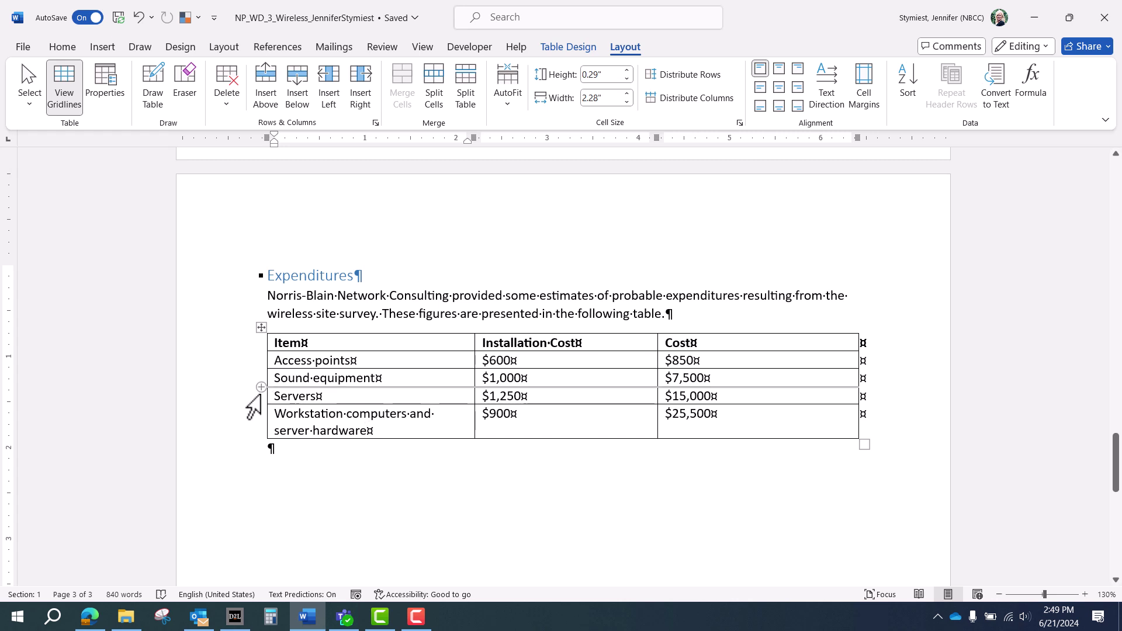
{"action": "left_click", "coordinate": [257, 404]}
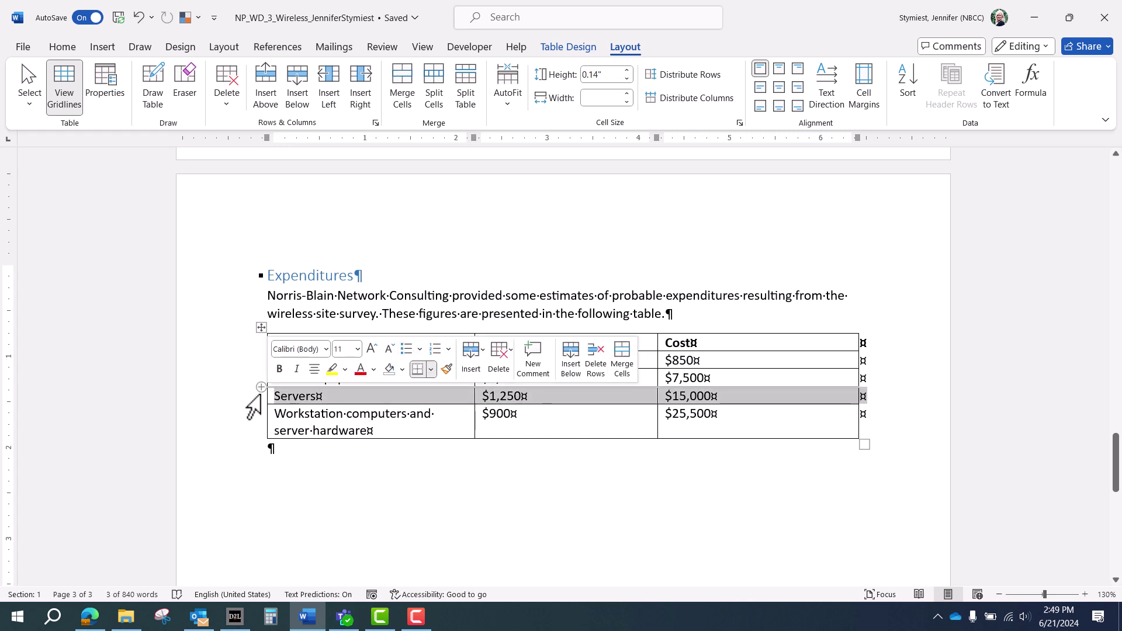
{"action": "left_click", "coordinate": [500, 355]}
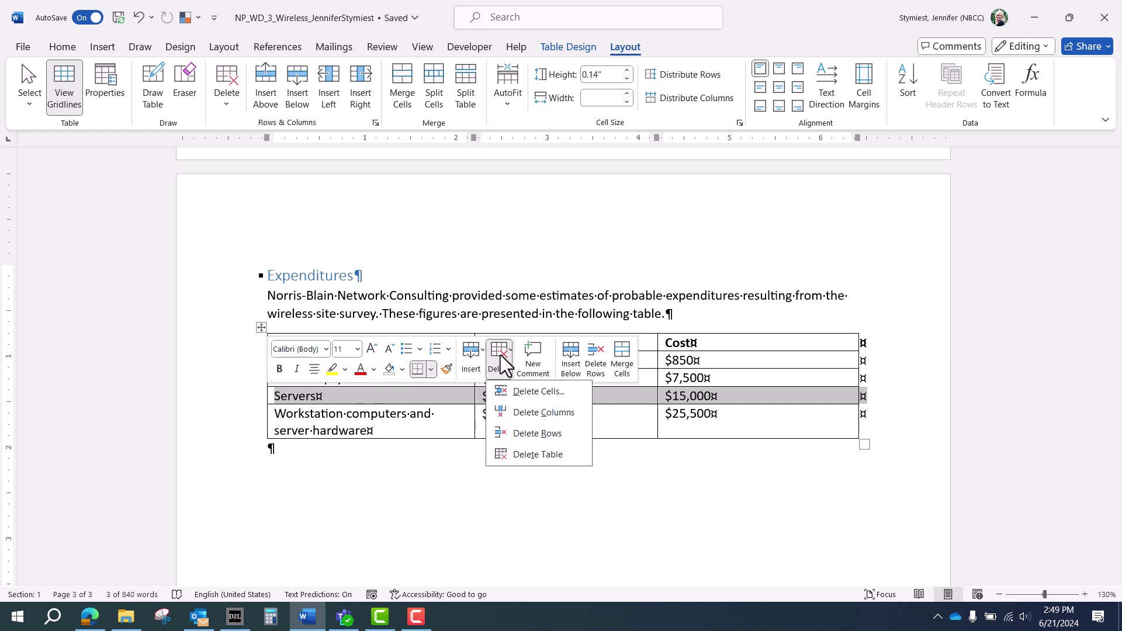
{"action": "left_click", "coordinate": [519, 432]}
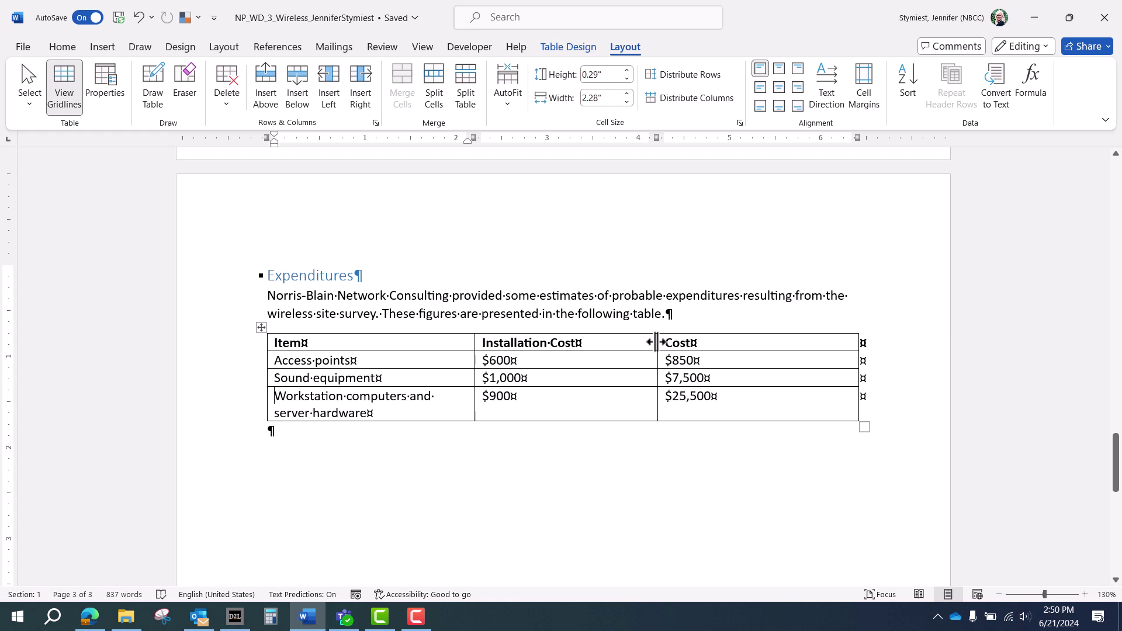
Step: Fit the Installation Cost column to its text, and AutoFit the whole table to its contents
{"action": "double_click", "coordinate": [656, 341]}
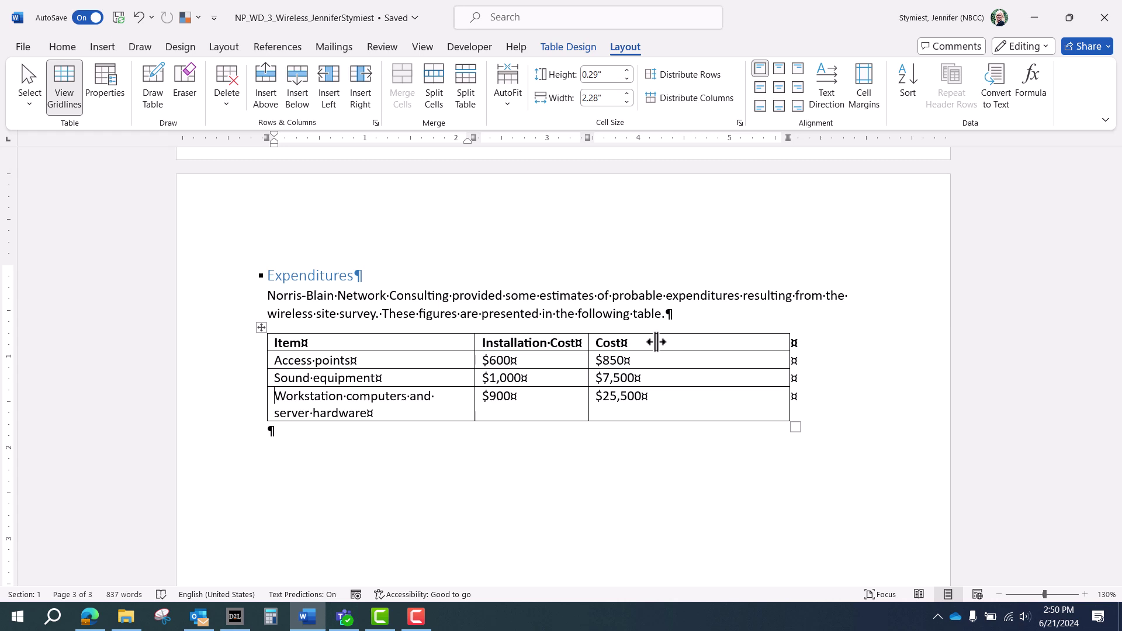
{"action": "left_click", "coordinate": [403, 381]}
{"action": "left_click", "coordinate": [513, 104]}
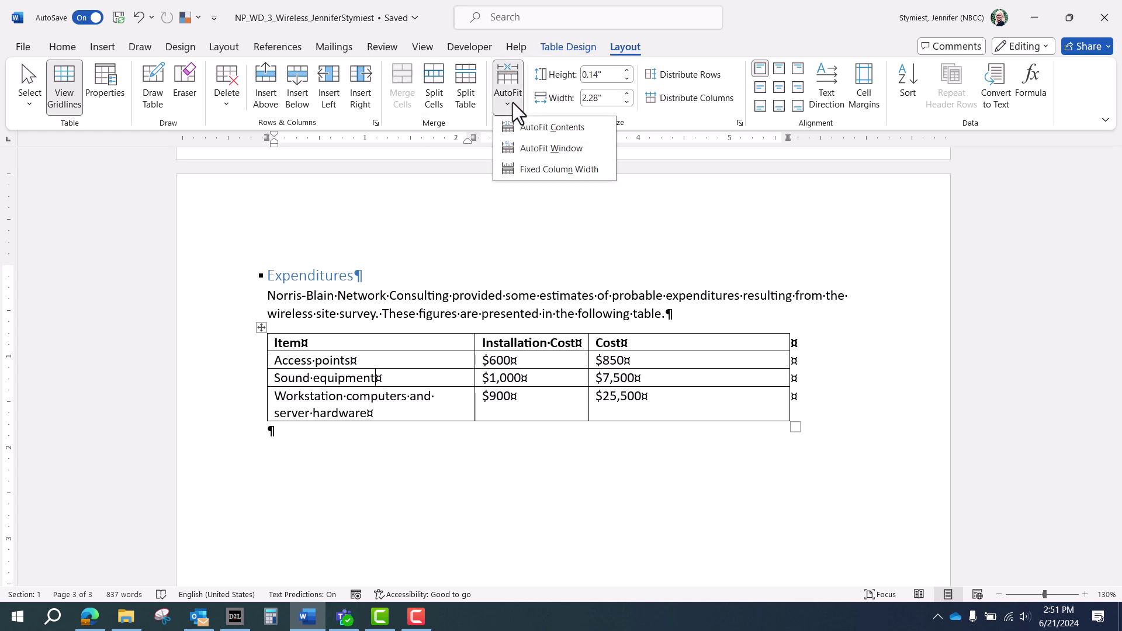
{"action": "left_click", "coordinate": [513, 128]}
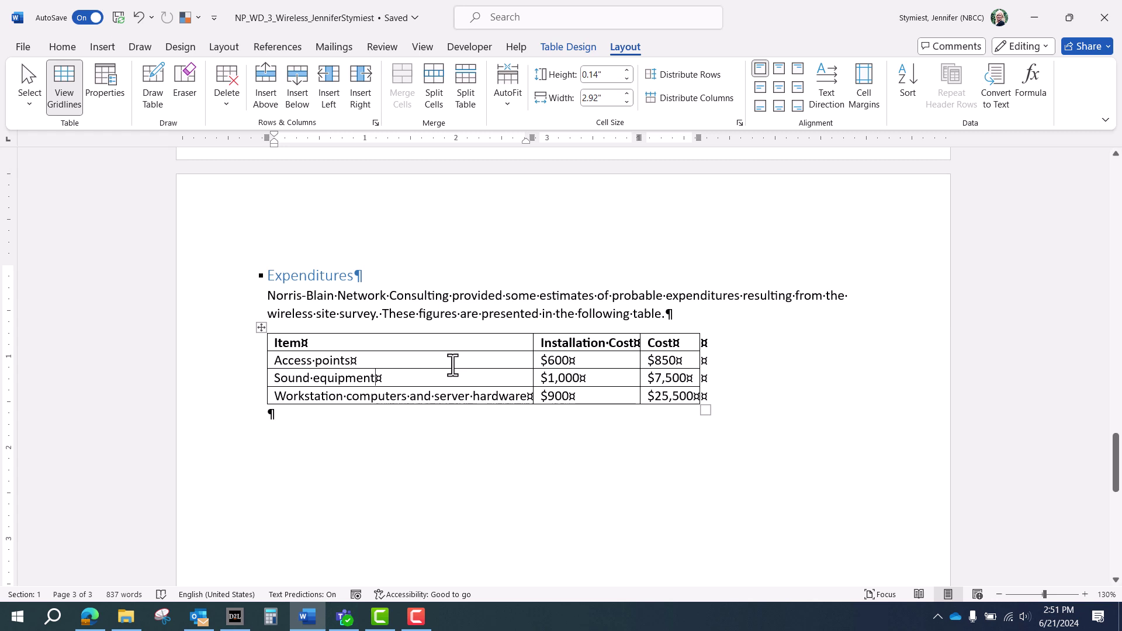
Step: Apply the green Grid Table 4 - Accent 6 table style to the Expenditures table
{"action": "left_click", "coordinate": [568, 48]}
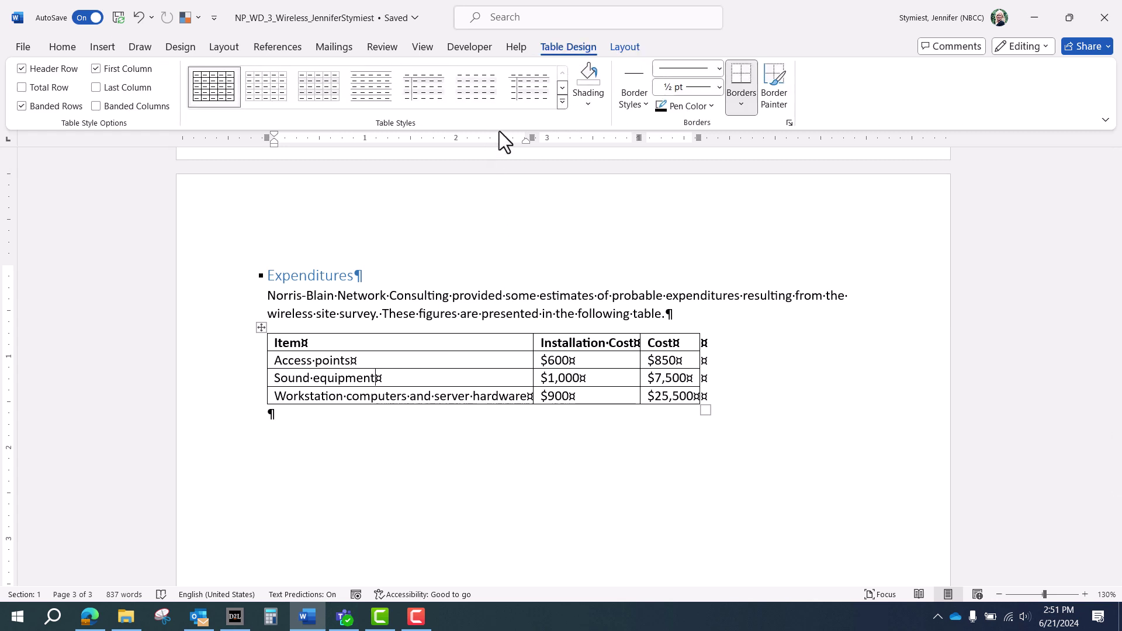
{"action": "left_click", "coordinate": [562, 102]}
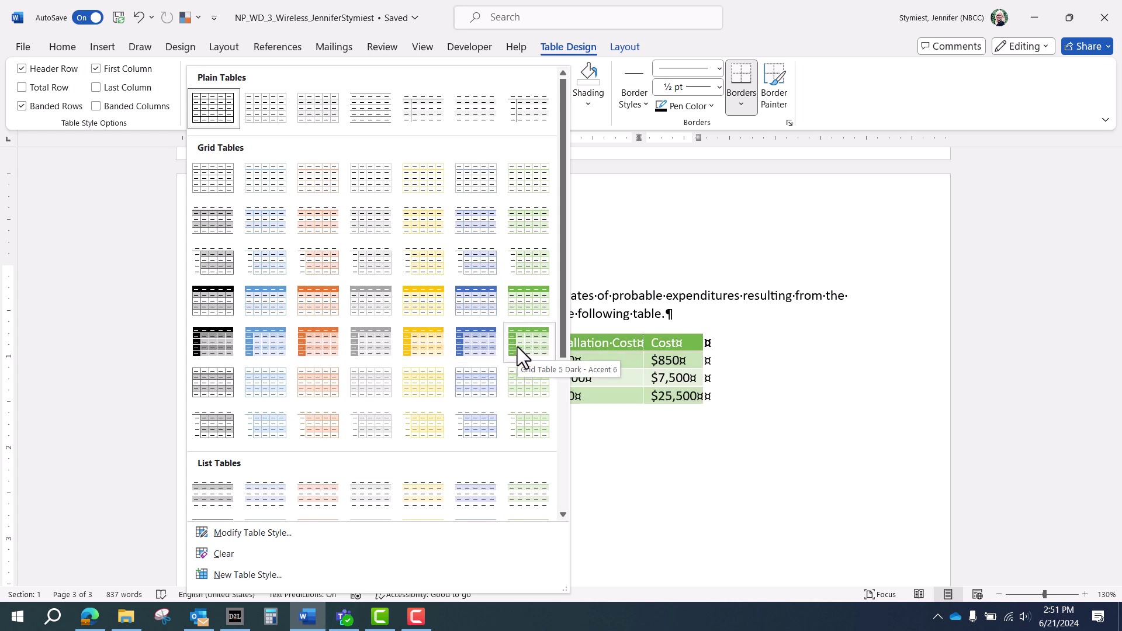
{"action": "left_click", "coordinate": [533, 304]}
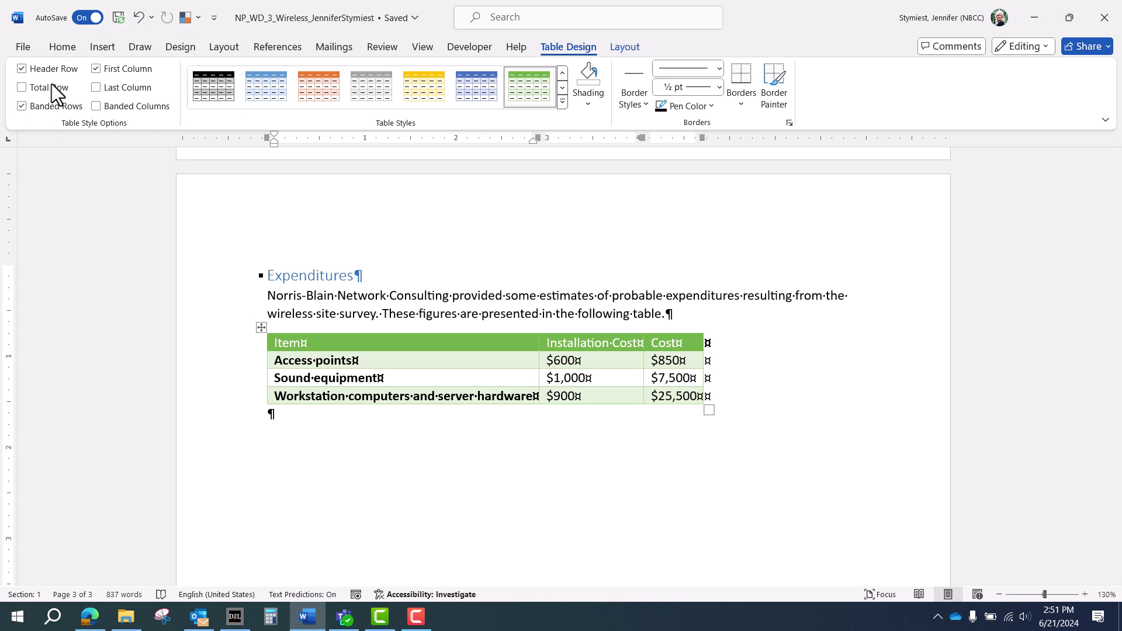
Step: Turn off the First Column formatting of the Expenditures table
{"action": "left_click", "coordinate": [96, 68]}
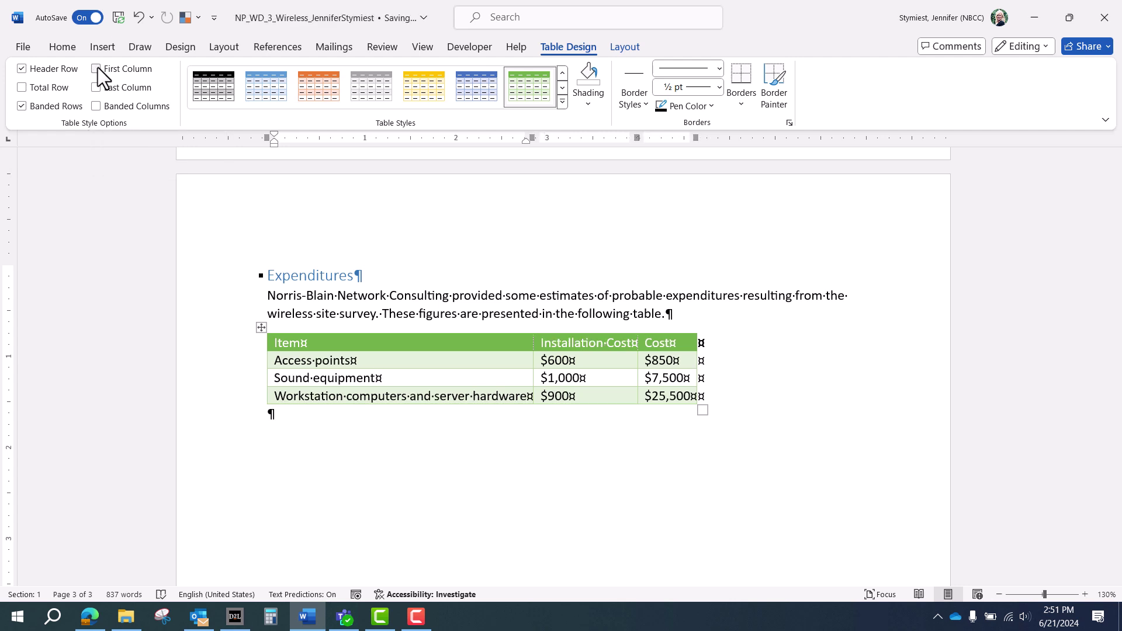
{"action": "left_click", "coordinate": [97, 69]}
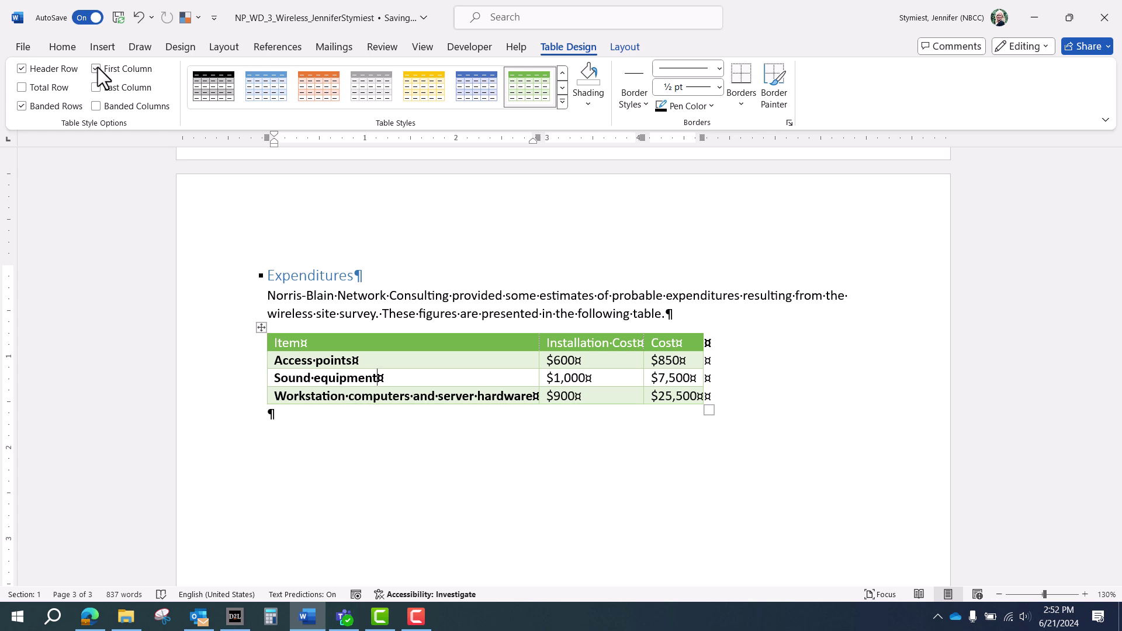
{"action": "left_click", "coordinate": [97, 68]}
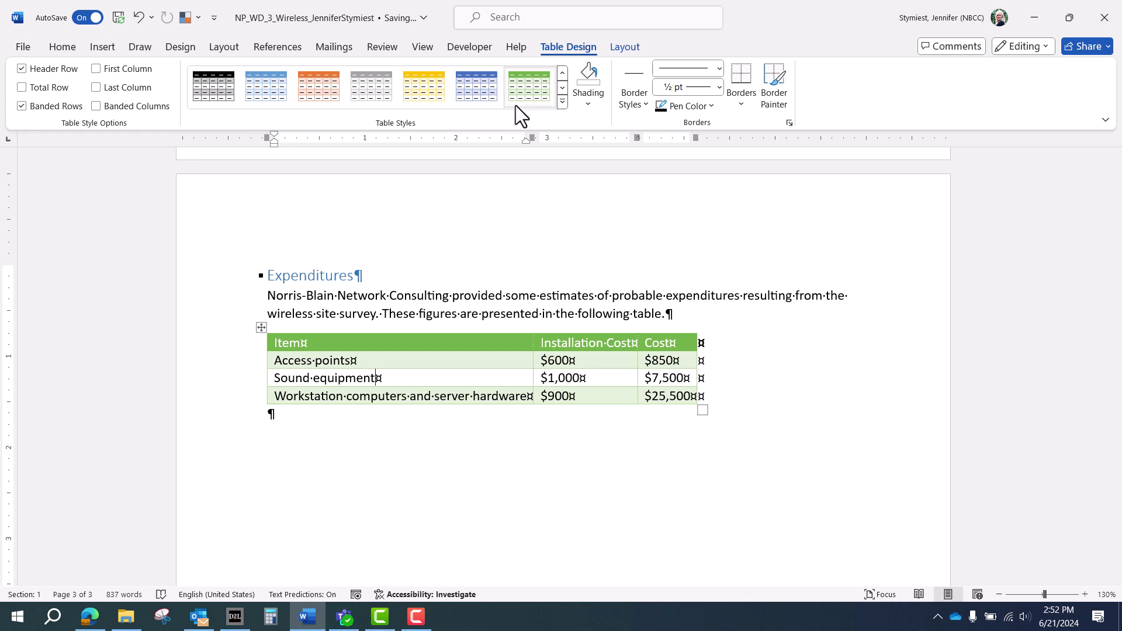
Step: Try clearing the Expenditures table's style, toggle its gridlines off and on, and undo the clearing
{"action": "left_click", "coordinate": [562, 103]}
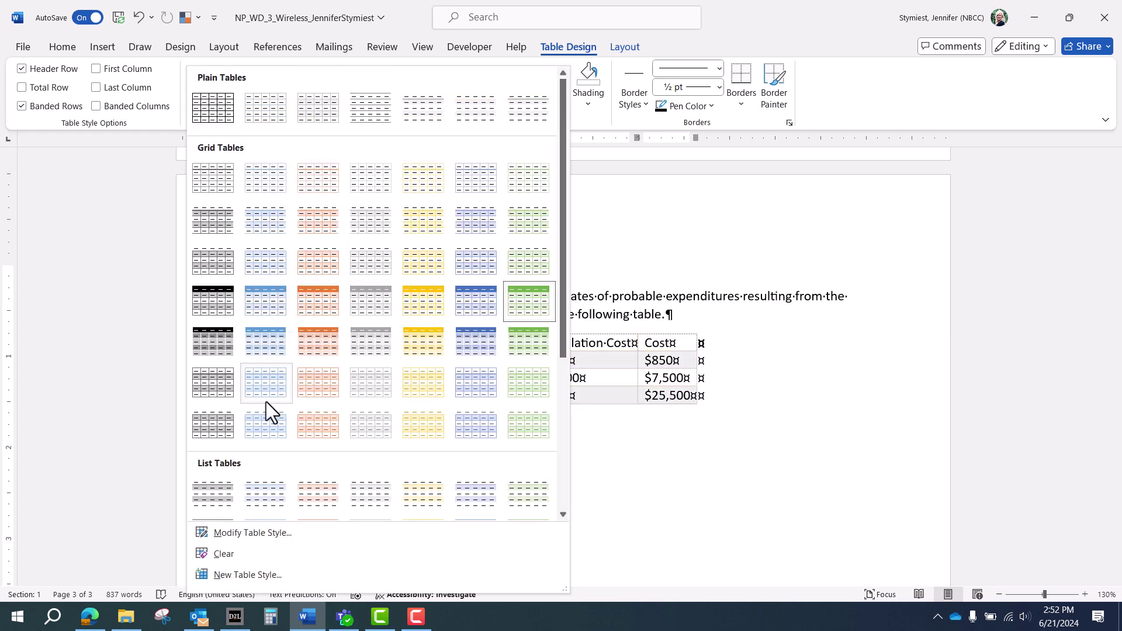
{"action": "left_click", "coordinate": [227, 554]}
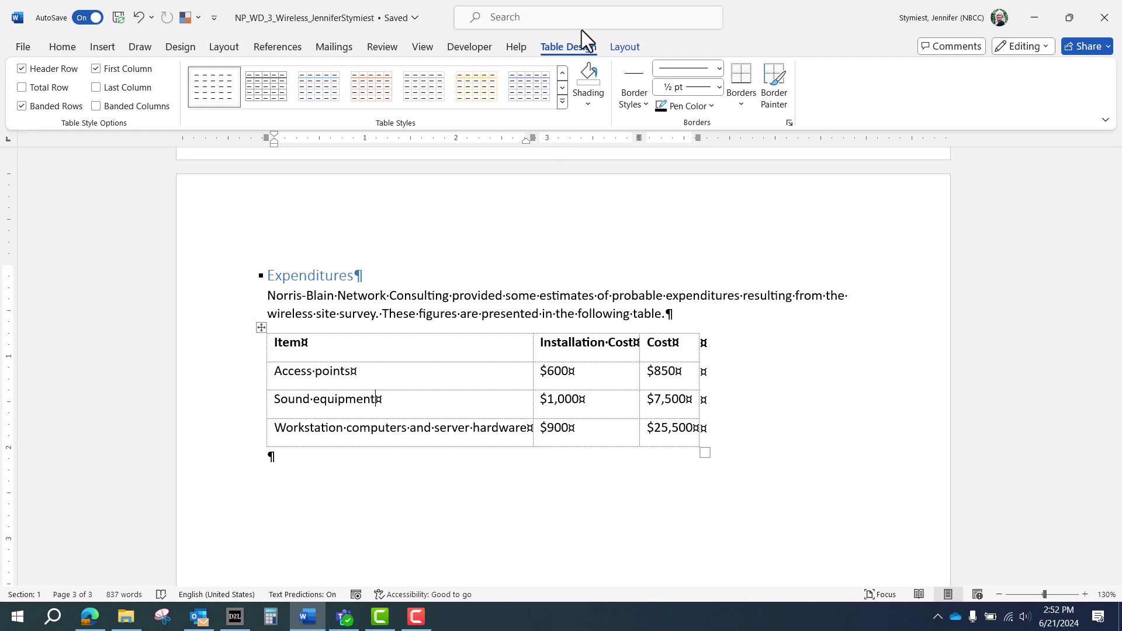
{"action": "left_click", "coordinate": [624, 48]}
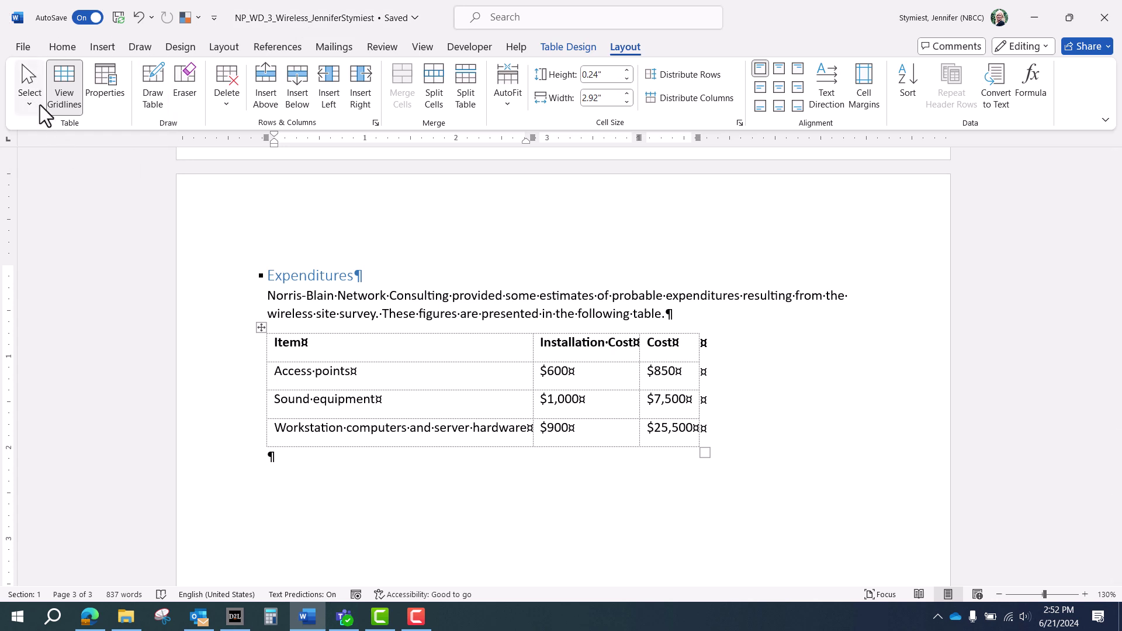
{"action": "left_click", "coordinate": [65, 99]}
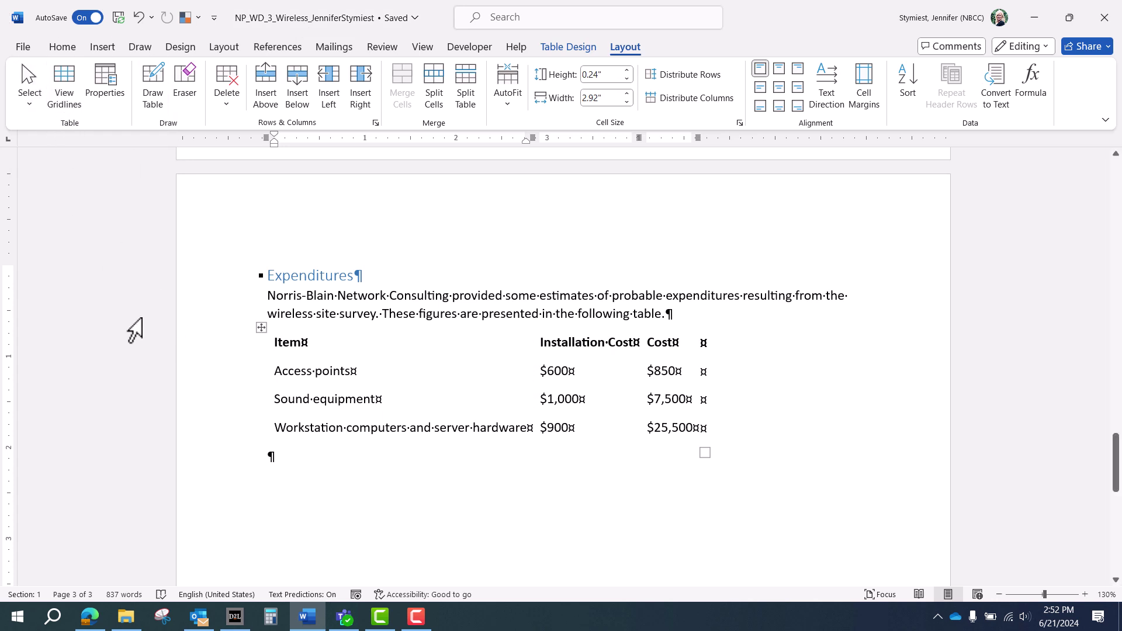
{"action": "left_click", "coordinate": [65, 99]}
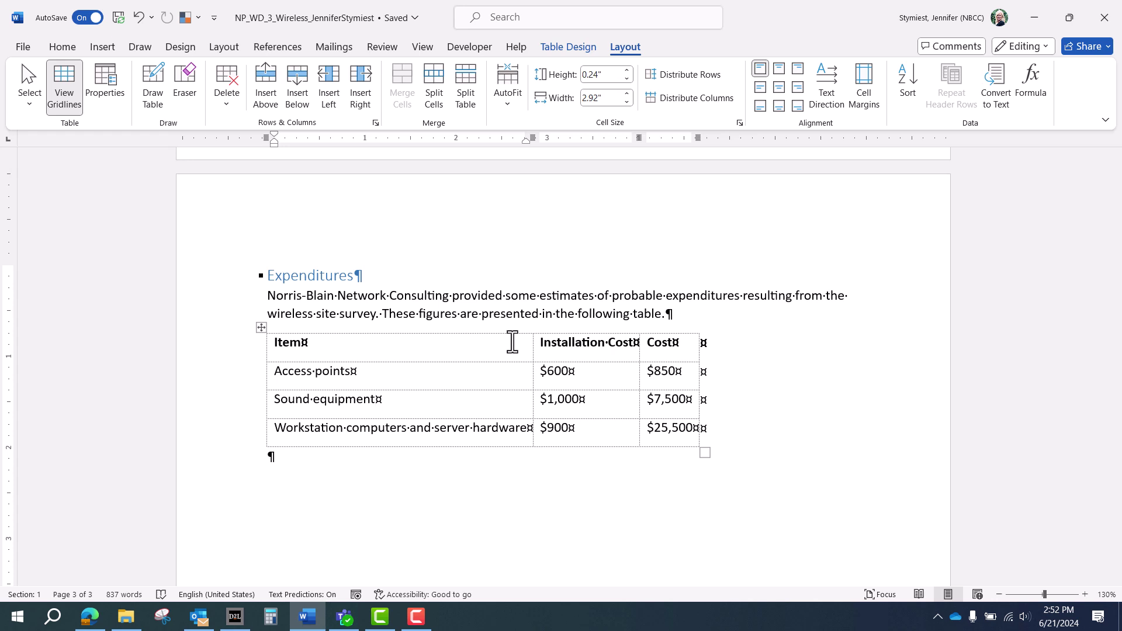
{"action": "left_click", "coordinate": [140, 17]}
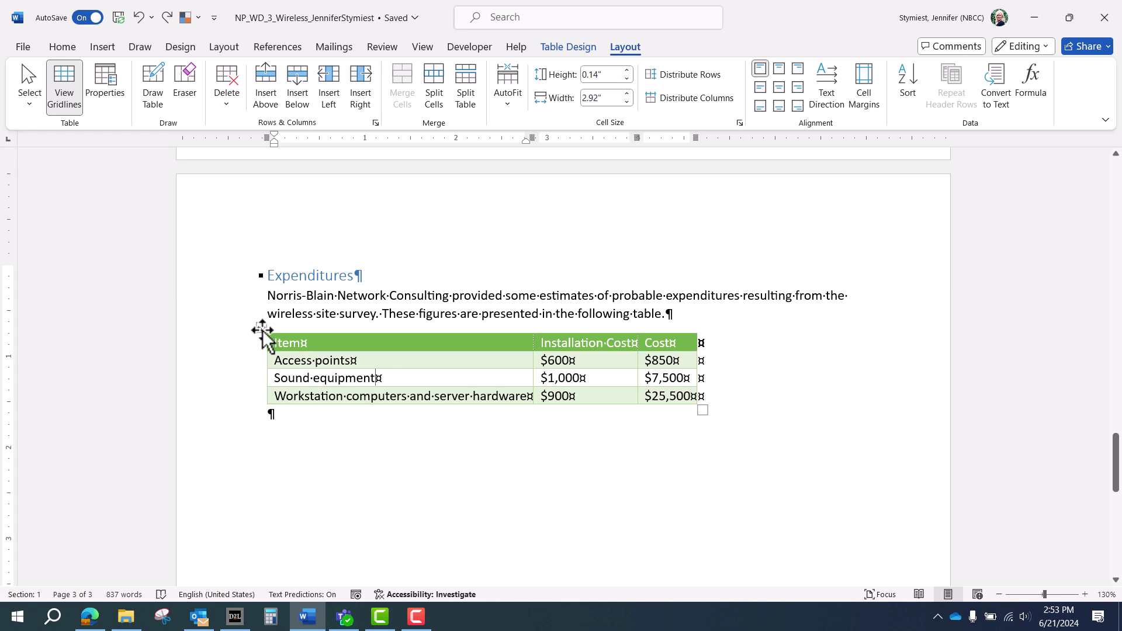
Step: Remove all borders from the whole Expenditures table
{"action": "mouse_move", "coordinate": [264, 357]}
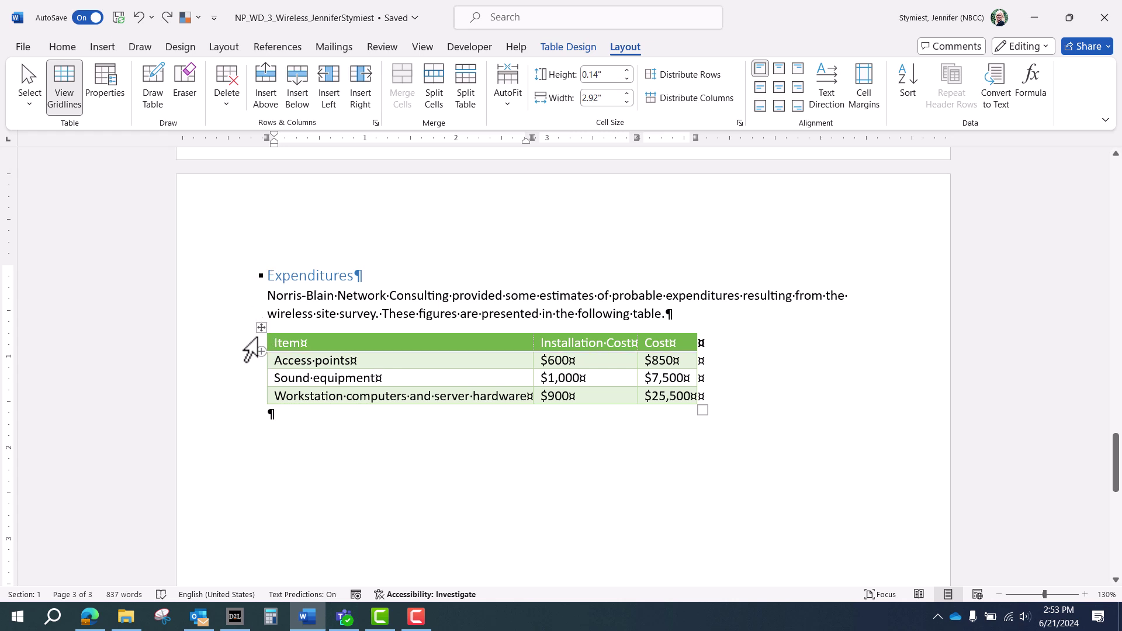
{"action": "left_click", "coordinate": [261, 327]}
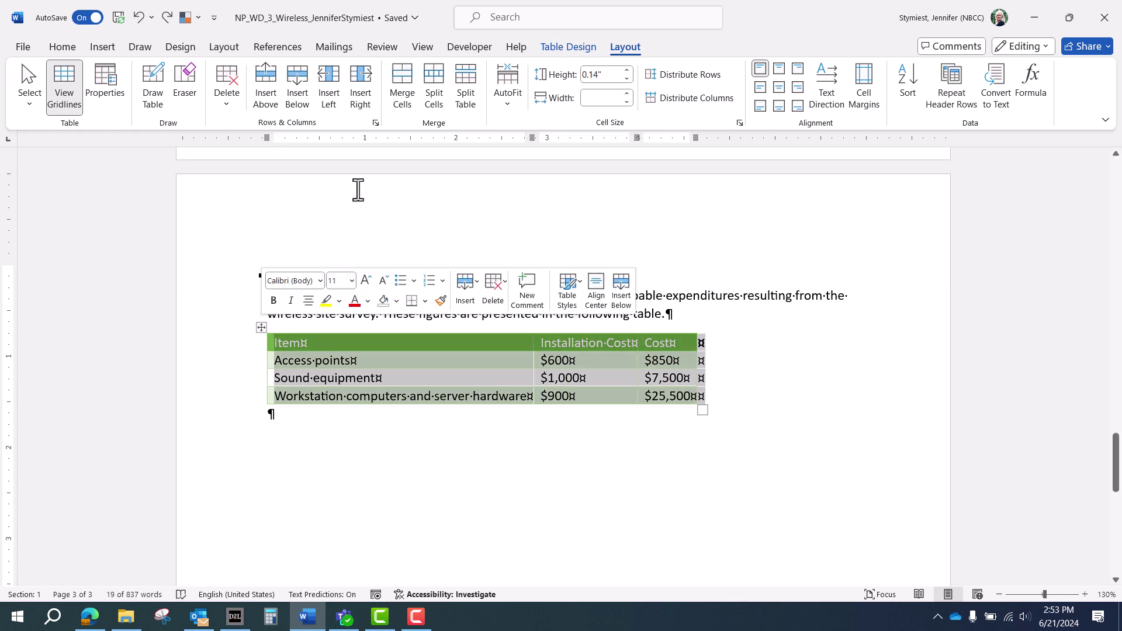
{"action": "left_click", "coordinate": [562, 50]}
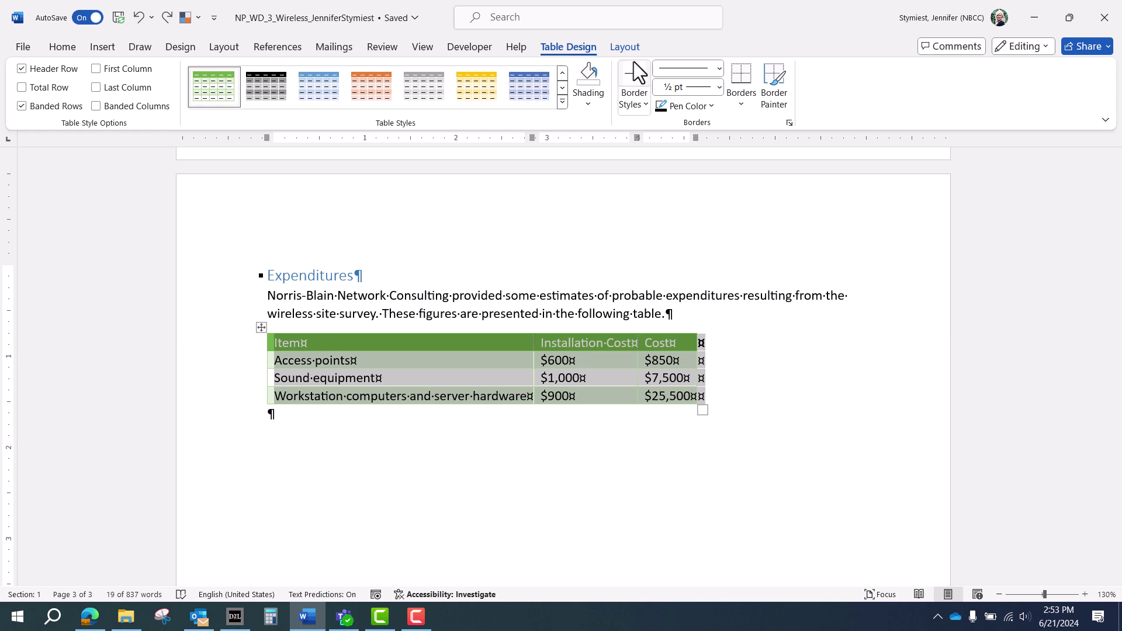
{"action": "left_click", "coordinate": [745, 103]}
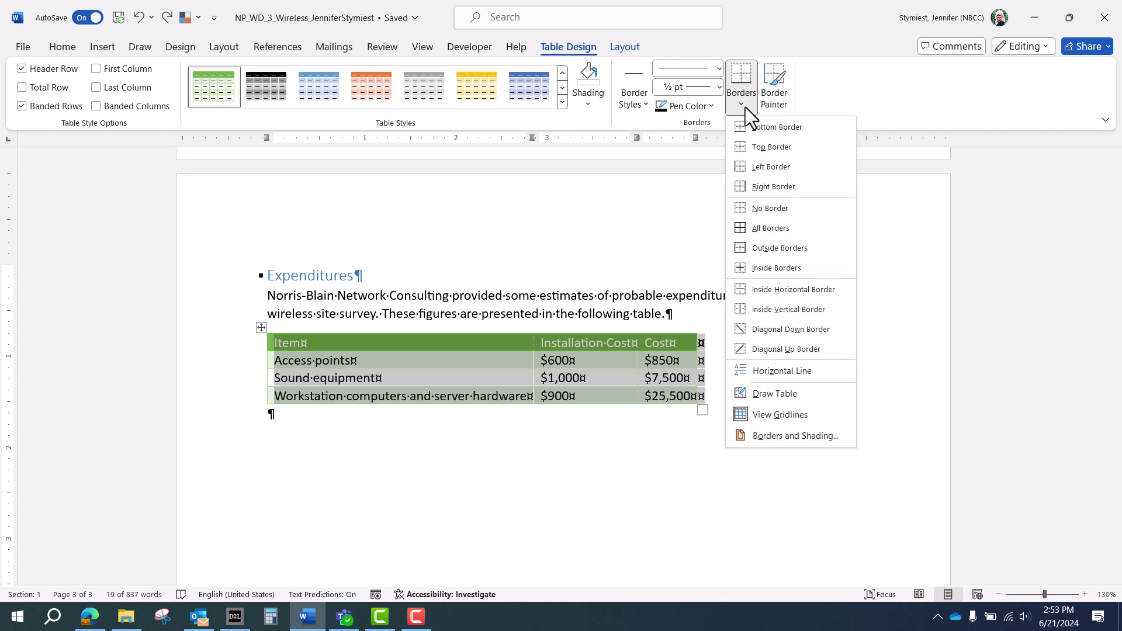
{"action": "left_click", "coordinate": [766, 208]}
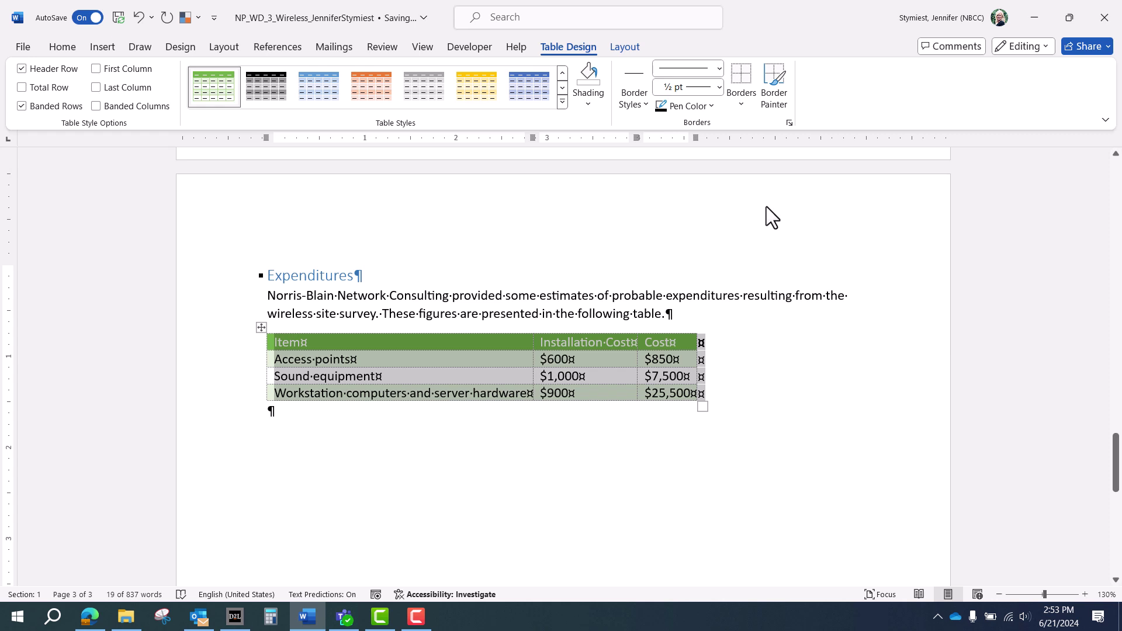
Step: Paint ½ pt orange borders below the Item header cell and below the $600 and $1,000 cells with the Border Painter
{"action": "left_click", "coordinate": [458, 341]}
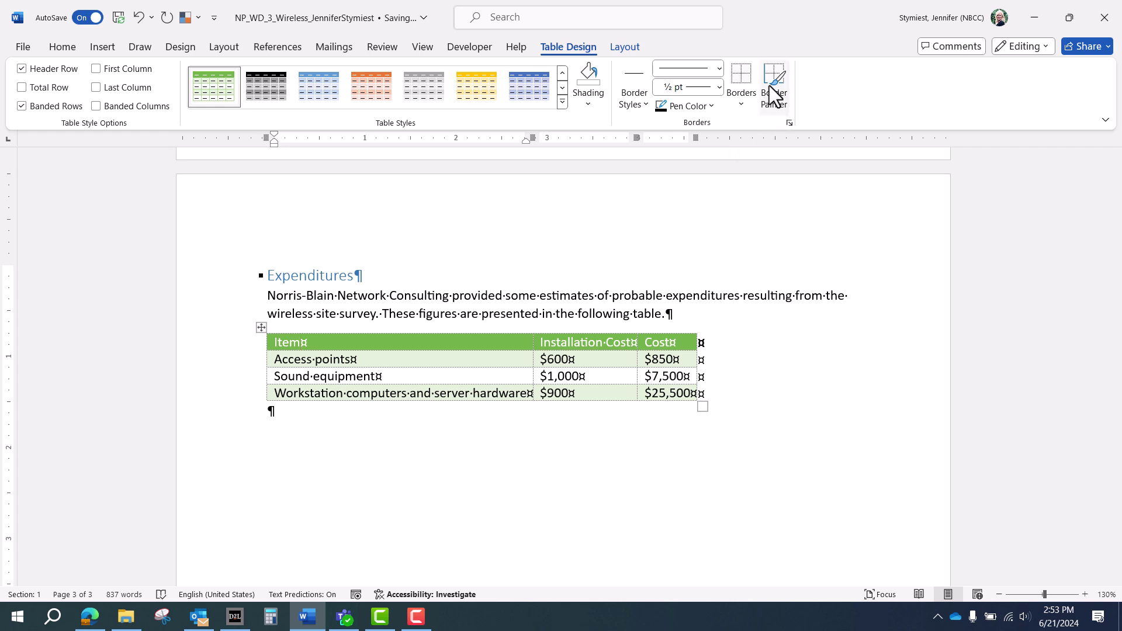
{"action": "left_click", "coordinate": [783, 101]}
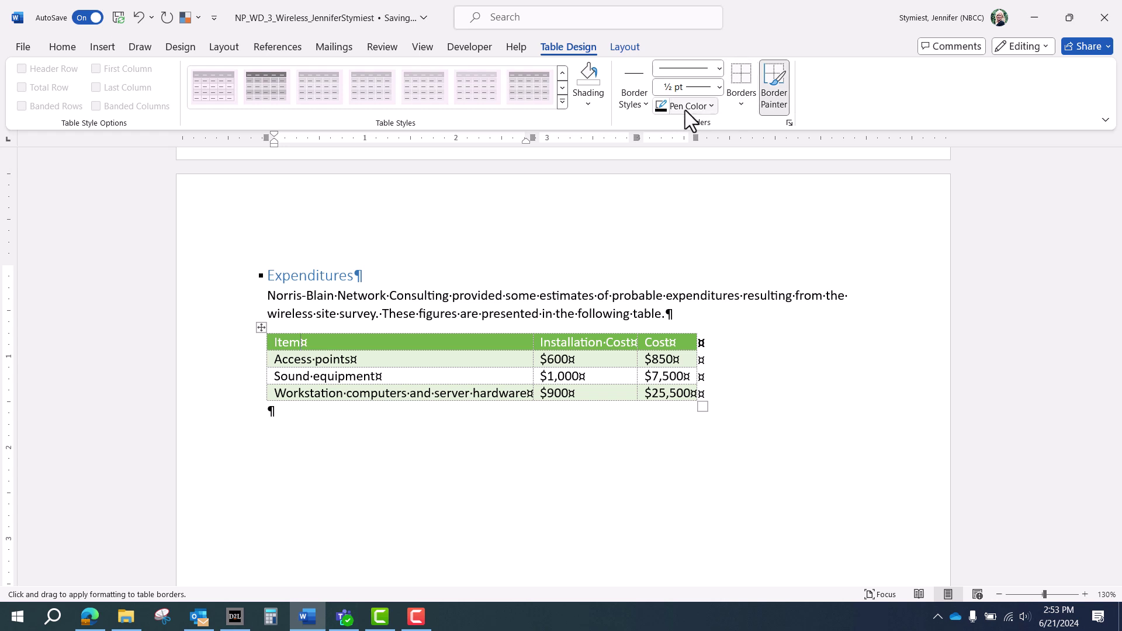
{"action": "left_click", "coordinate": [712, 107]}
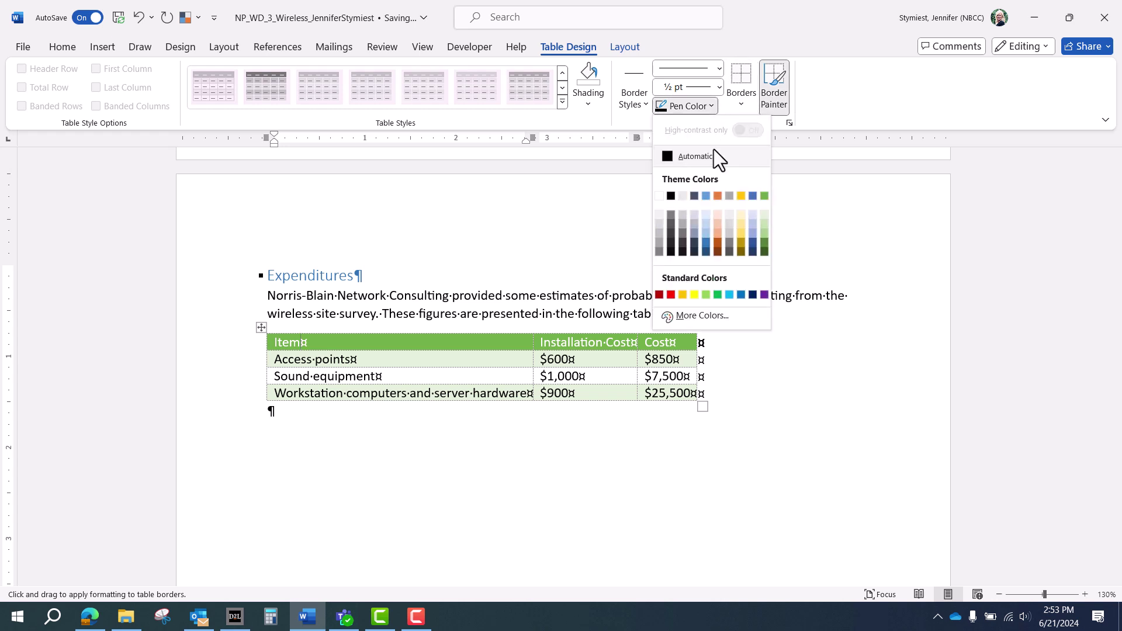
{"action": "left_click", "coordinate": [717, 195]}
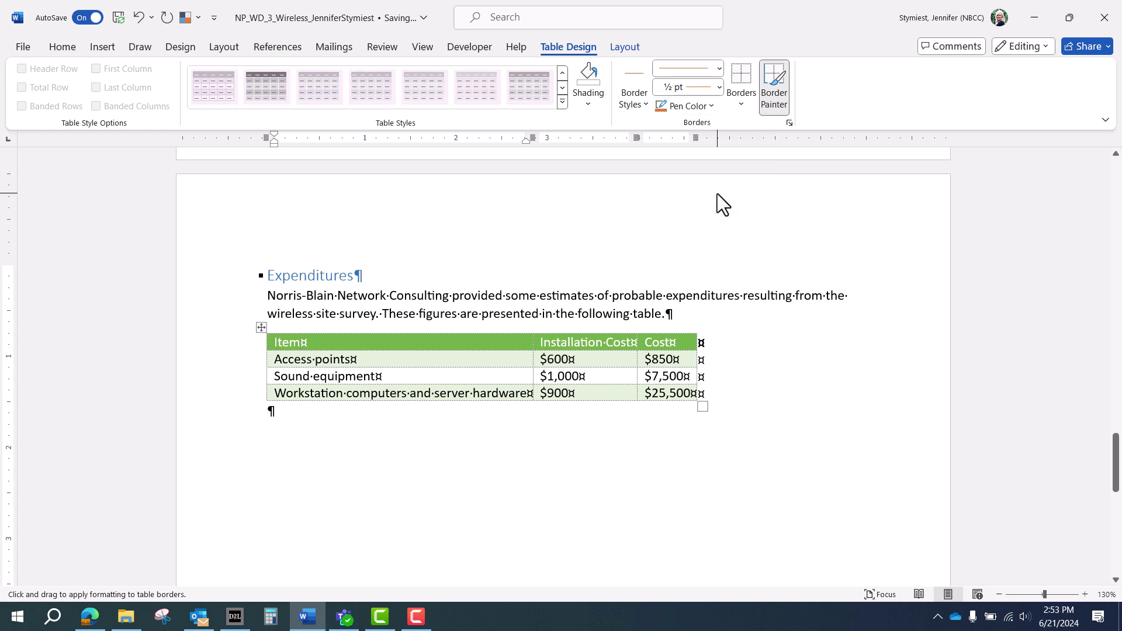
{"action": "left_click", "coordinate": [497, 351]}
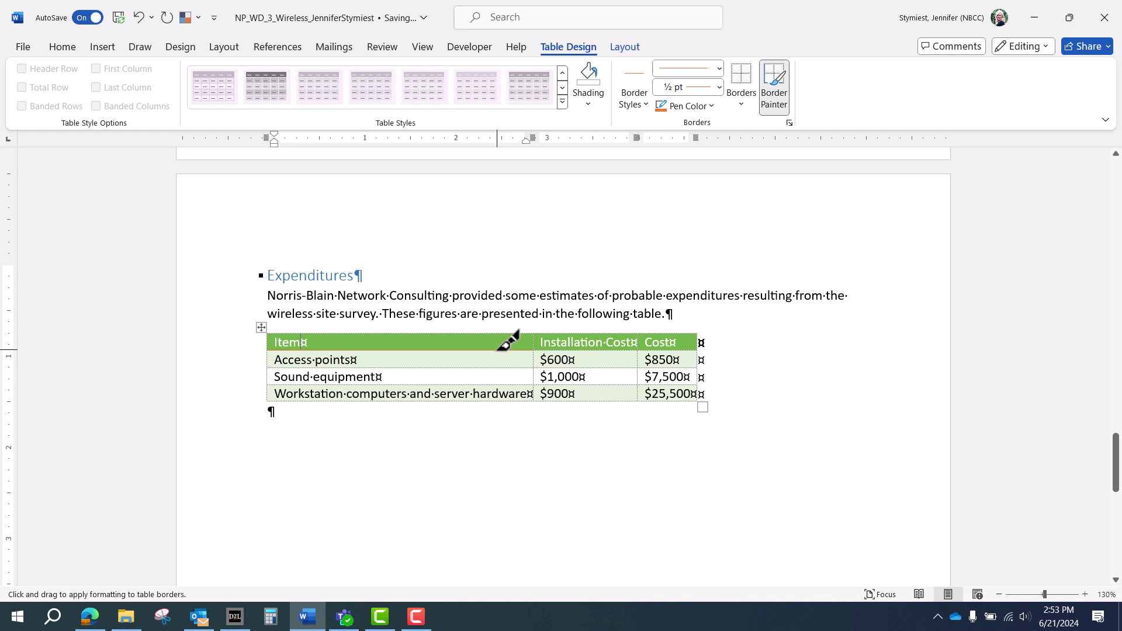
{"action": "left_click", "coordinate": [573, 368]}
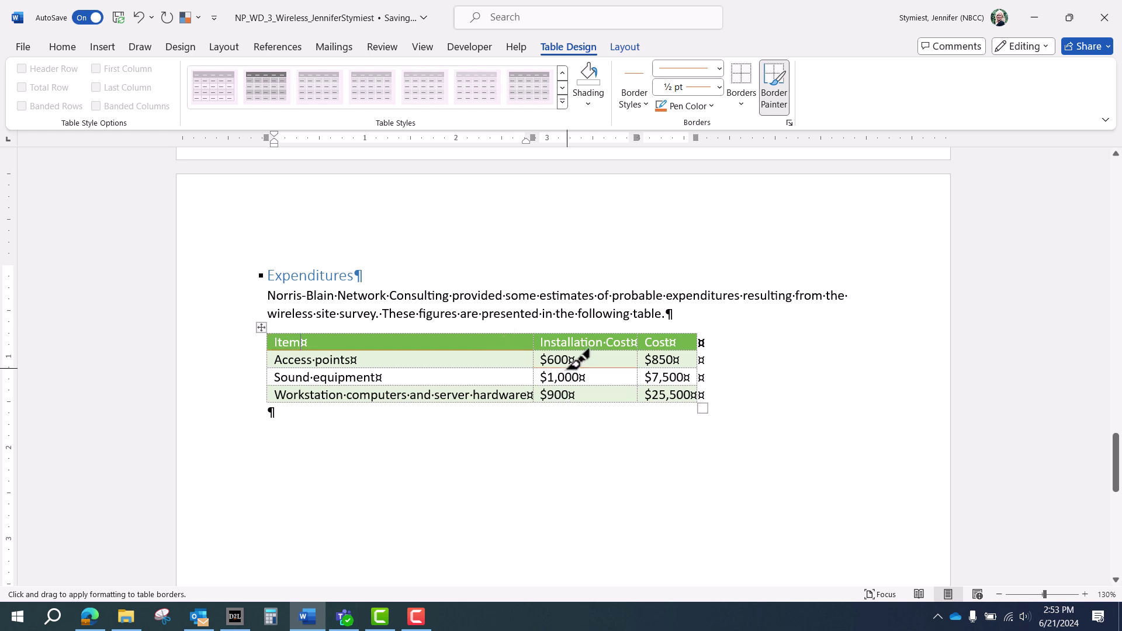
{"action": "left_click", "coordinate": [610, 385]}
{"action": "key", "text": "Escape"}
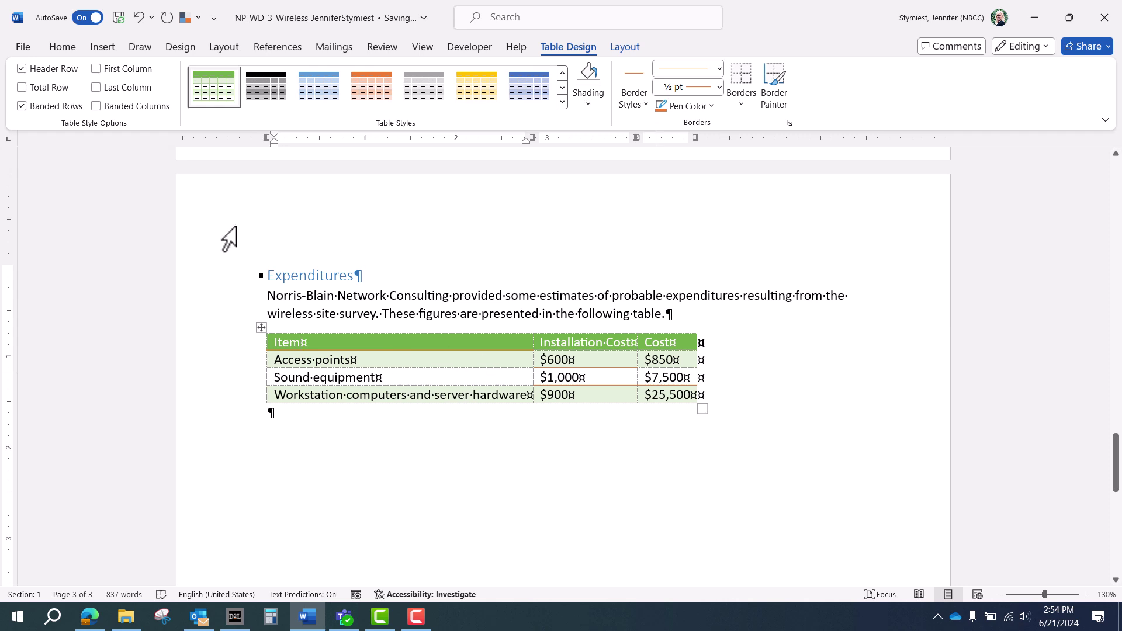
Step: Reapply the green Grid Table 4 - Accent 6 style to the Expenditures table to restore its borders
{"action": "left_click", "coordinate": [562, 102]}
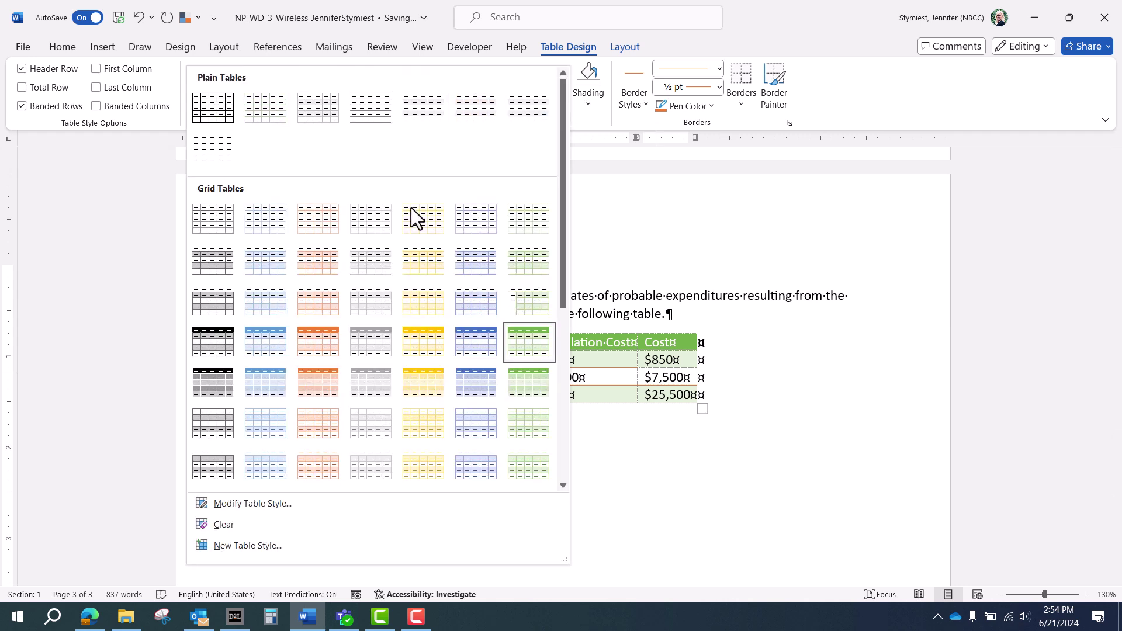
{"action": "left_click", "coordinate": [526, 344]}
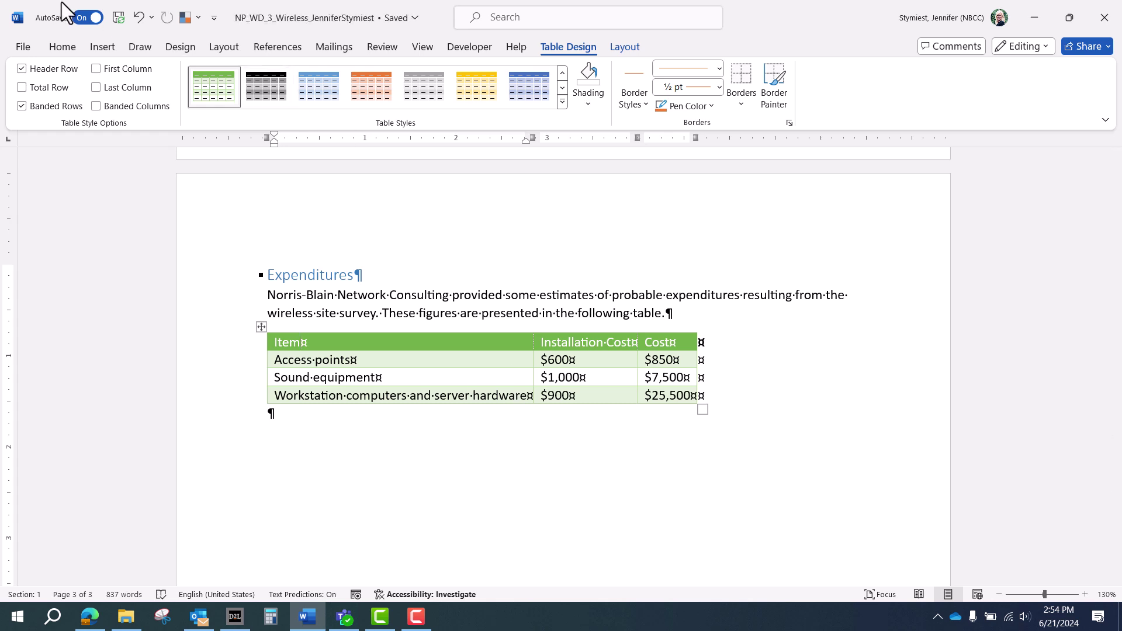
{"action": "left_click", "coordinate": [399, 349]}
Step: Close the wireless site survey report
{"action": "left_click", "coordinate": [30, 43]}
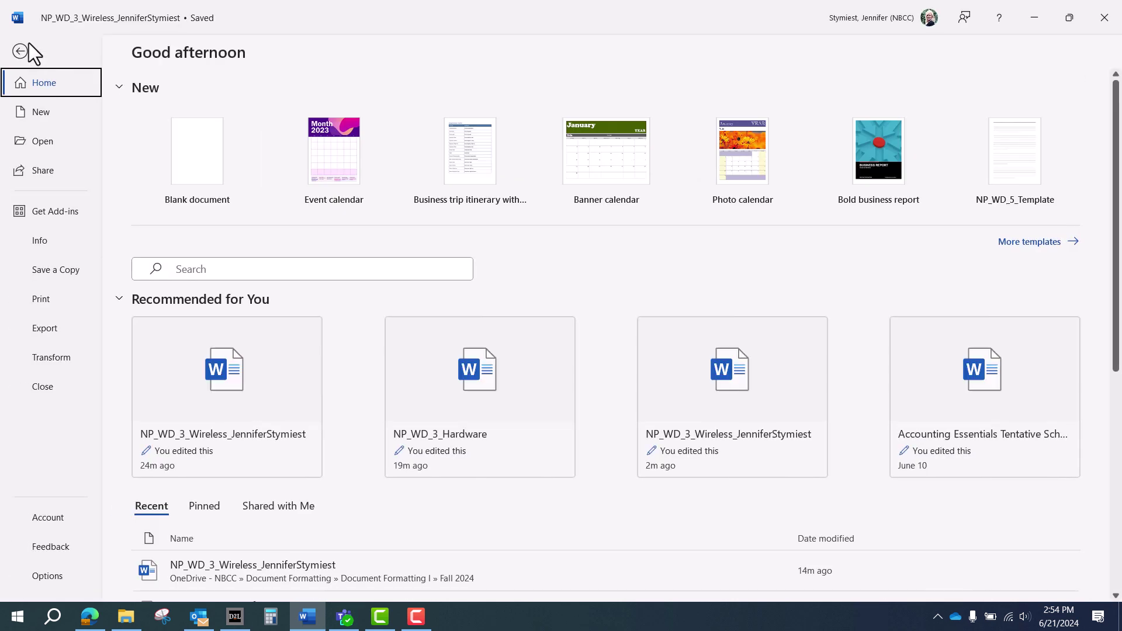
{"action": "key", "text": "Escape"}
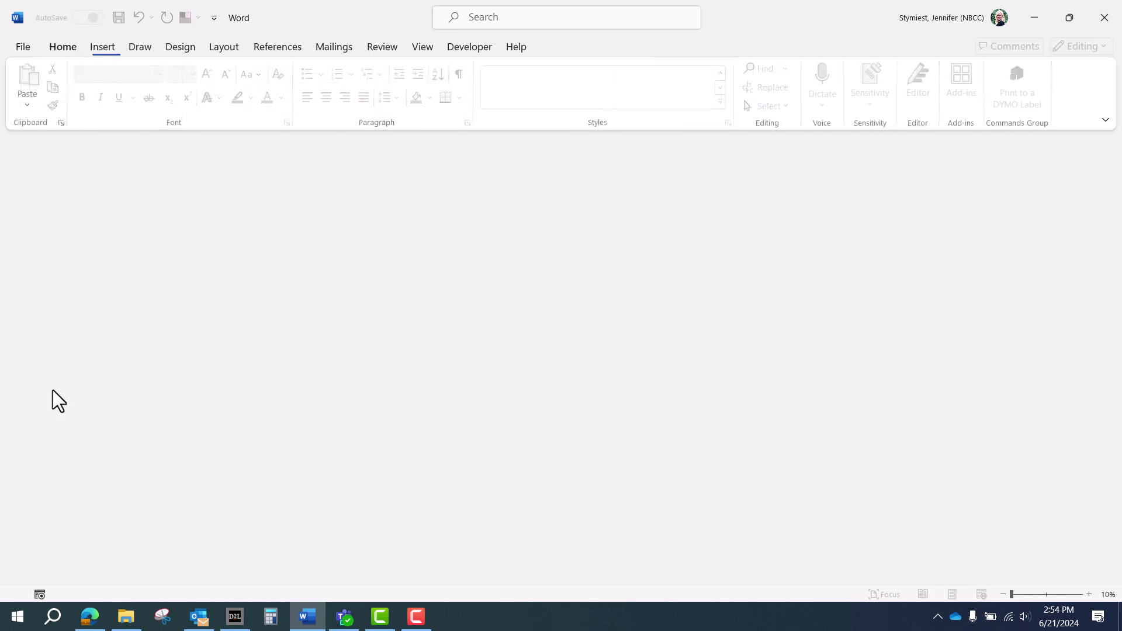
Step: Open the document NP_WD_3-2 (1) from the Downloads folder and enable editing
{"action": "left_click", "coordinate": [28, 48]}
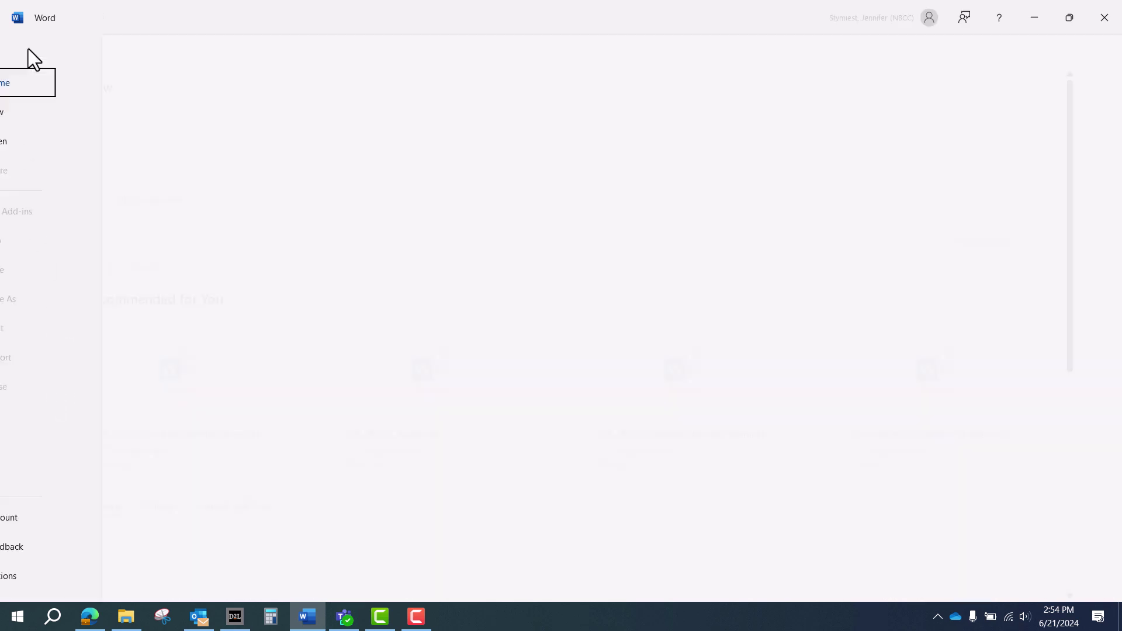
{"action": "left_click", "coordinate": [39, 145]}
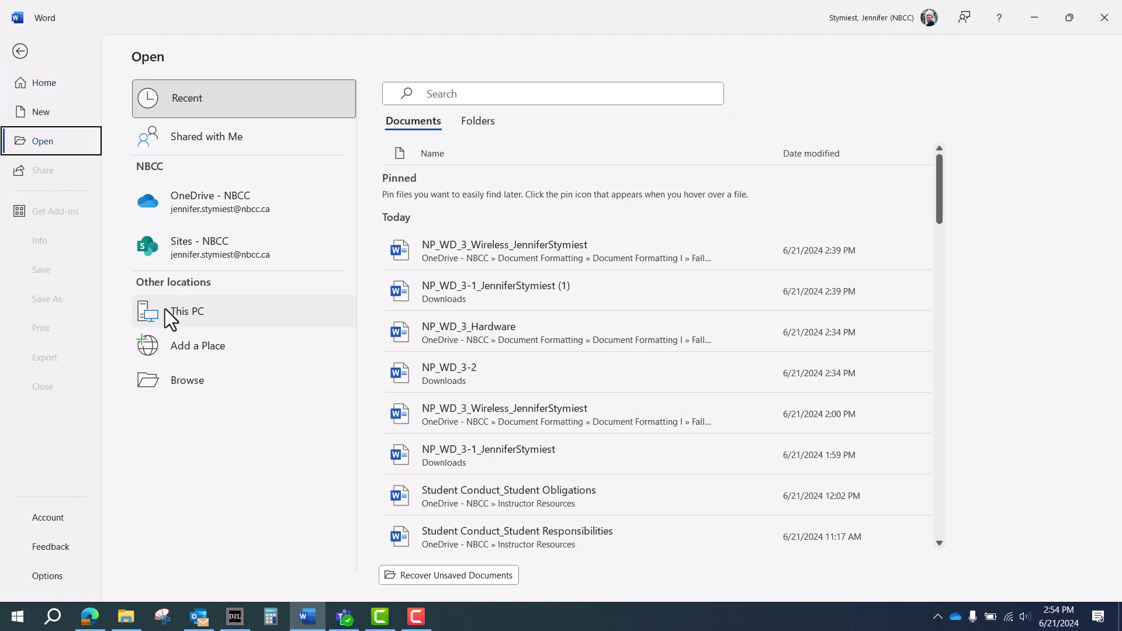
{"action": "left_click", "coordinate": [180, 376]}
{"action": "left_click_drag", "start_coordinate": [203, 251], "coordinate": [219, 71]}
{"action": "left_click", "coordinate": [65, 127]}
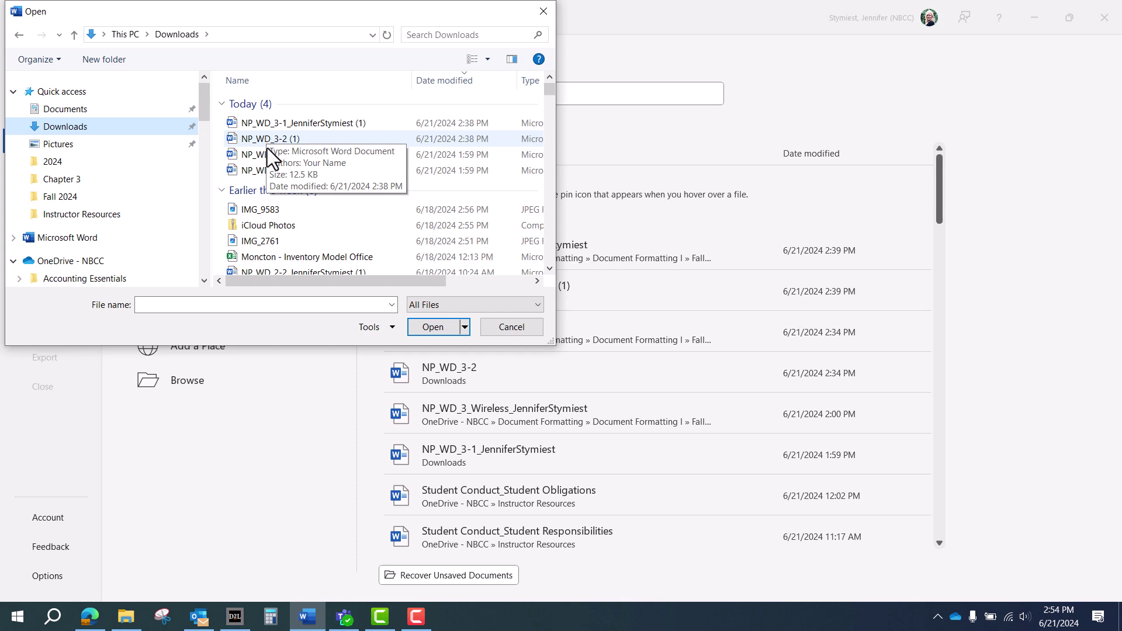
{"action": "double_click", "coordinate": [296, 140]}
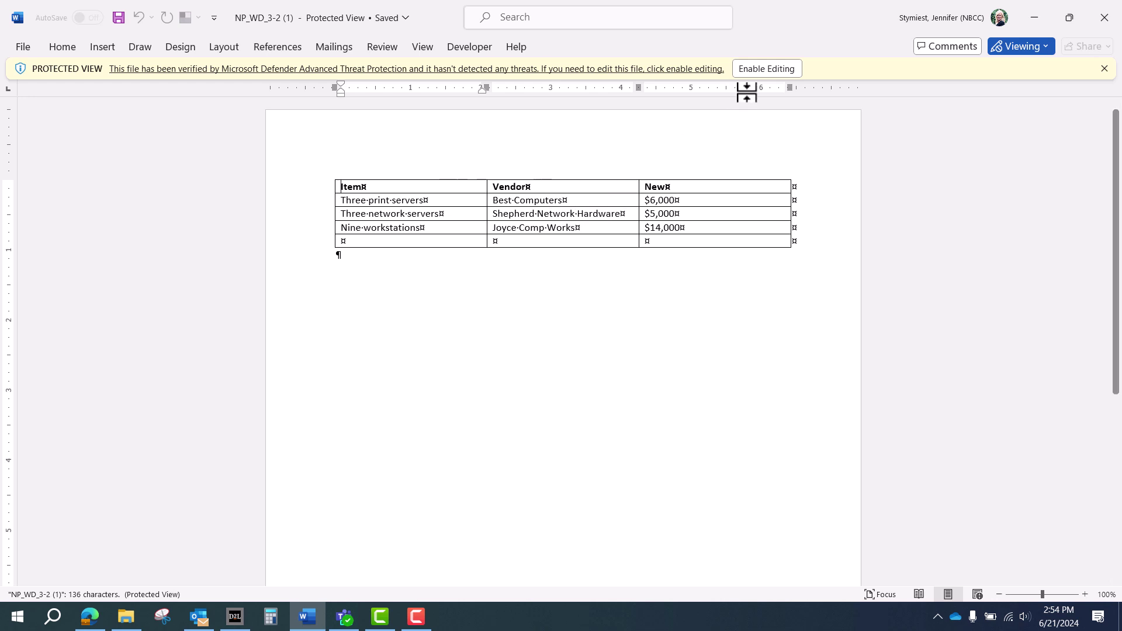
{"action": "left_click", "coordinate": [783, 71]}
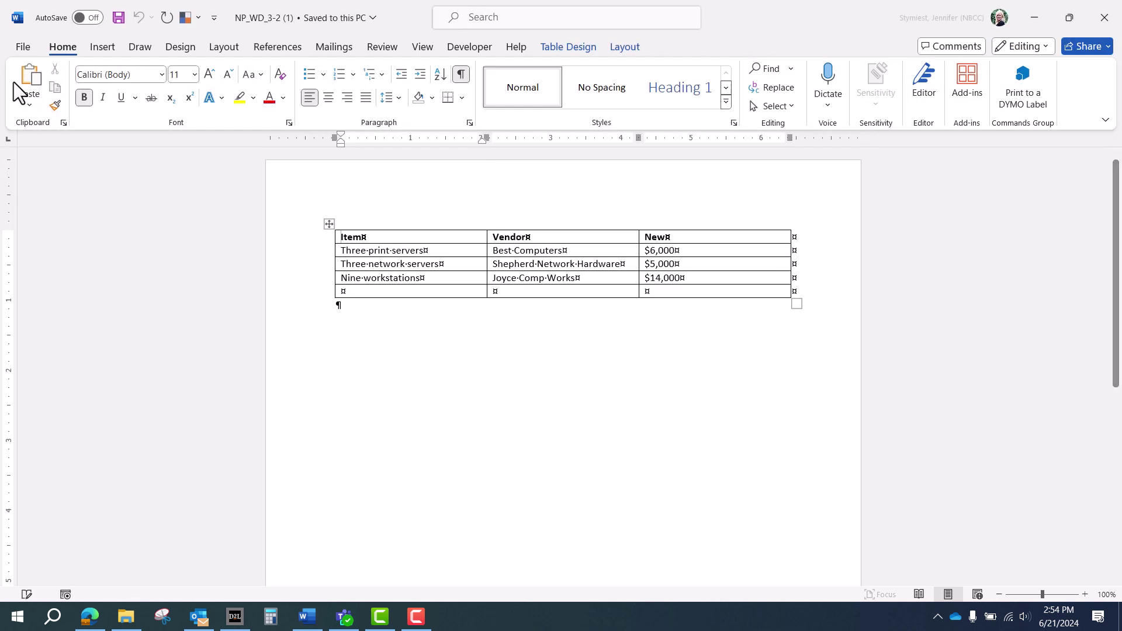
Step: Start saving a copy of the document to the Word Module 3 folder, under Document Formatting I, Fall 2024
{"action": "left_click", "coordinate": [31, 45]}
{"action": "left_click", "coordinate": [67, 300]}
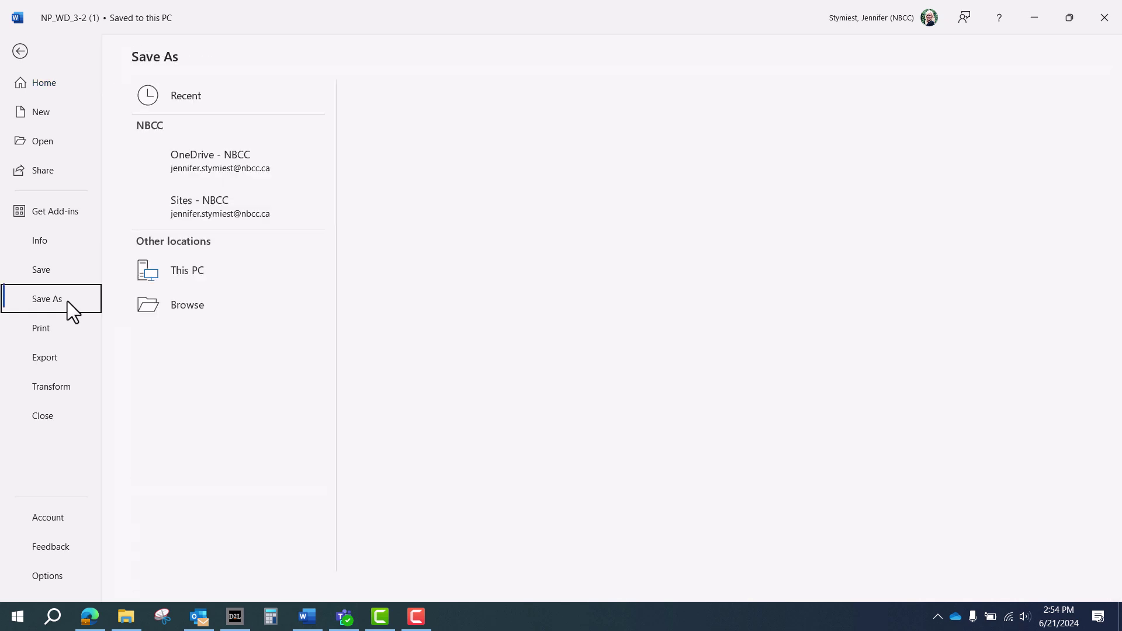
{"action": "left_click", "coordinate": [198, 343]}
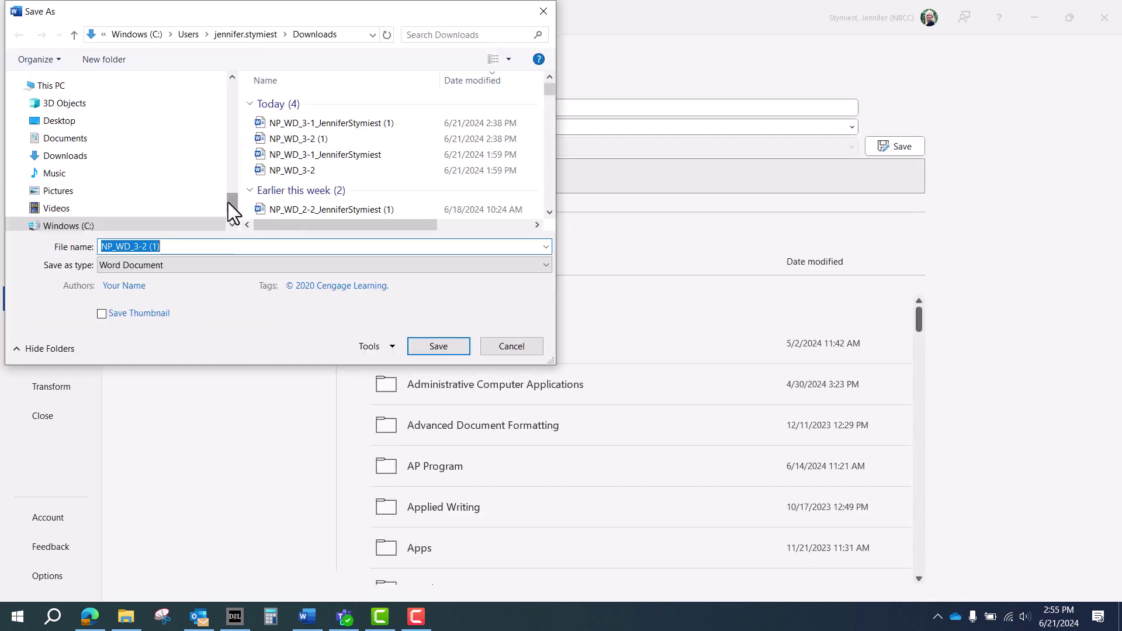
{"action": "left_click_drag", "start_coordinate": [227, 202], "coordinate": [229, 135]}
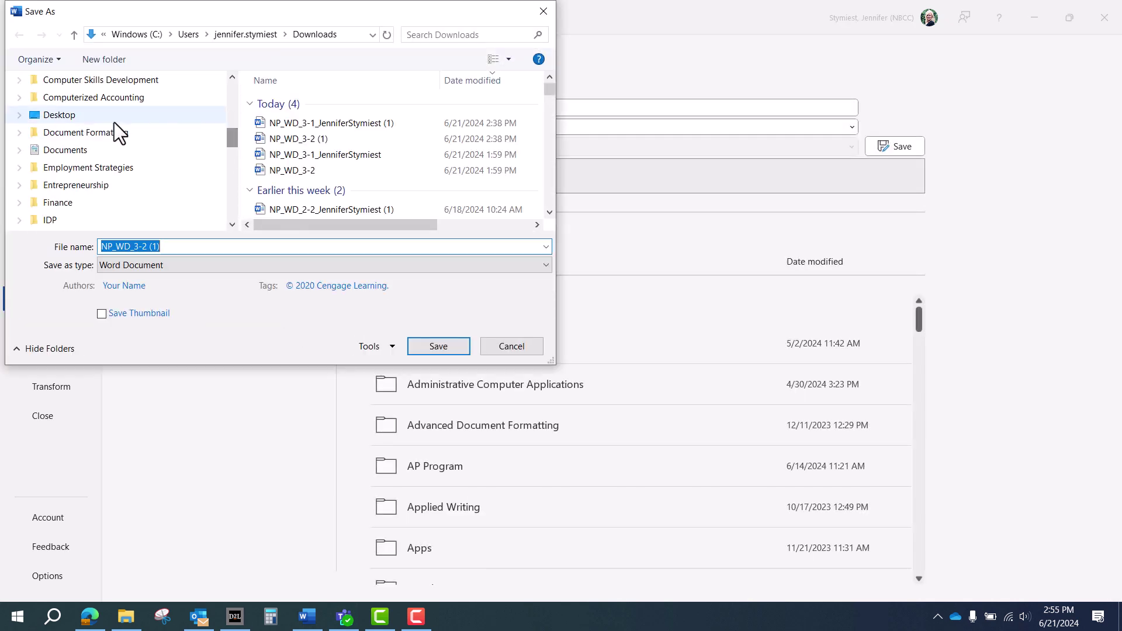
{"action": "left_click", "coordinate": [87, 133]}
{"action": "double_click", "coordinate": [295, 106]}
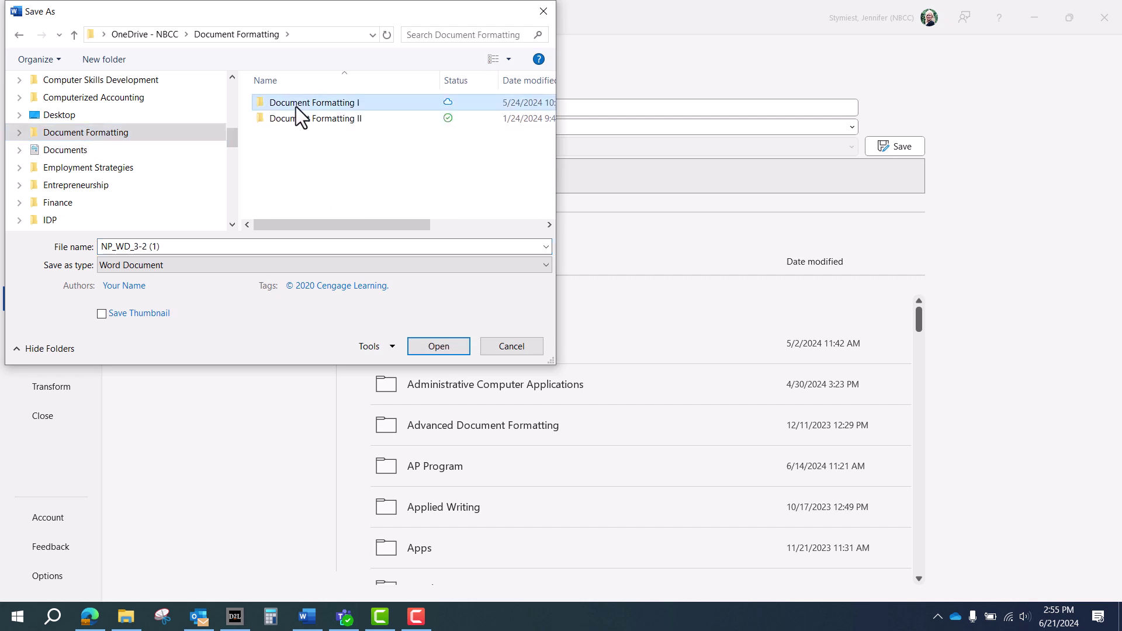
{"action": "double_click", "coordinate": [298, 197]}
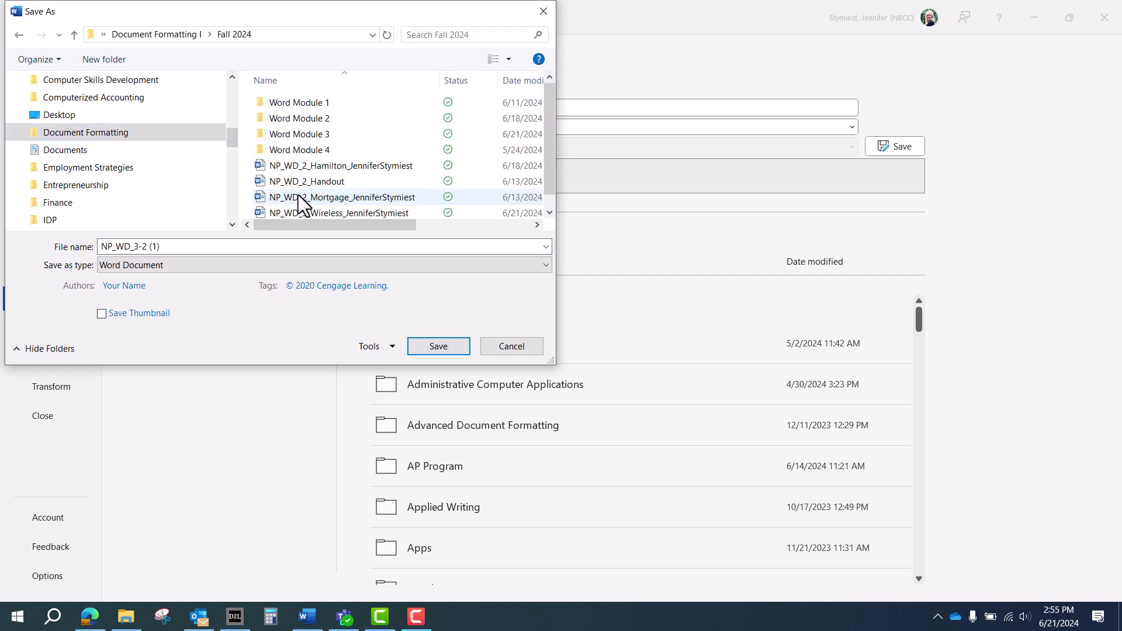
{"action": "double_click", "coordinate": [300, 135]}
Step: Name the copy NP_WD_3_Hardware1 and save it as a Word document
{"action": "left_click", "coordinate": [300, 246]}
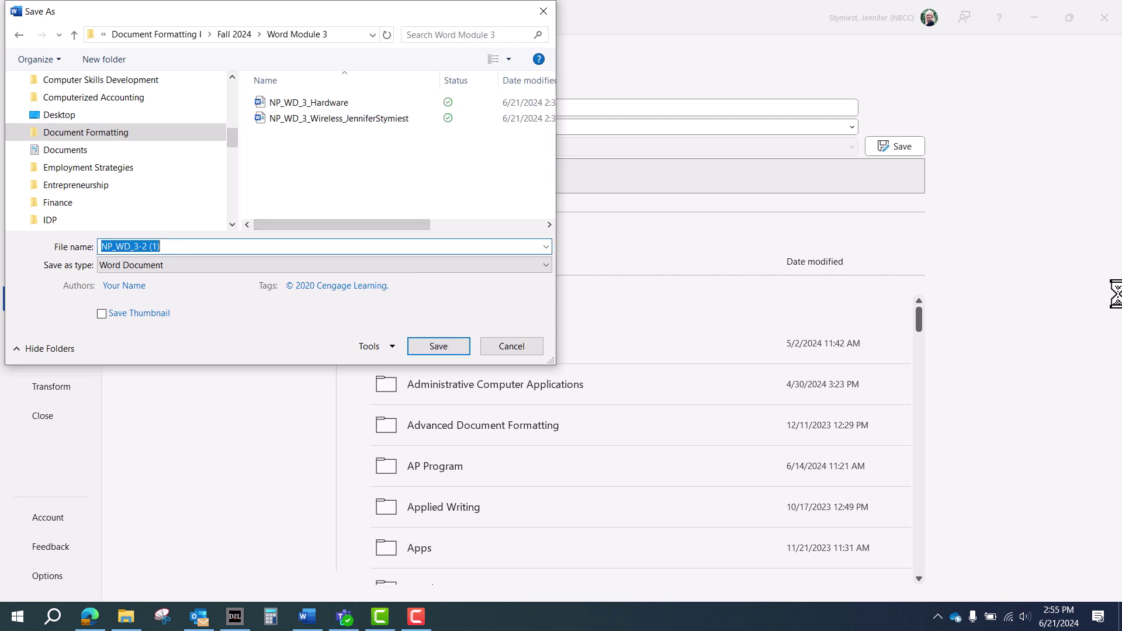
{"action": "type", "text": "N"}
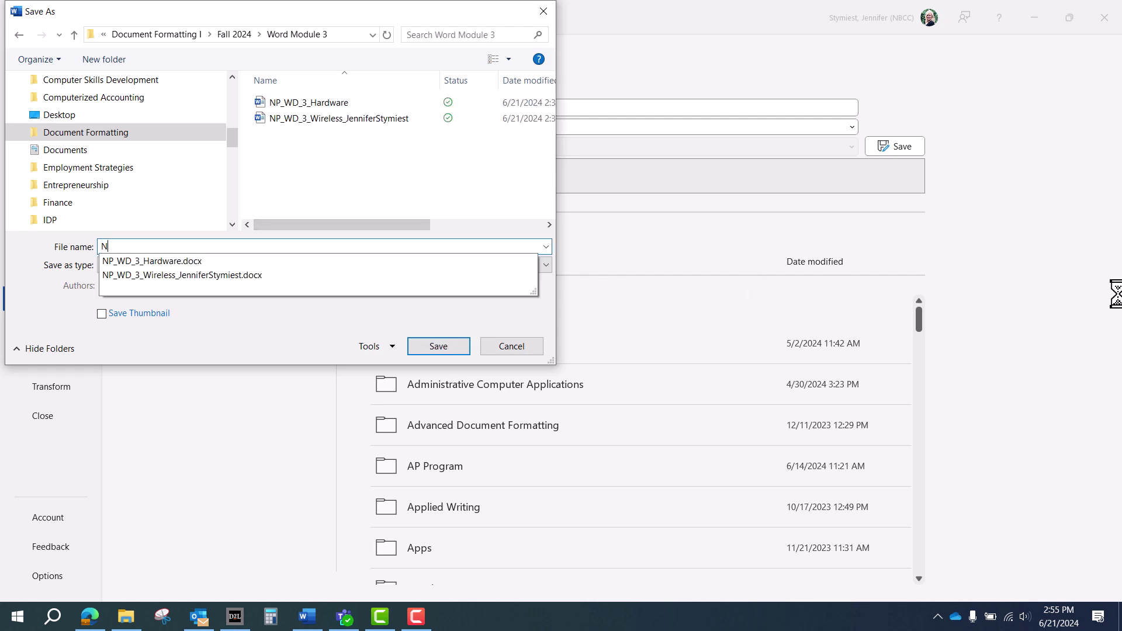
{"action": "type", "text": "P_WD_3_H"}
{"action": "type", "text": "dware"}
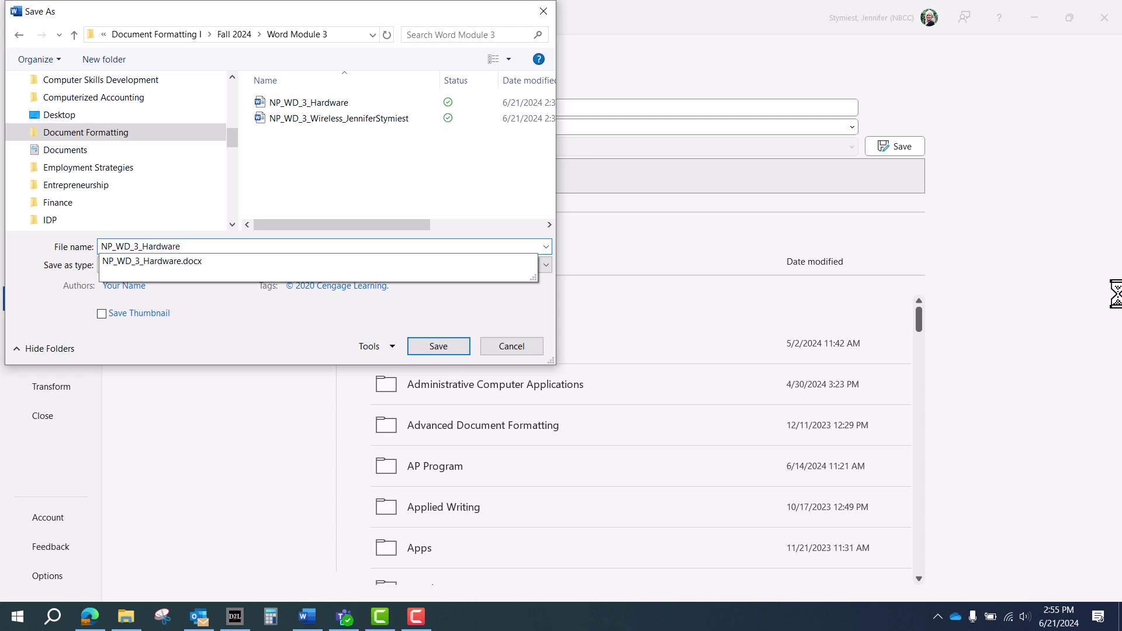
{"action": "type", "text": "1"}
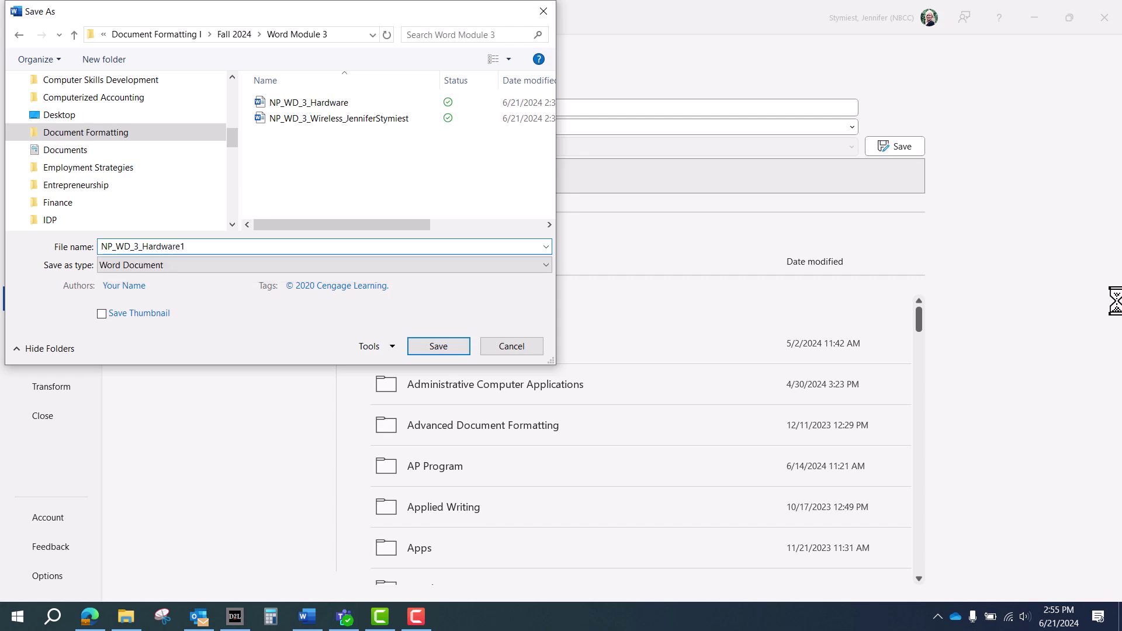
{"action": "left_click", "coordinate": [451, 346]}
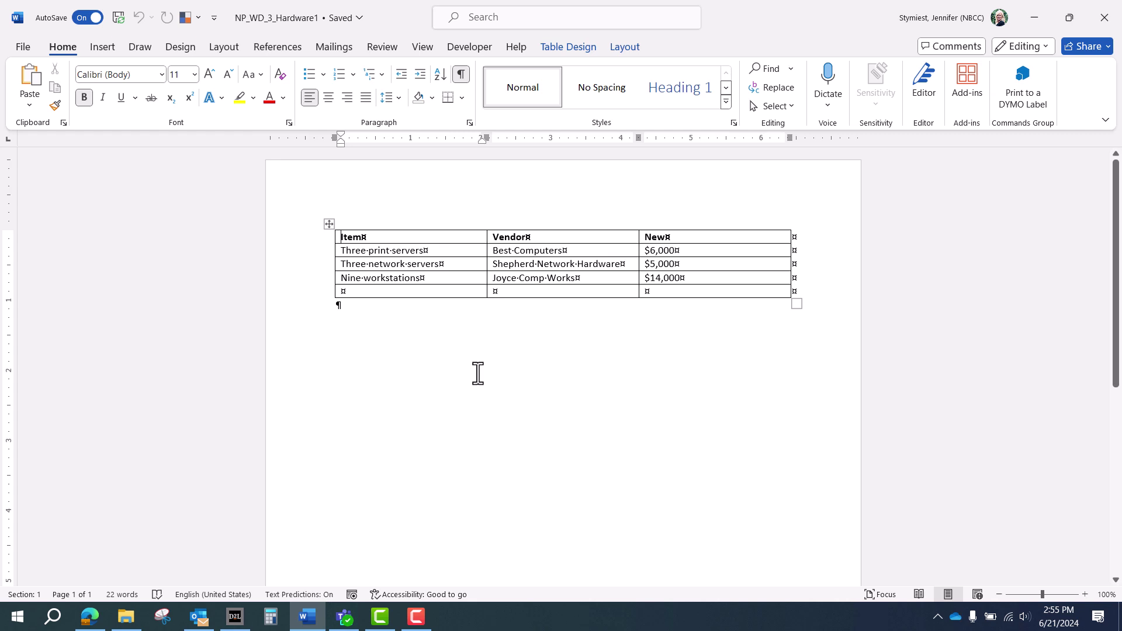
Step: Insert the formula =SUM(ABOVE) with the #,##0 number format in the empty last cell of the New column
{"action": "left_click", "coordinate": [1085, 594]}
{"action": "left_click", "coordinate": [1084, 594]}
{"action": "left_click", "coordinate": [1085, 594]}
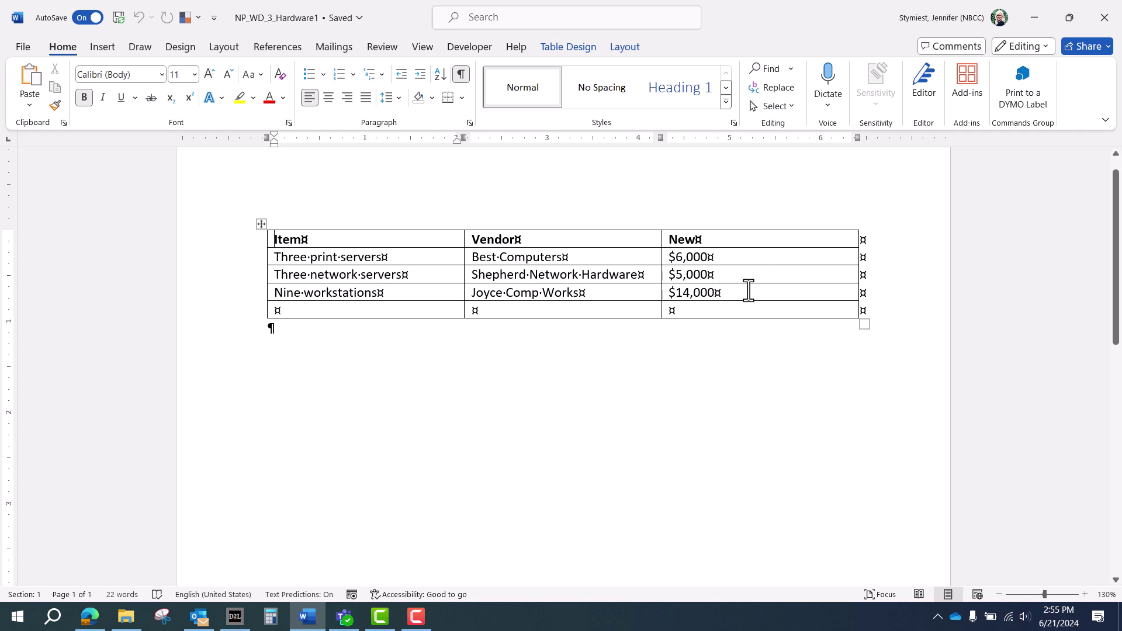
{"action": "left_click", "coordinate": [712, 309]}
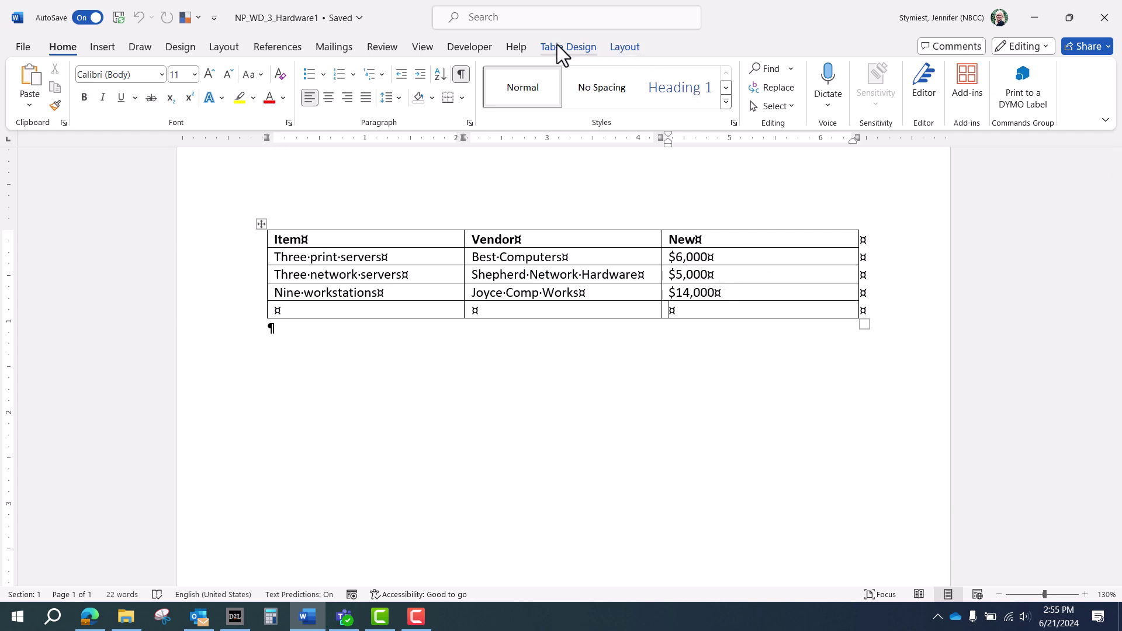
{"action": "left_click", "coordinate": [629, 46]}
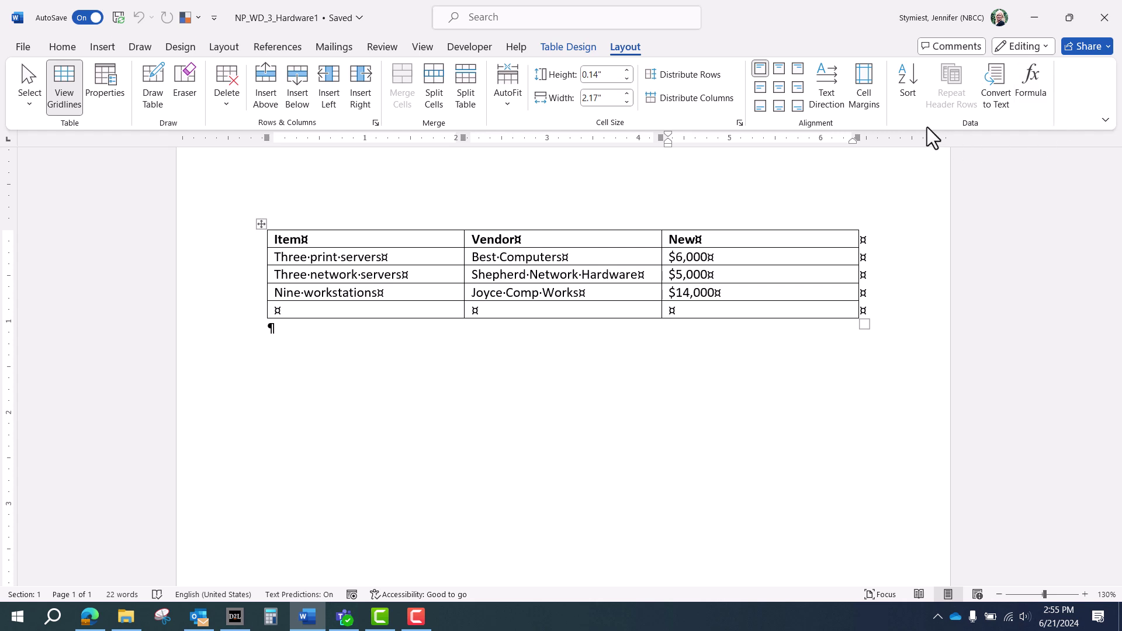
{"action": "left_click", "coordinate": [1031, 85]}
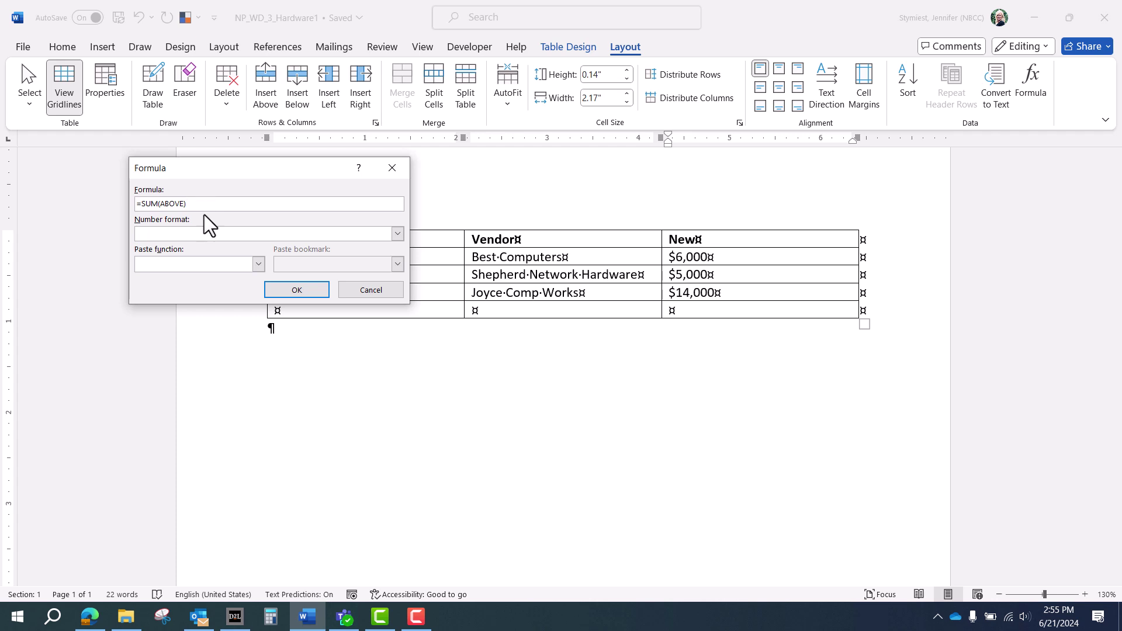
{"action": "left_click", "coordinate": [397, 233]}
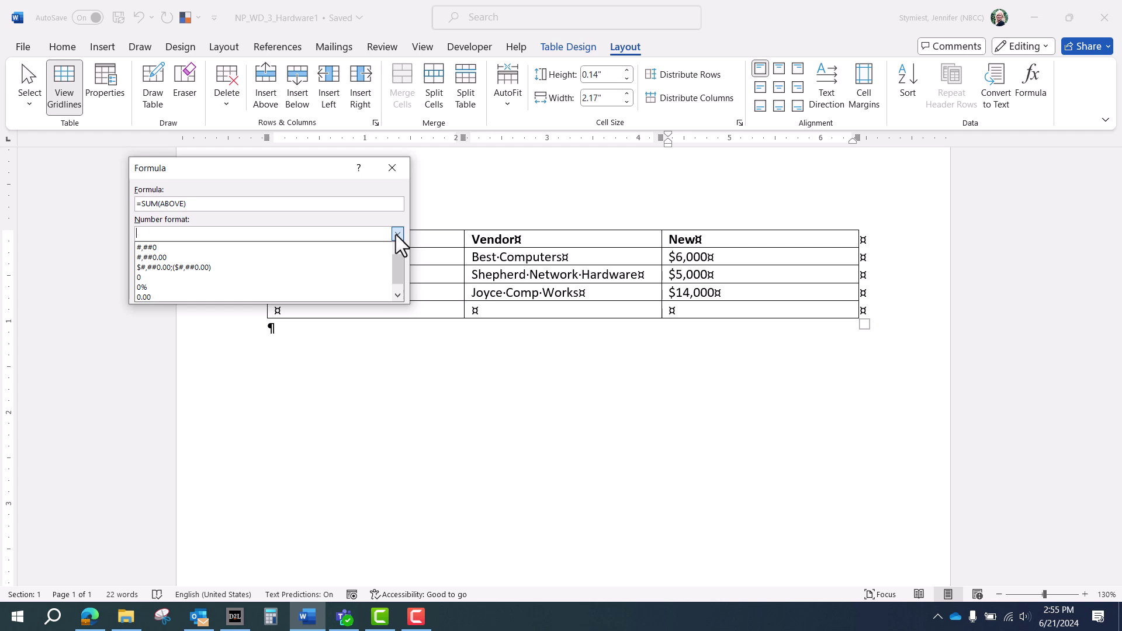
{"action": "left_click", "coordinate": [239, 247]}
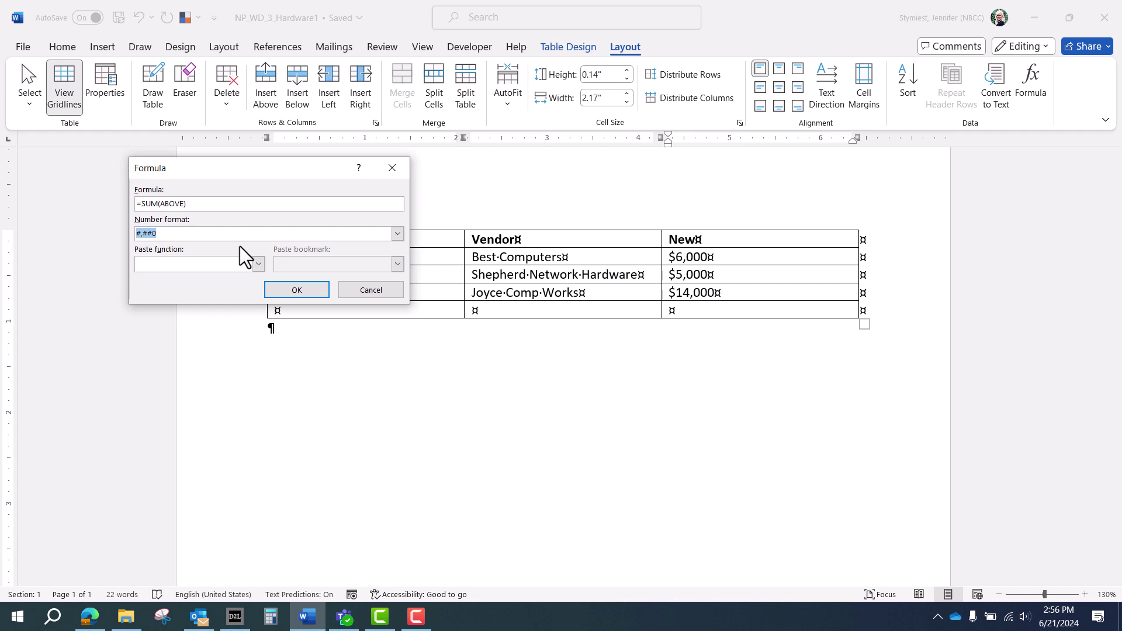
{"action": "left_click", "coordinate": [279, 291]}
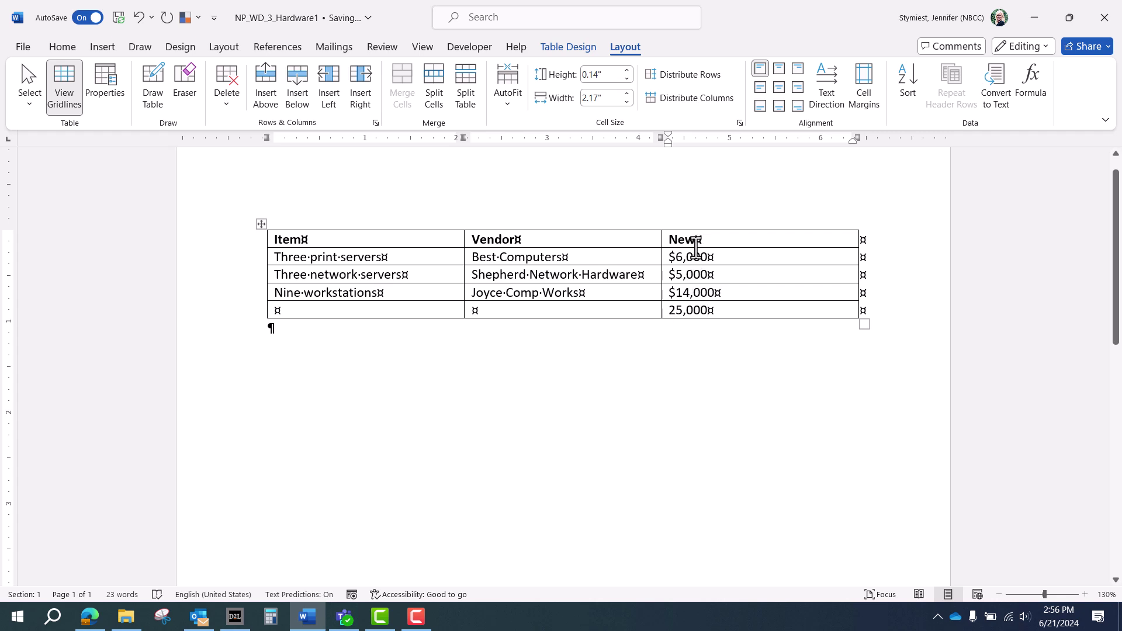
Step: Add a dollar sign in front of the total in the last row of the New column
{"action": "double_click", "coordinate": [672, 311]}
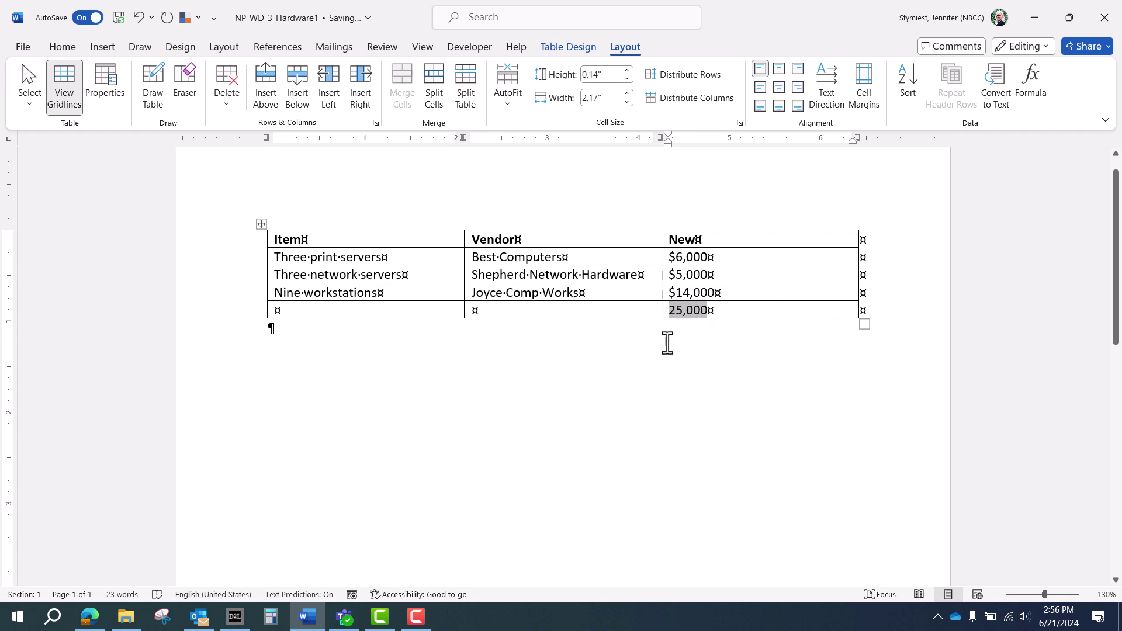
{"action": "type", "text": "$"}
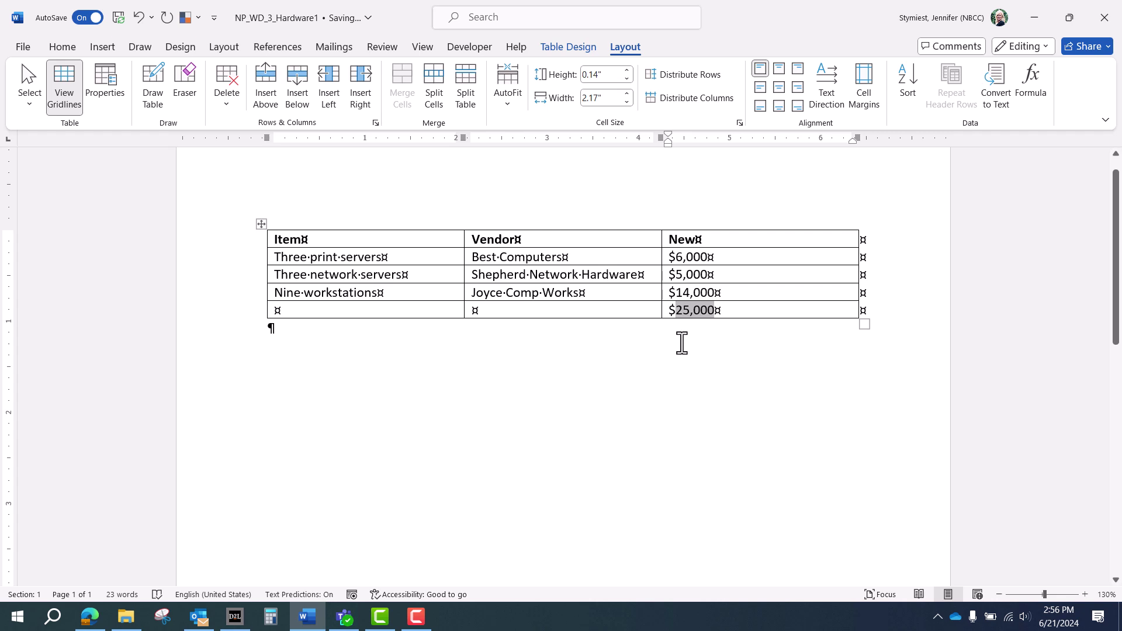
{"action": "left_click", "coordinate": [691, 294]}
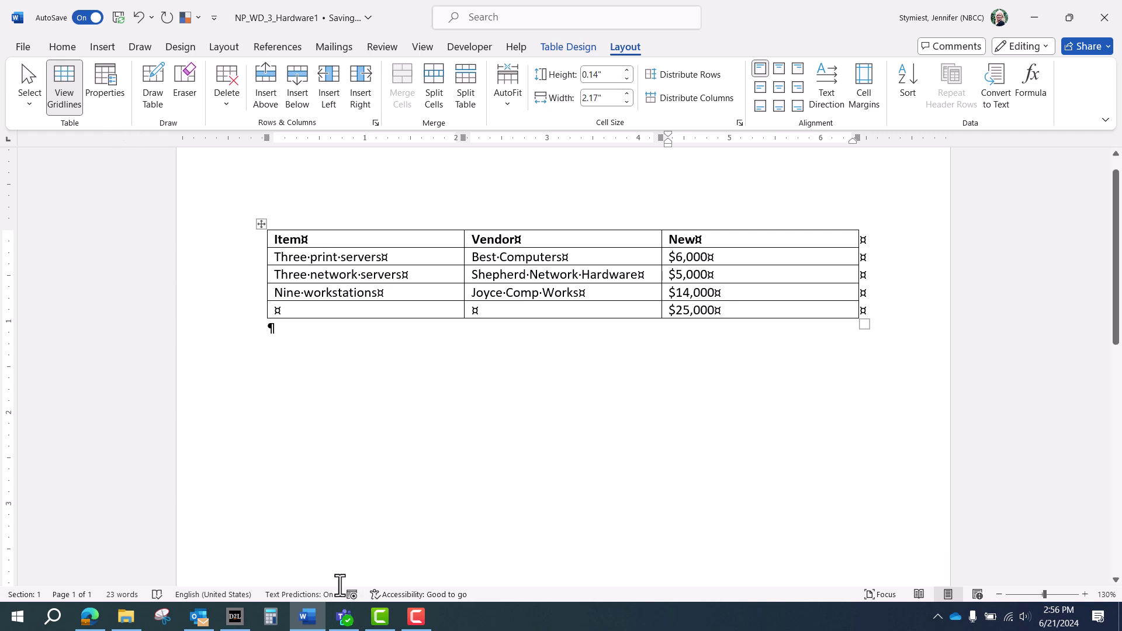
{"action": "left_click", "coordinate": [379, 618]}
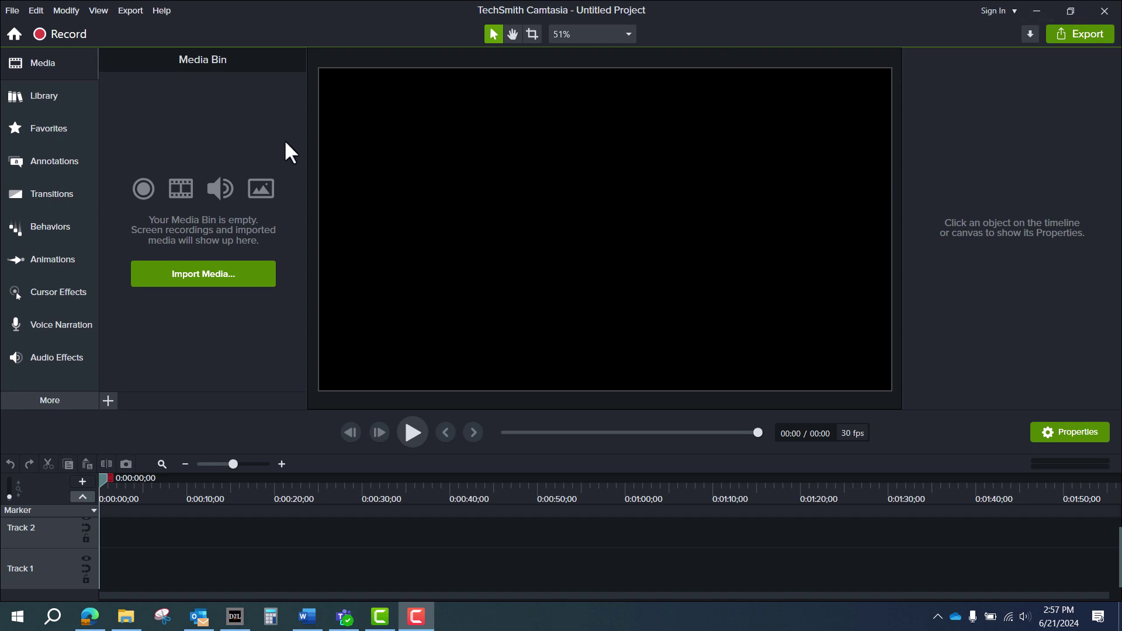
{"action": "left_click", "coordinate": [1031, 11]}
{"action": "left_click", "coordinate": [1038, 13]}
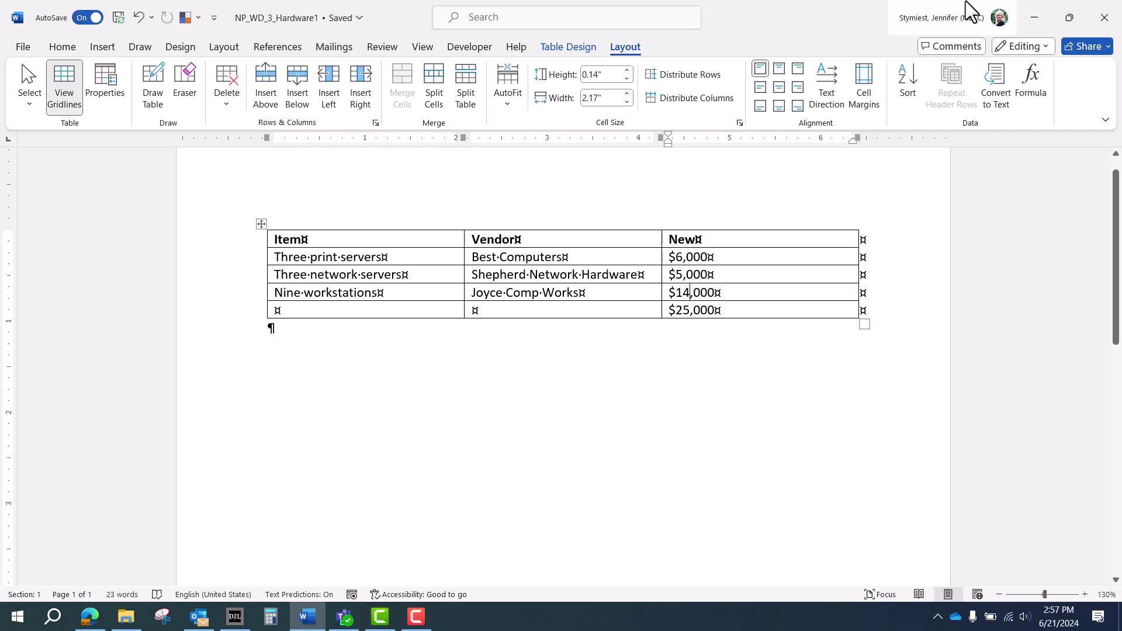
Step: Change the Nine workstations price to $14,500 and update the sum field in the cell below it
{"action": "left_click", "coordinate": [691, 293]}
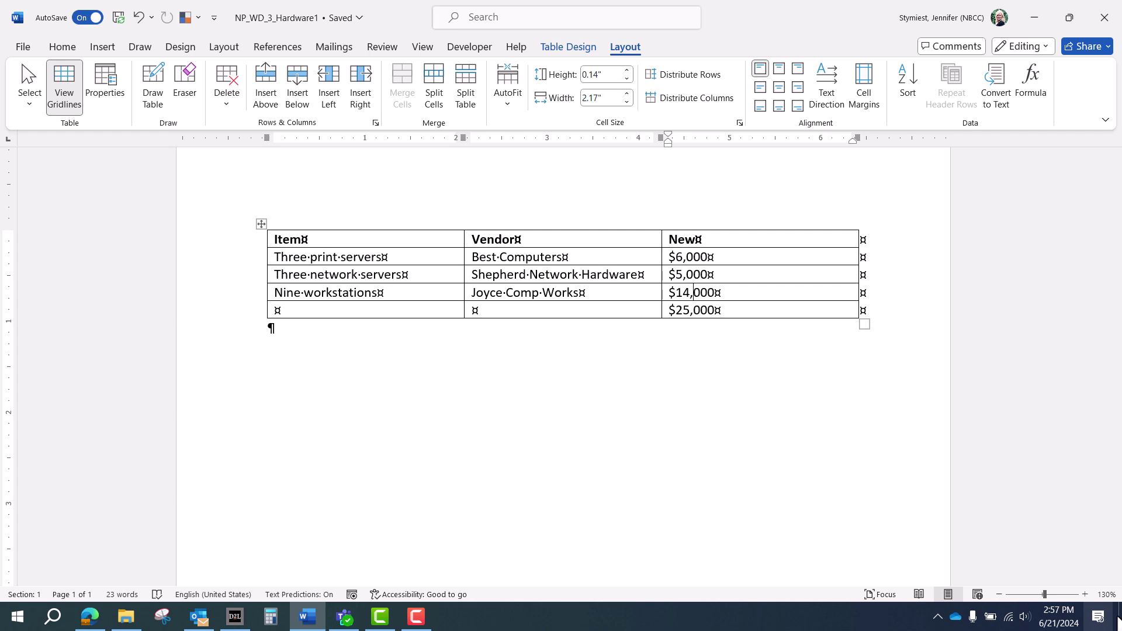
{"action": "key", "text": "Delete"}
{"action": "type", "text": "5"}
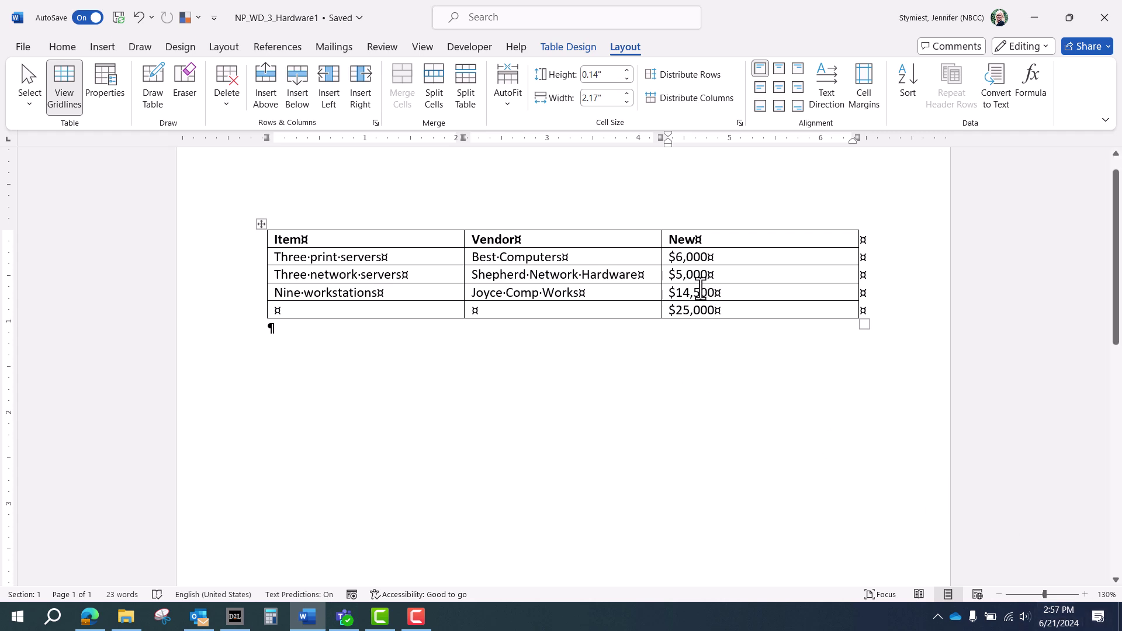
{"action": "double_click", "coordinate": [694, 311]}
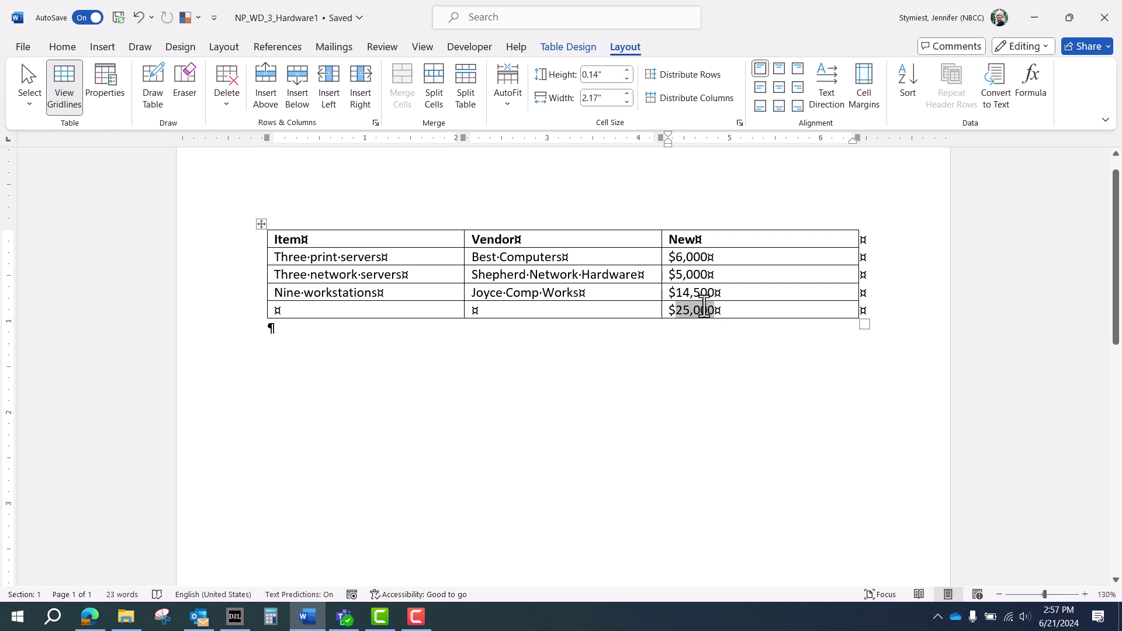
{"action": "right_click", "coordinate": [698, 314]}
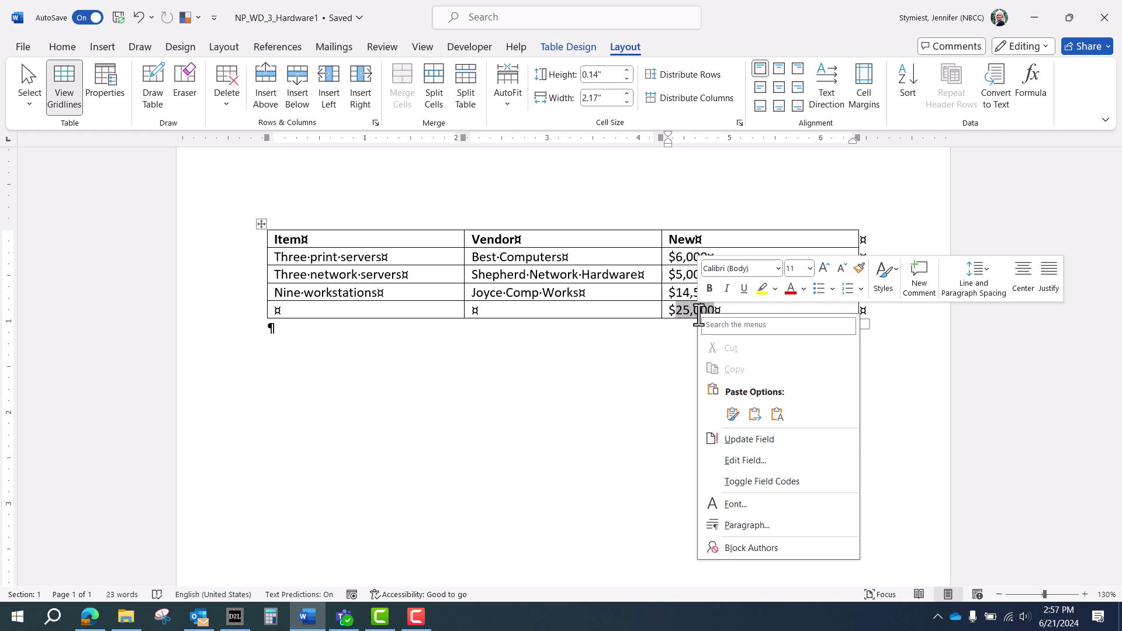
{"action": "left_click", "coordinate": [741, 441]}
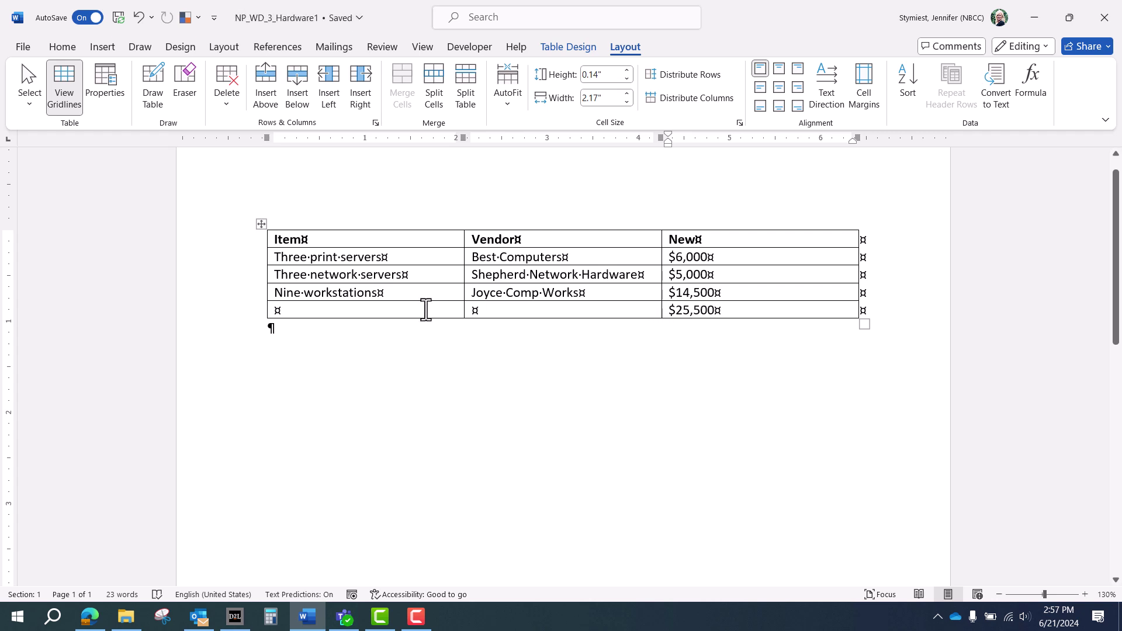
Step: Merge the two empty cells in the last row and enter TOTAL in the merged cell
{"action": "left_click_drag", "start_coordinate": [426, 310], "coordinate": [473, 310]}
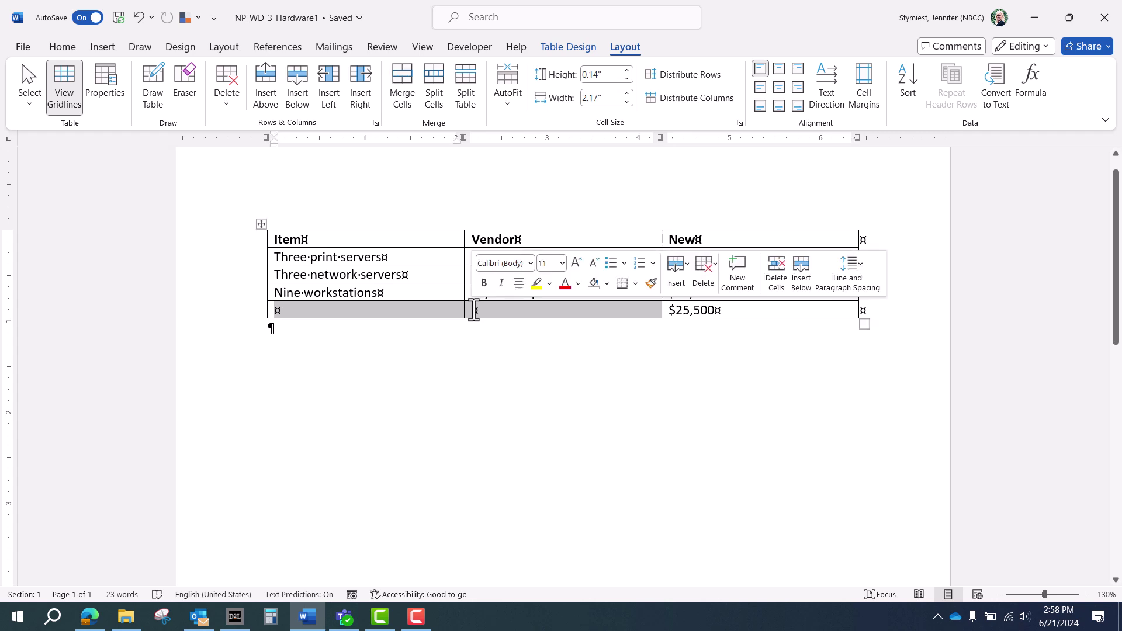
{"action": "left_click", "coordinate": [405, 87]}
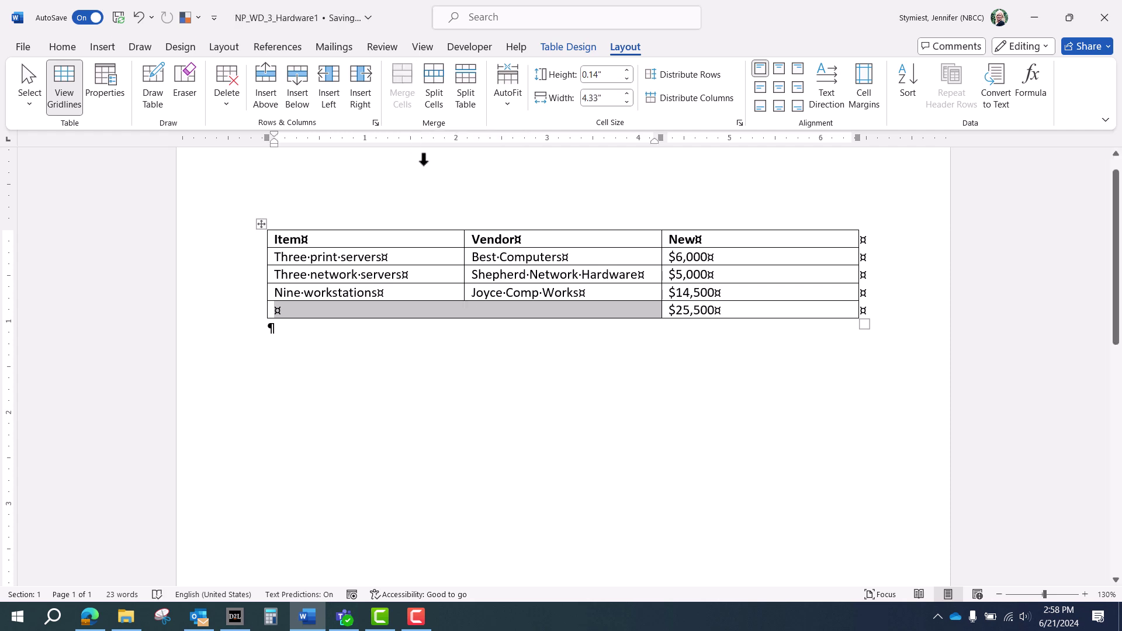
{"action": "left_click", "coordinate": [475, 311]}
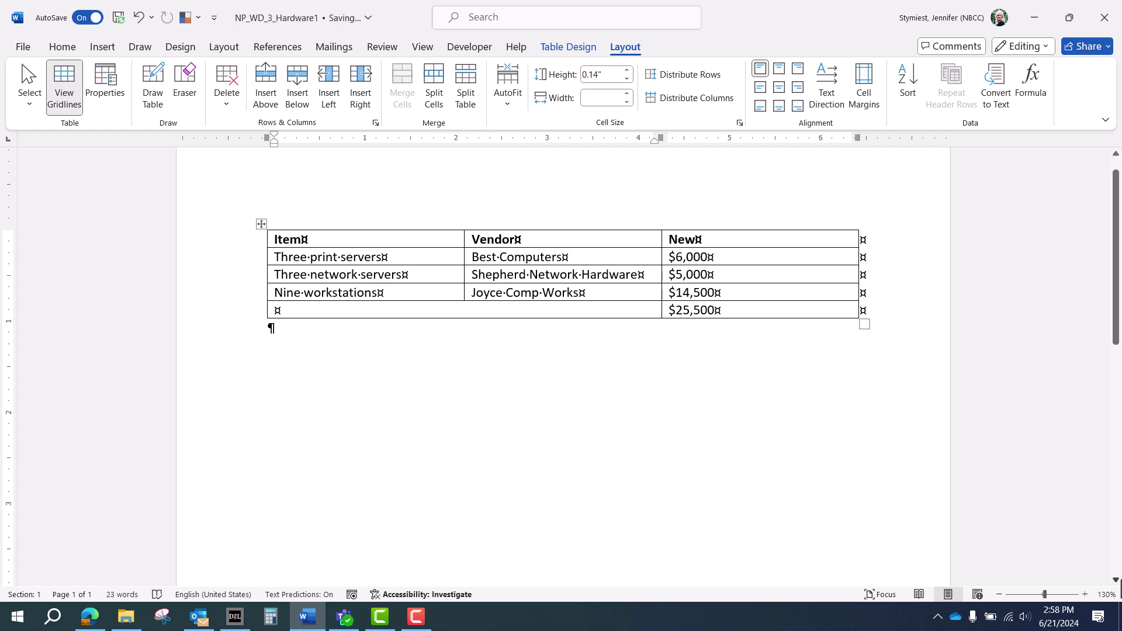
{"action": "type", "text": "TOTAL"}
Step: Right-align the TOTAL label and make the whole total row bold
{"action": "left_click", "coordinate": [61, 52]}
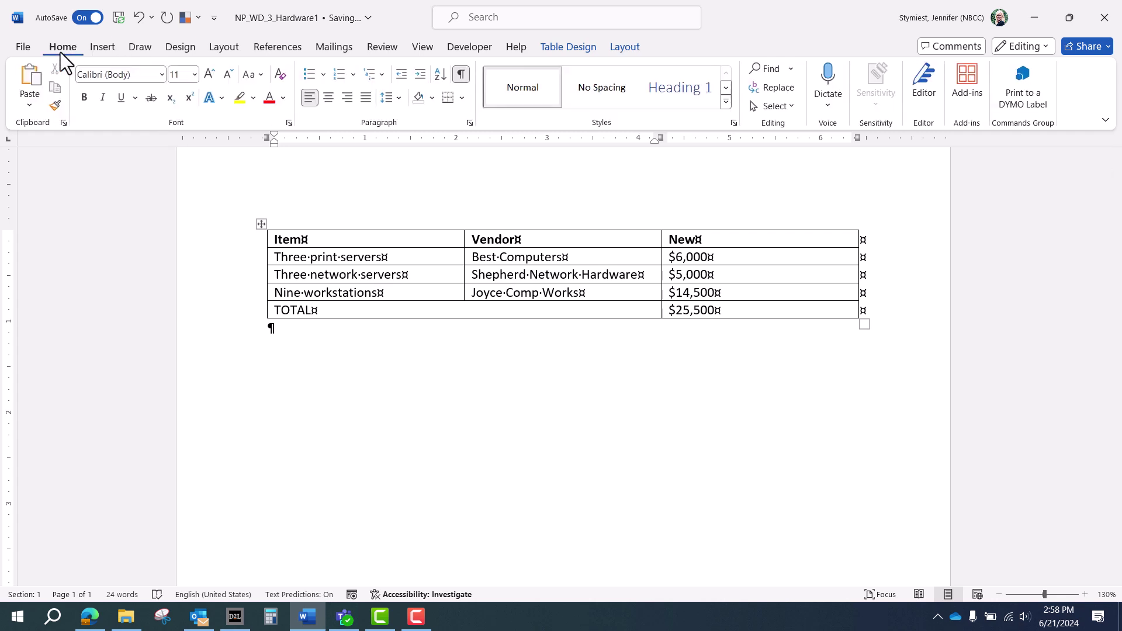
{"action": "left_click", "coordinate": [346, 98]}
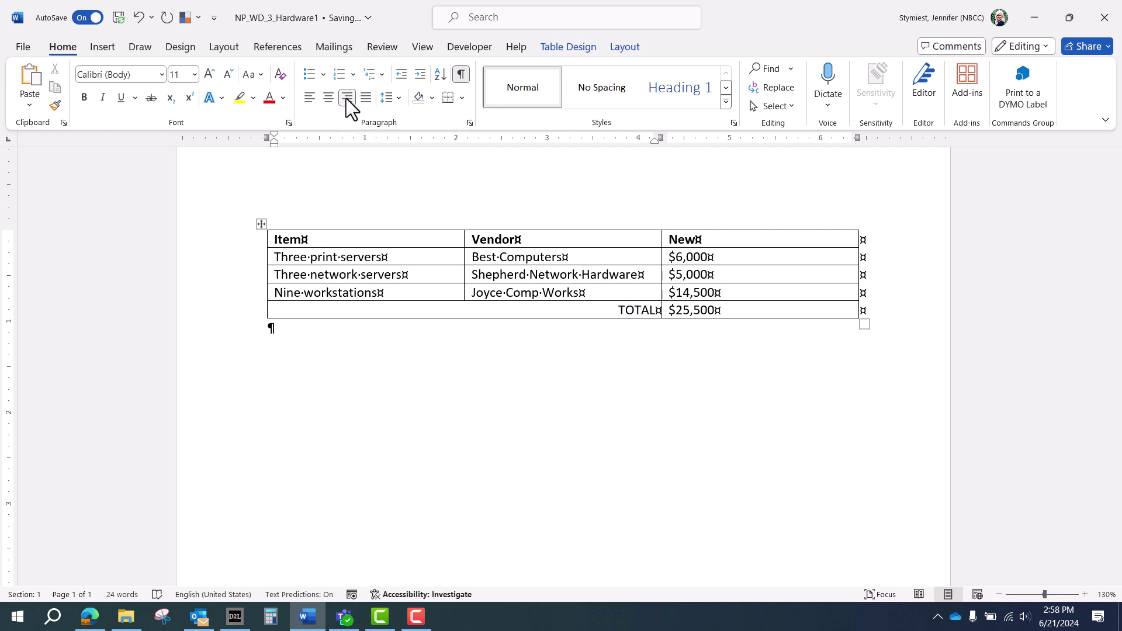
{"action": "left_click", "coordinate": [83, 97]}
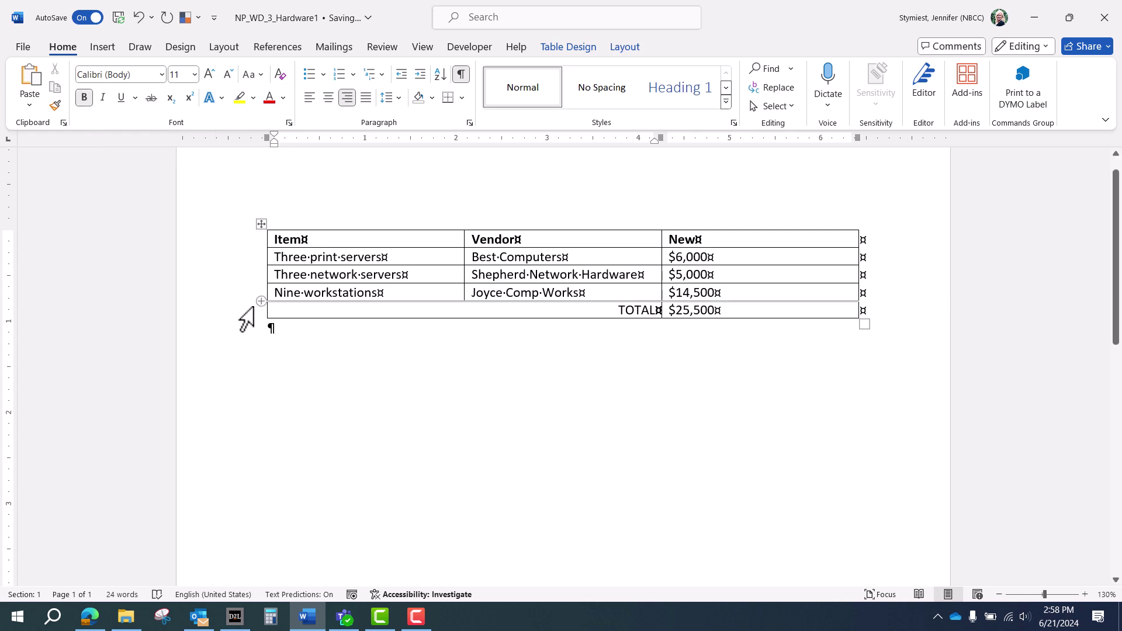
{"action": "left_click", "coordinate": [250, 306]}
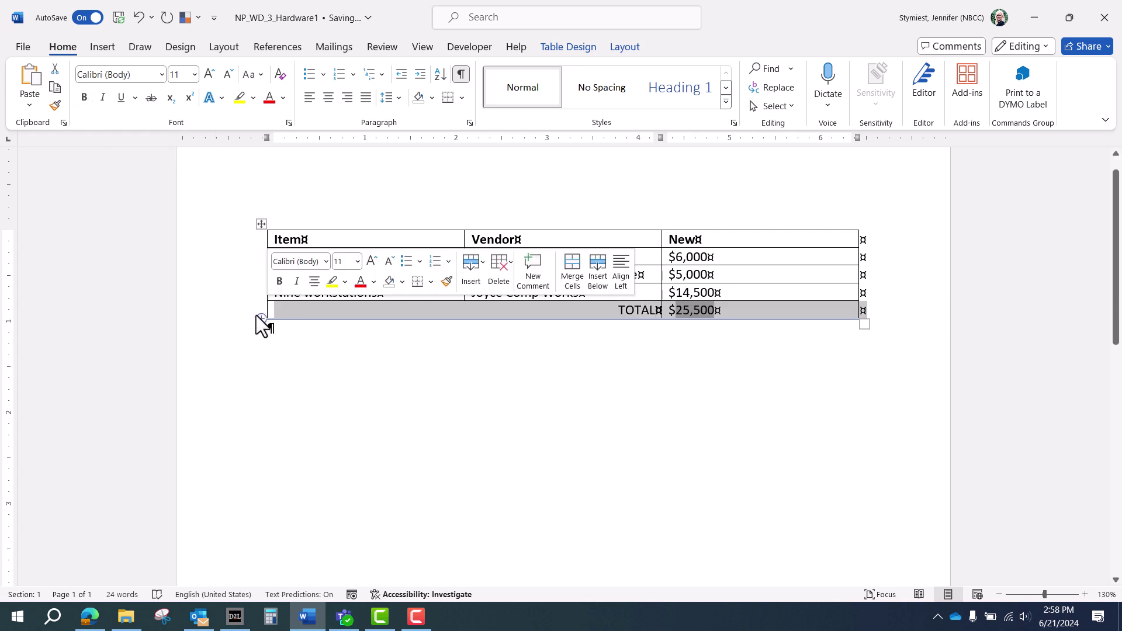
{"action": "left_click", "coordinate": [83, 98]}
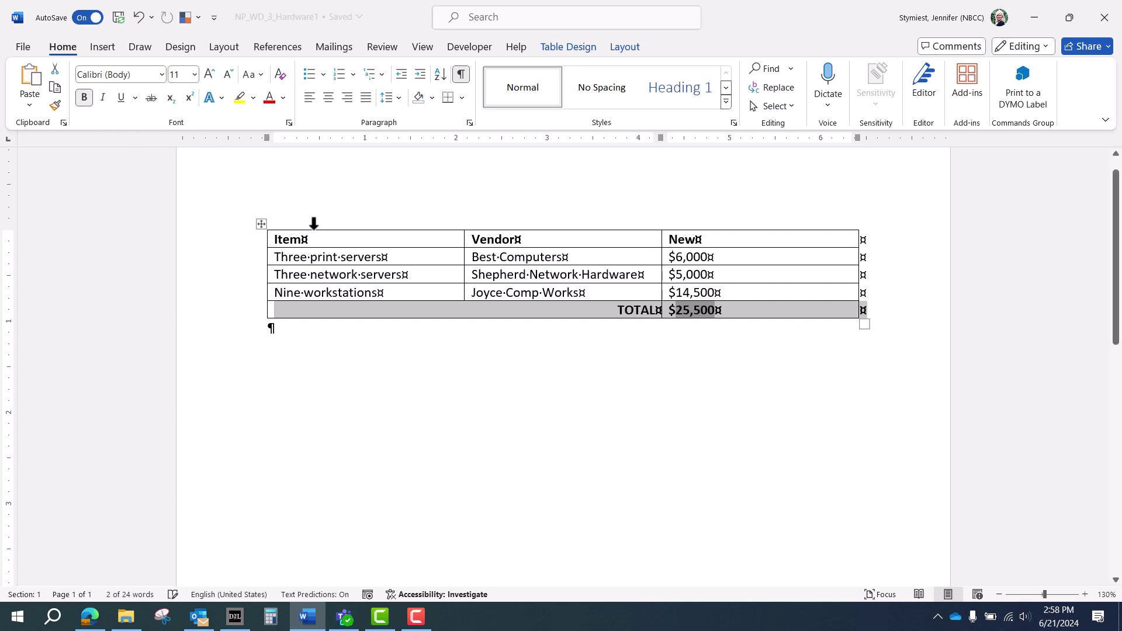
{"action": "left_click", "coordinate": [340, 293]}
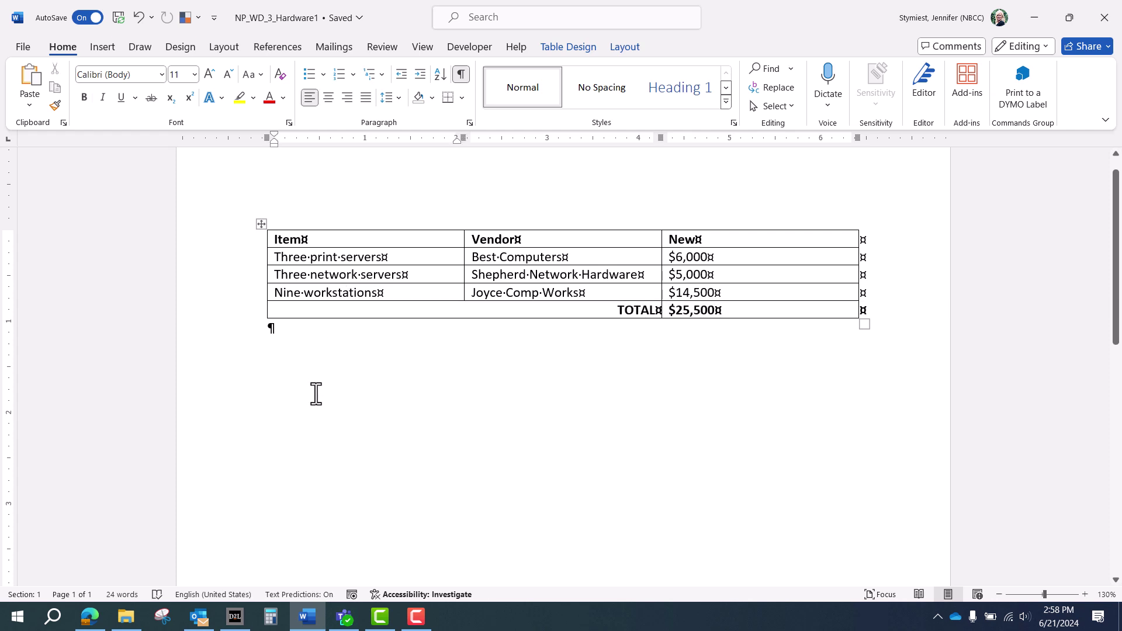